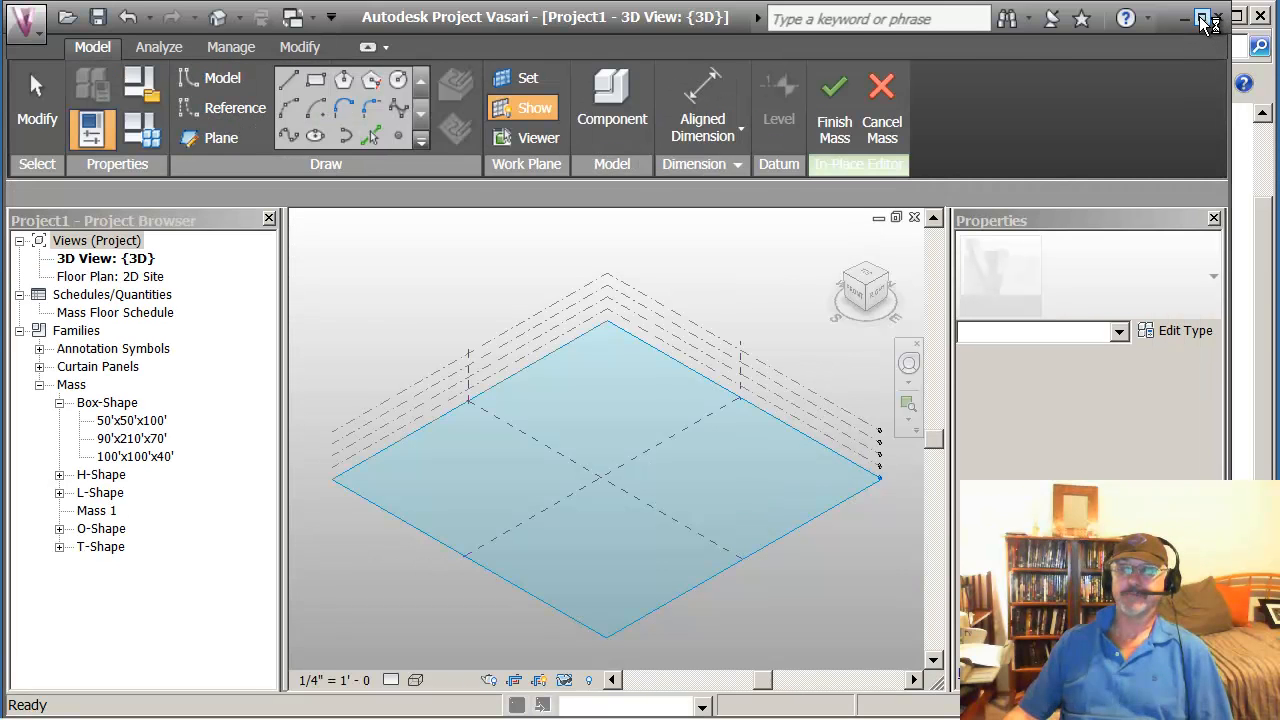
Step: Maximize the program window and close the Essential Skills Movies panel
click(1203, 18)
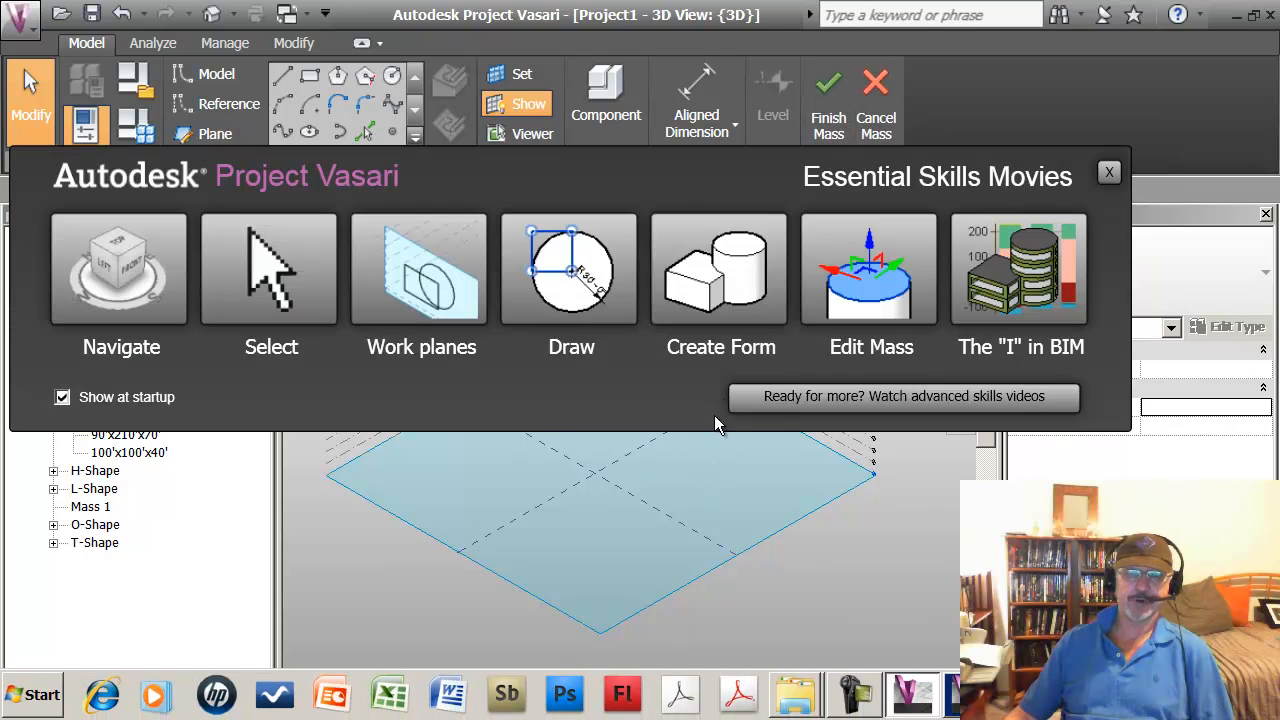
click(1110, 175)
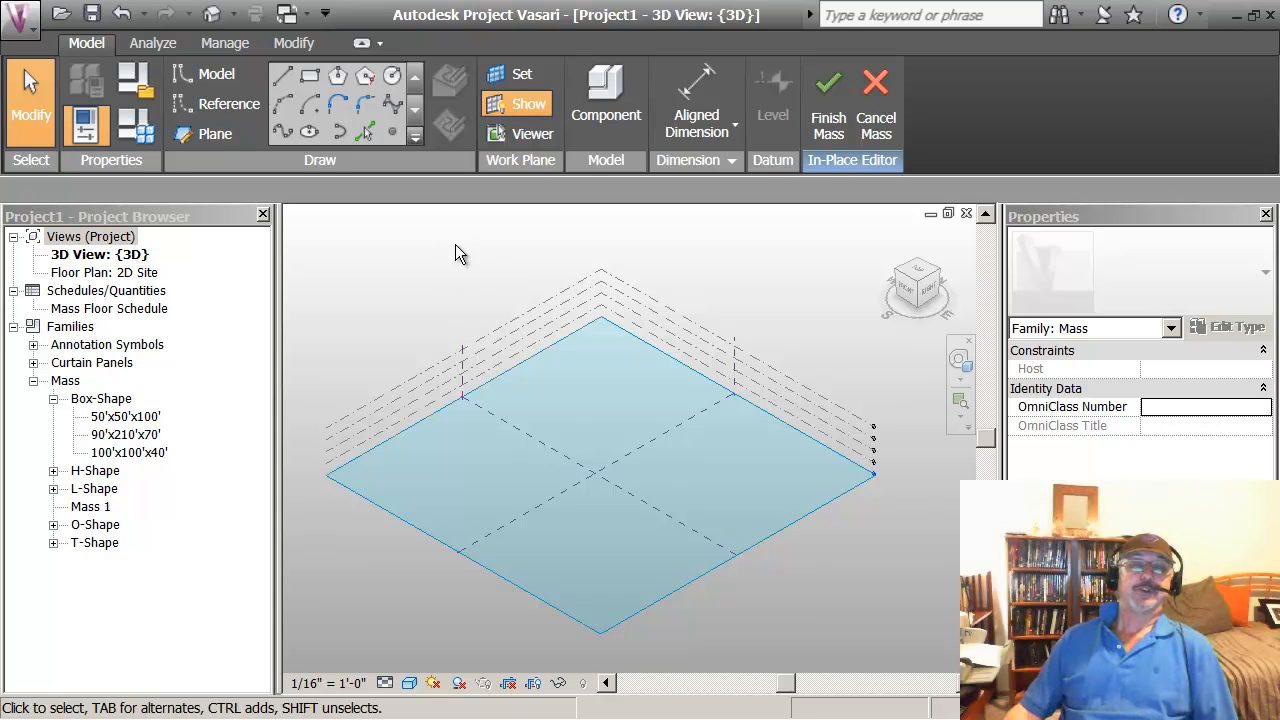
Step: Sketch a rectangle of about 100' by 124' on Level 1, around the crossing of the two reference planes
click(310, 76)
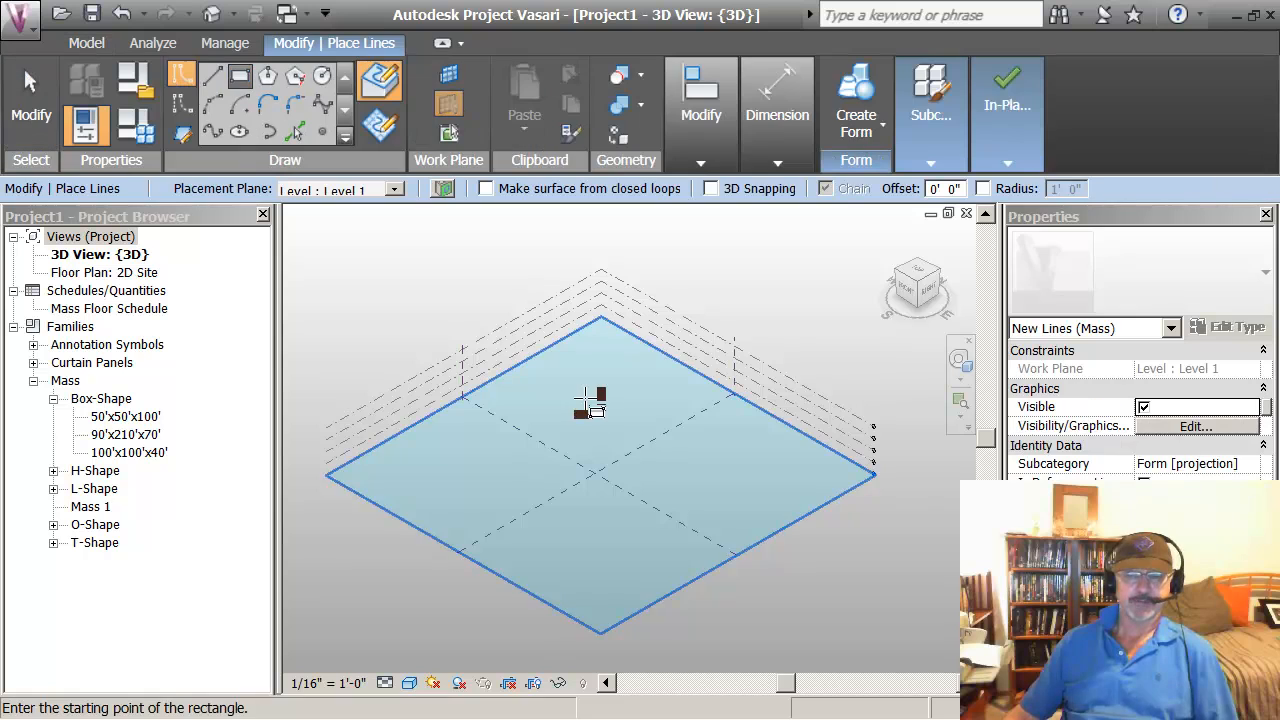
click(593, 394)
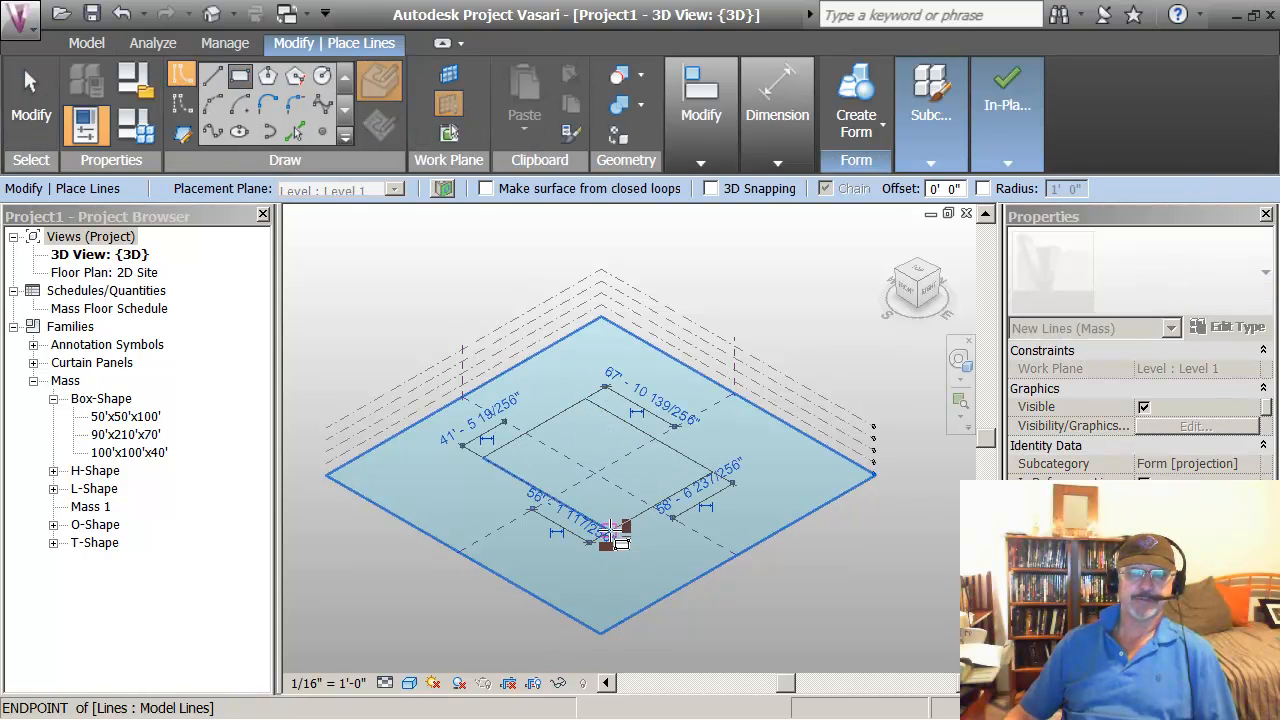
click(610, 528)
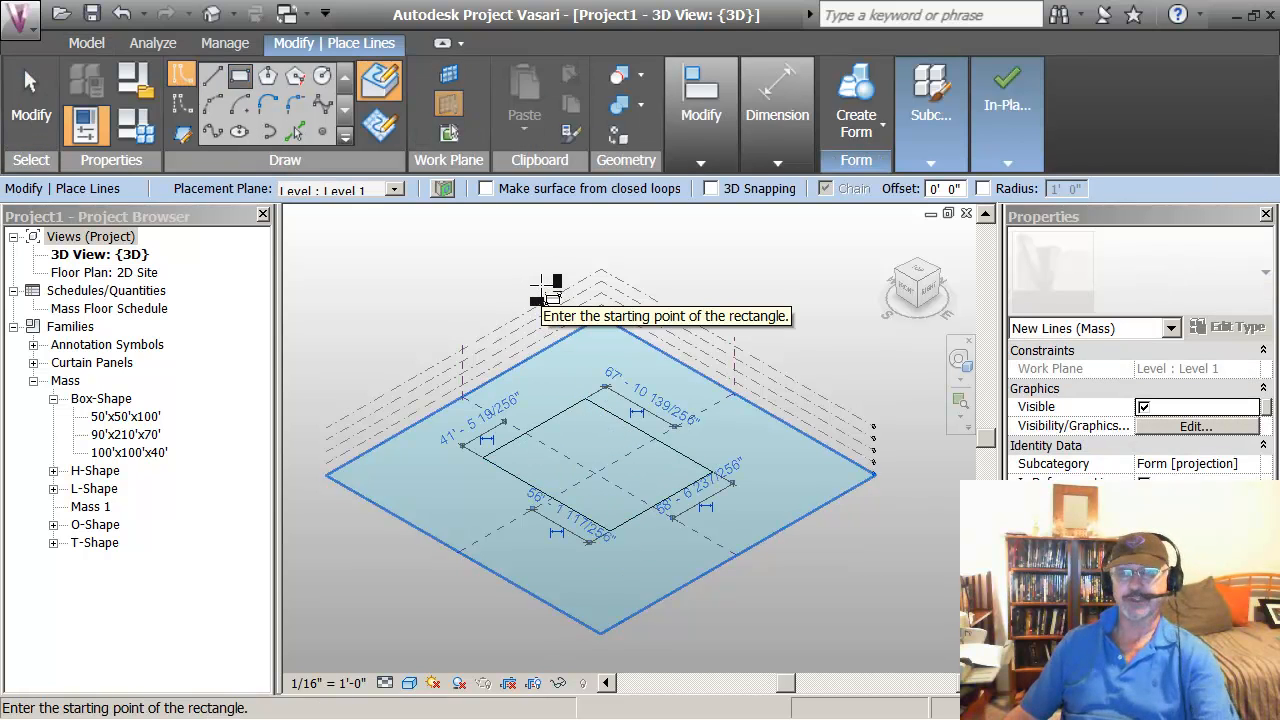
key(Escape)
key(Escape)
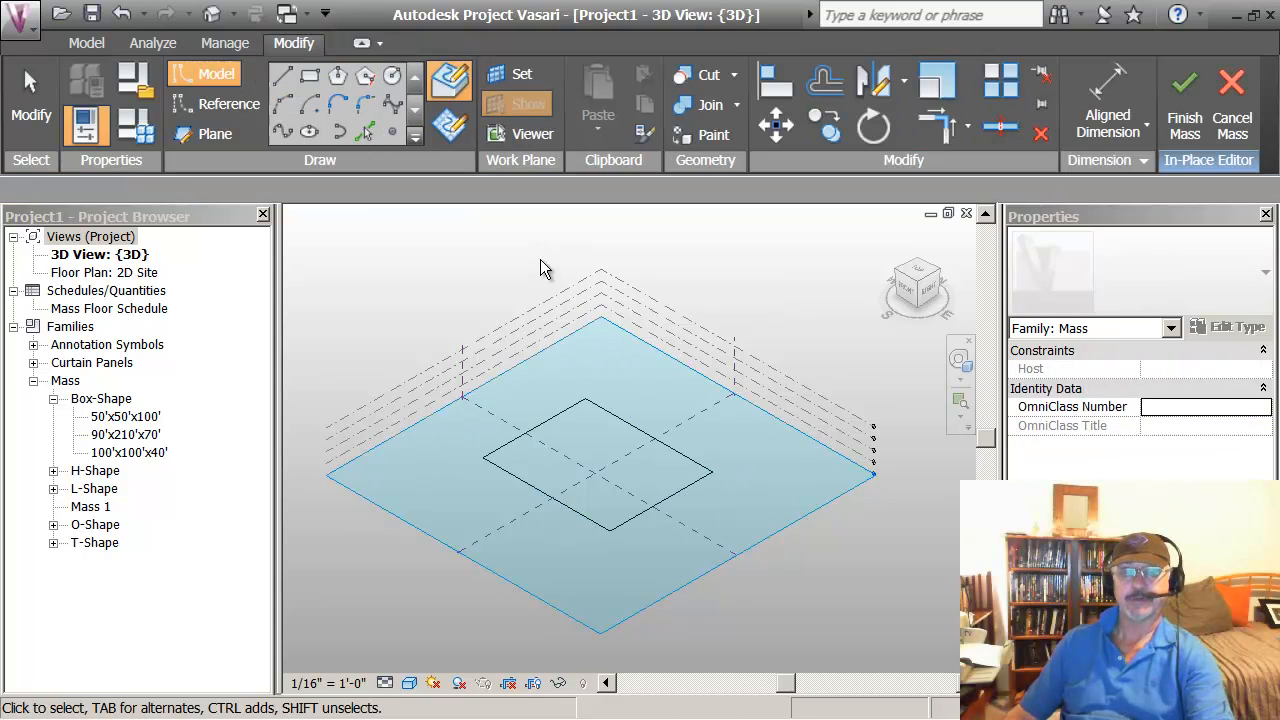
Step: Create a solid form from the rectangle and stretch its top face upward well above the level lines
click(596, 410)
click(596, 410)
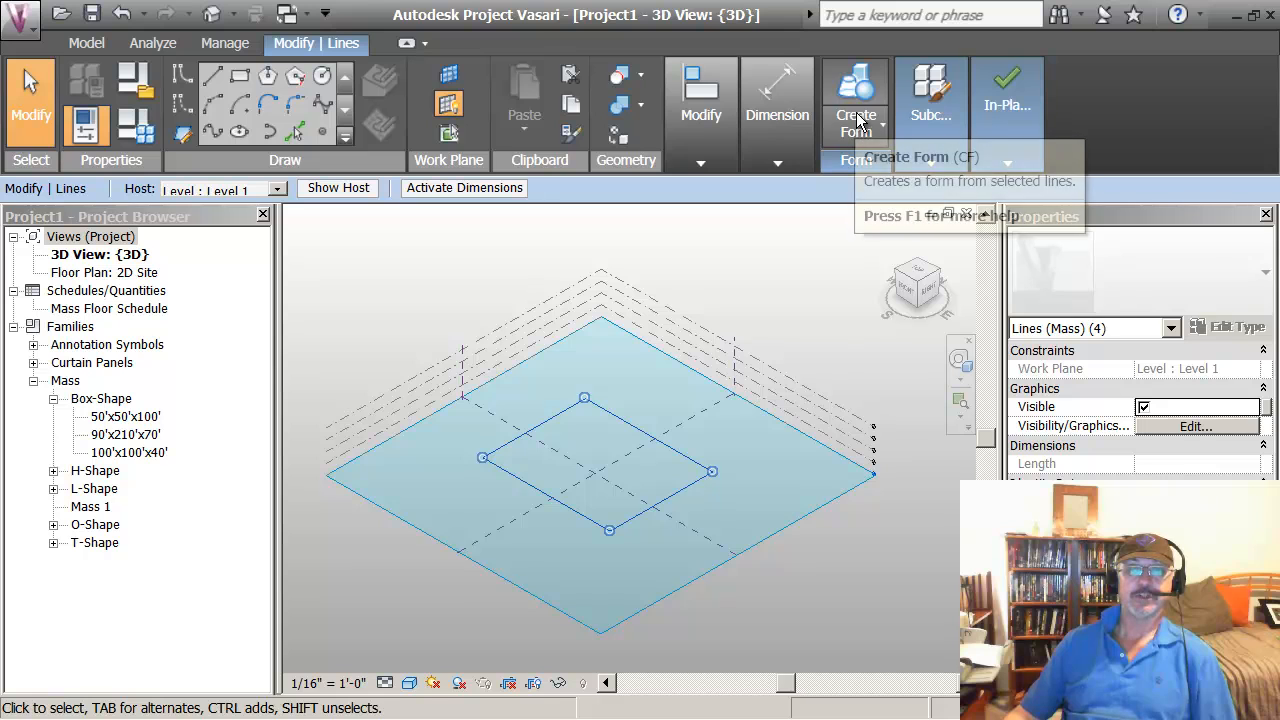
click(850, 130)
click(853, 180)
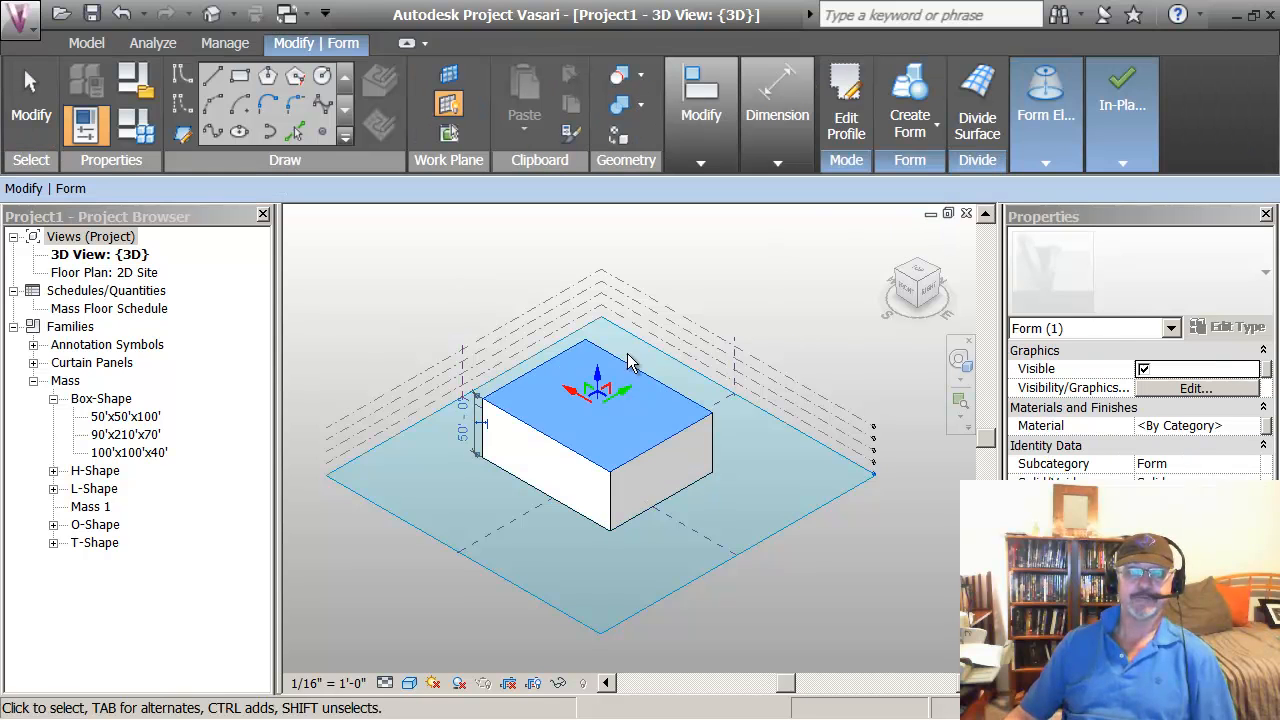
drag(600, 372, 608, 282)
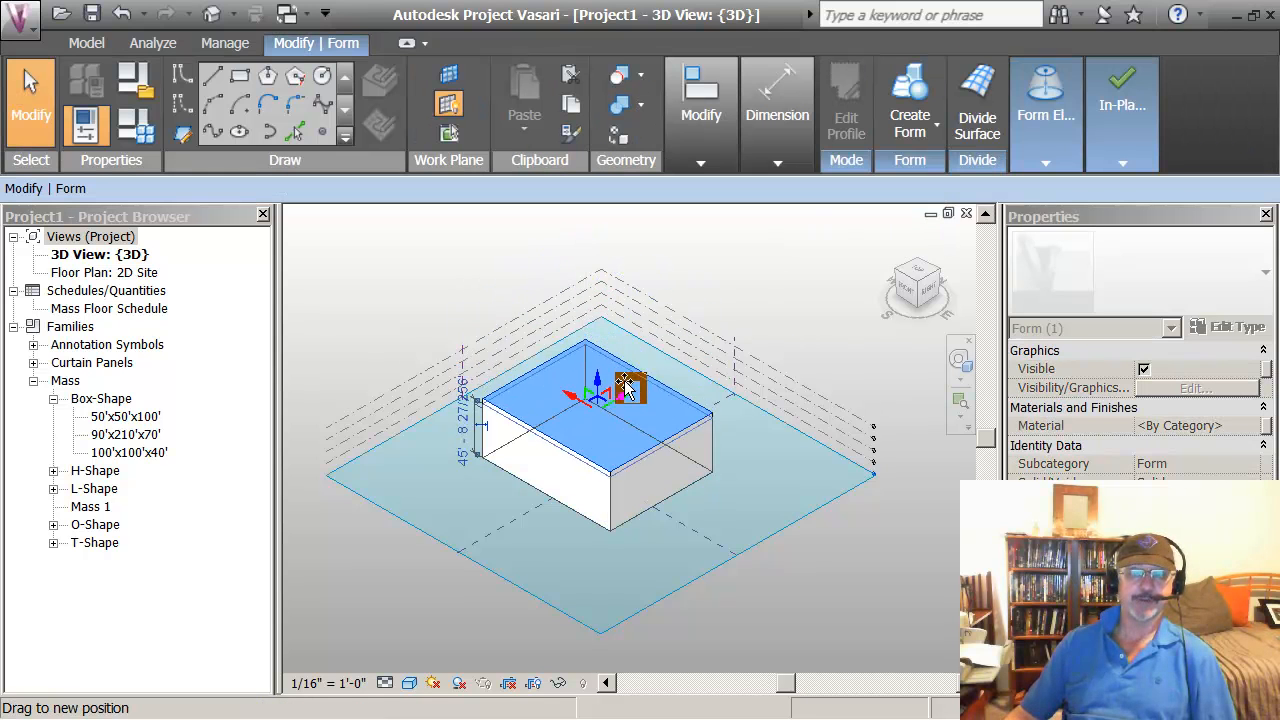
click(445, 300)
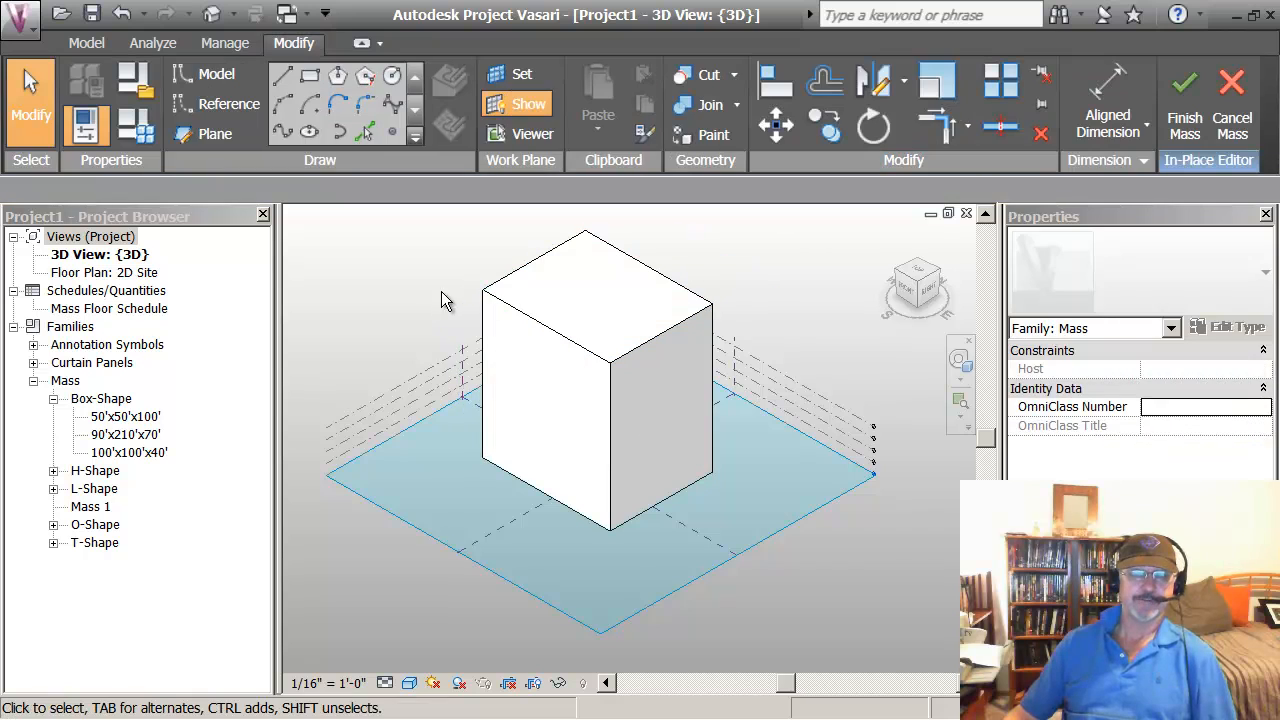
Step: Try to move the front upper edge of the box
click(517, 320)
drag(549, 300, 455, 300)
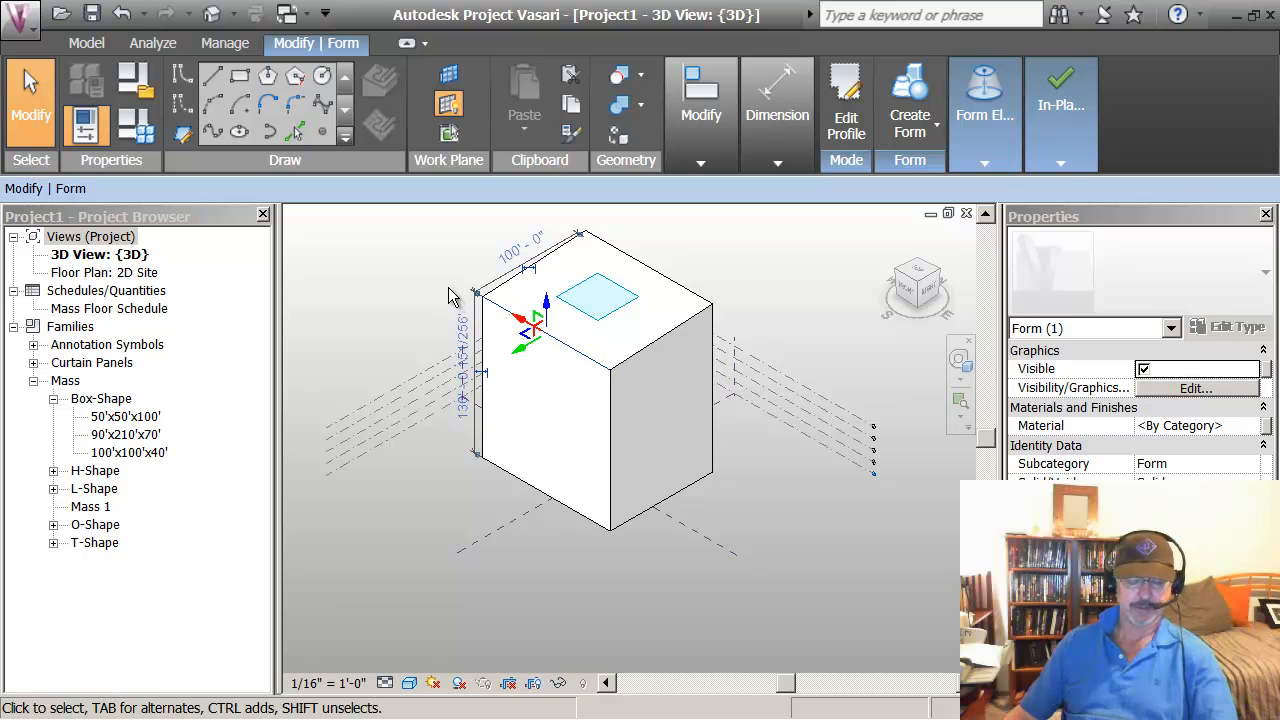
click(455, 300)
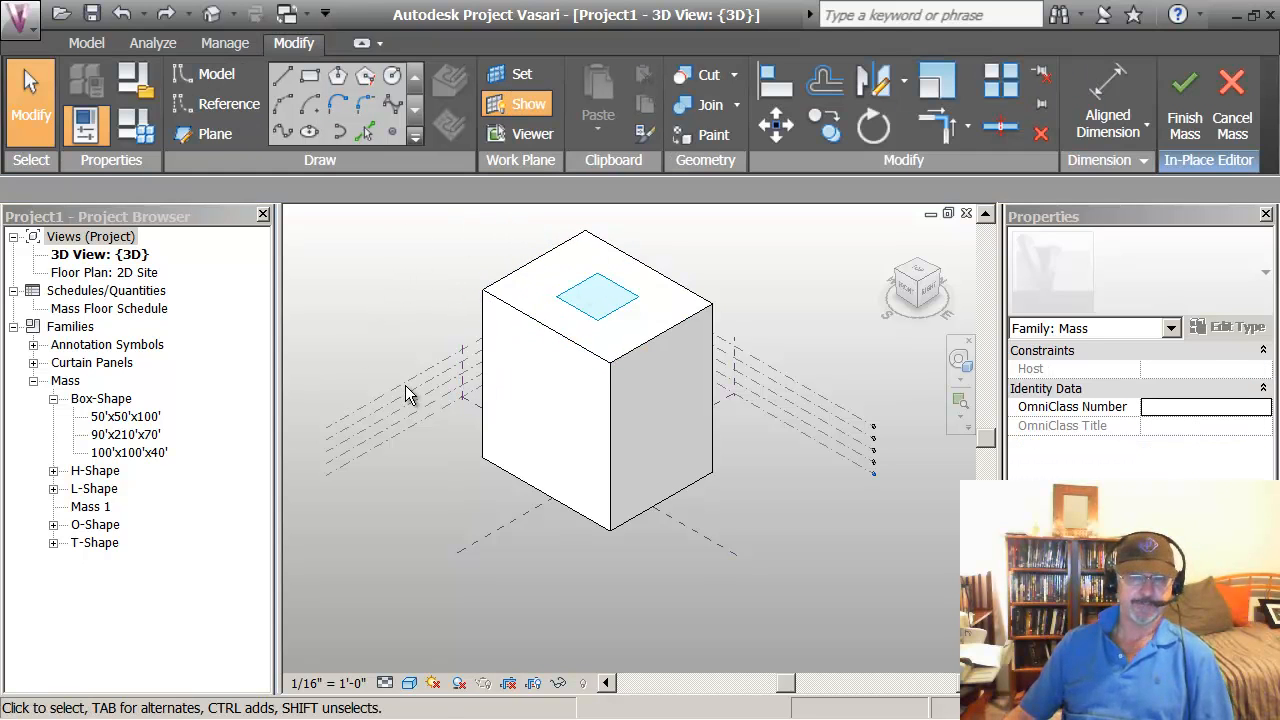
Step: Align the box's top face to the topmost level, Level 5, and finish the mass
click(776, 82)
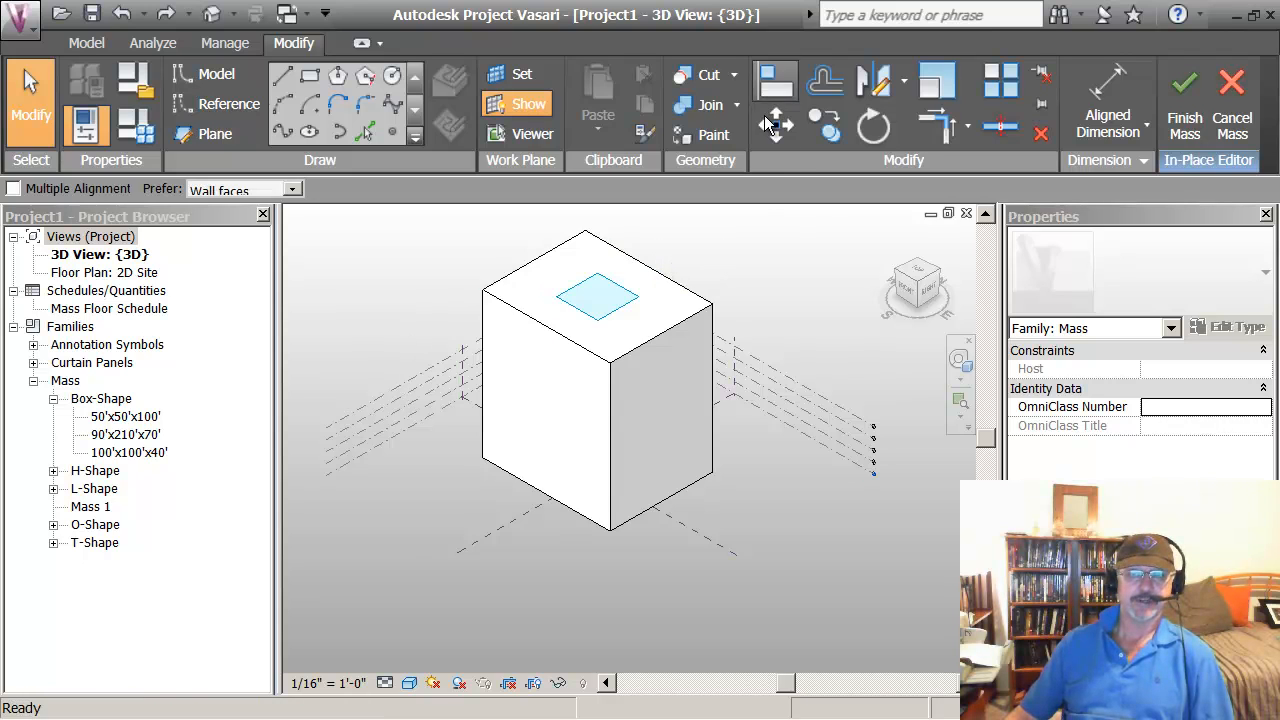
click(773, 366)
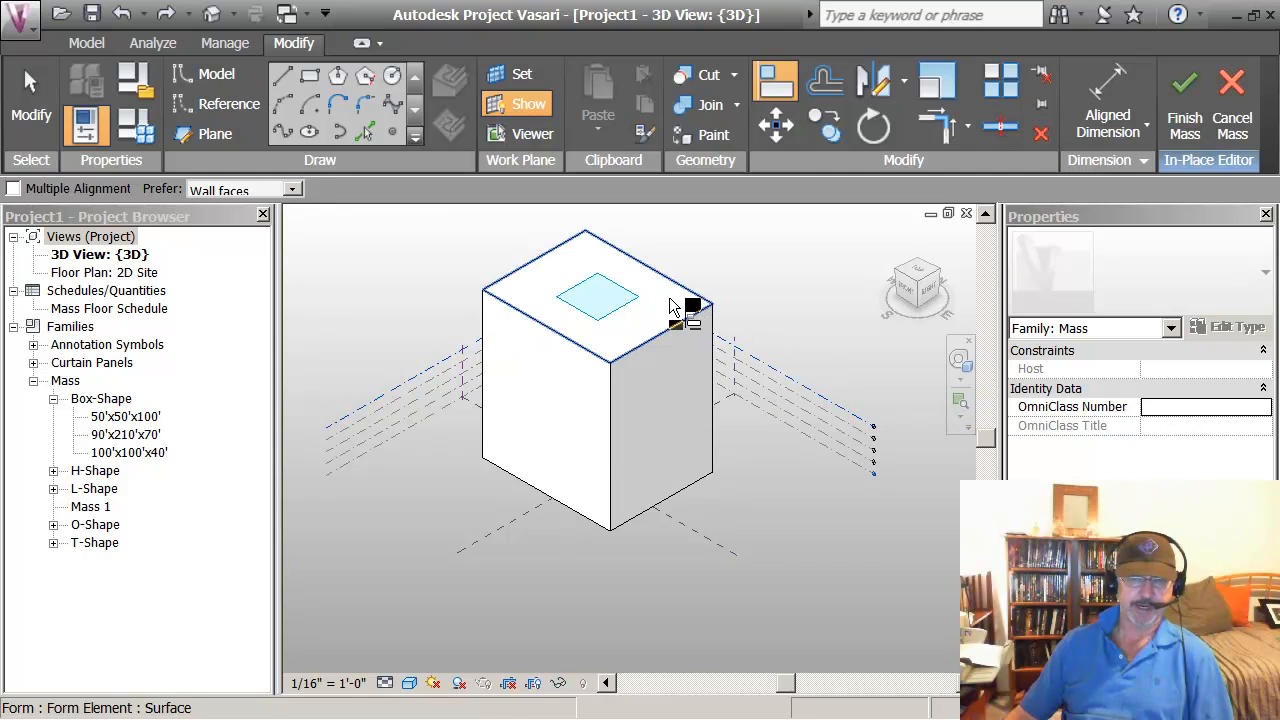
click(691, 312)
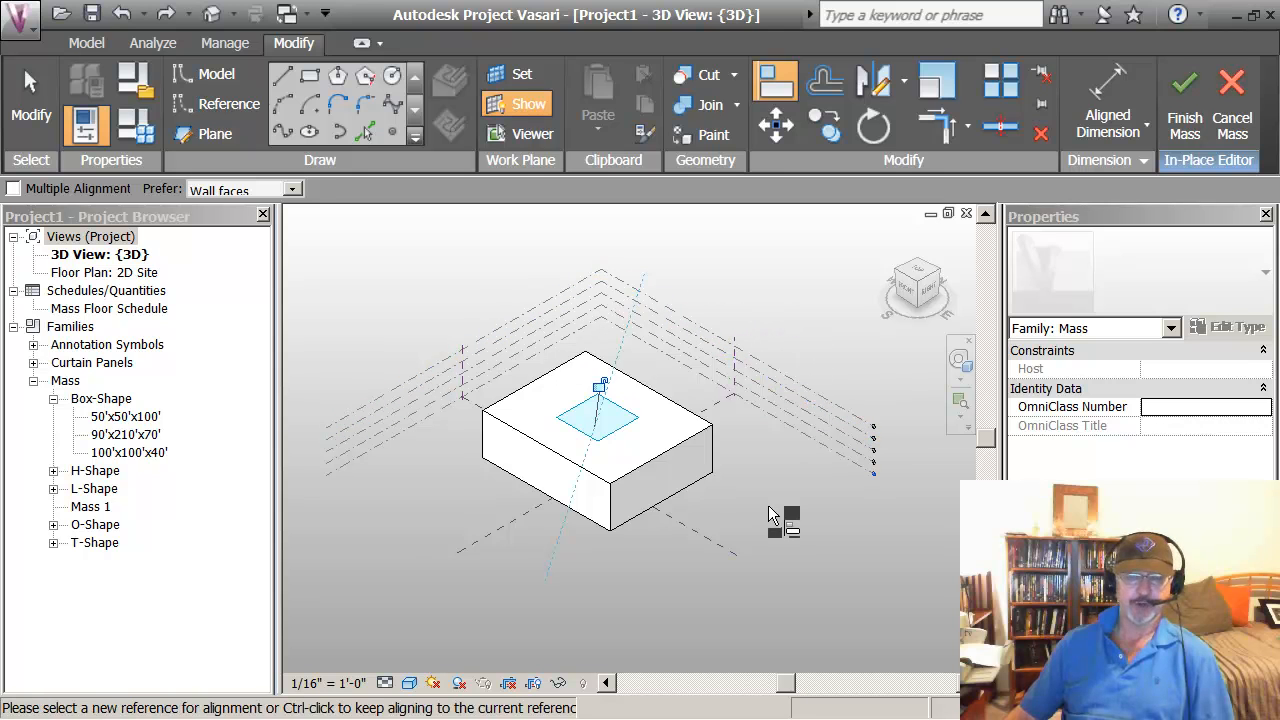
scroll(768, 520, up, 2)
middle_drag(766, 523, 858, 562)
scroll(812, 539, up, 1)
key(Escape)
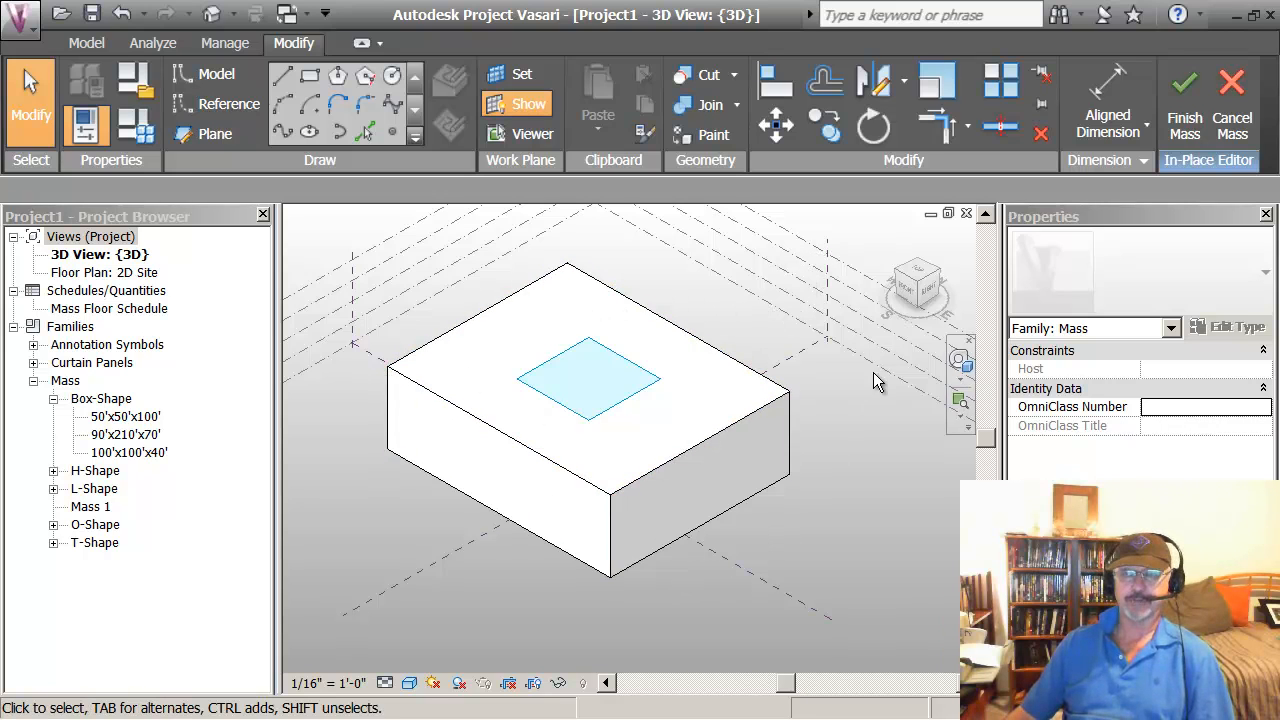
click(1183, 105)
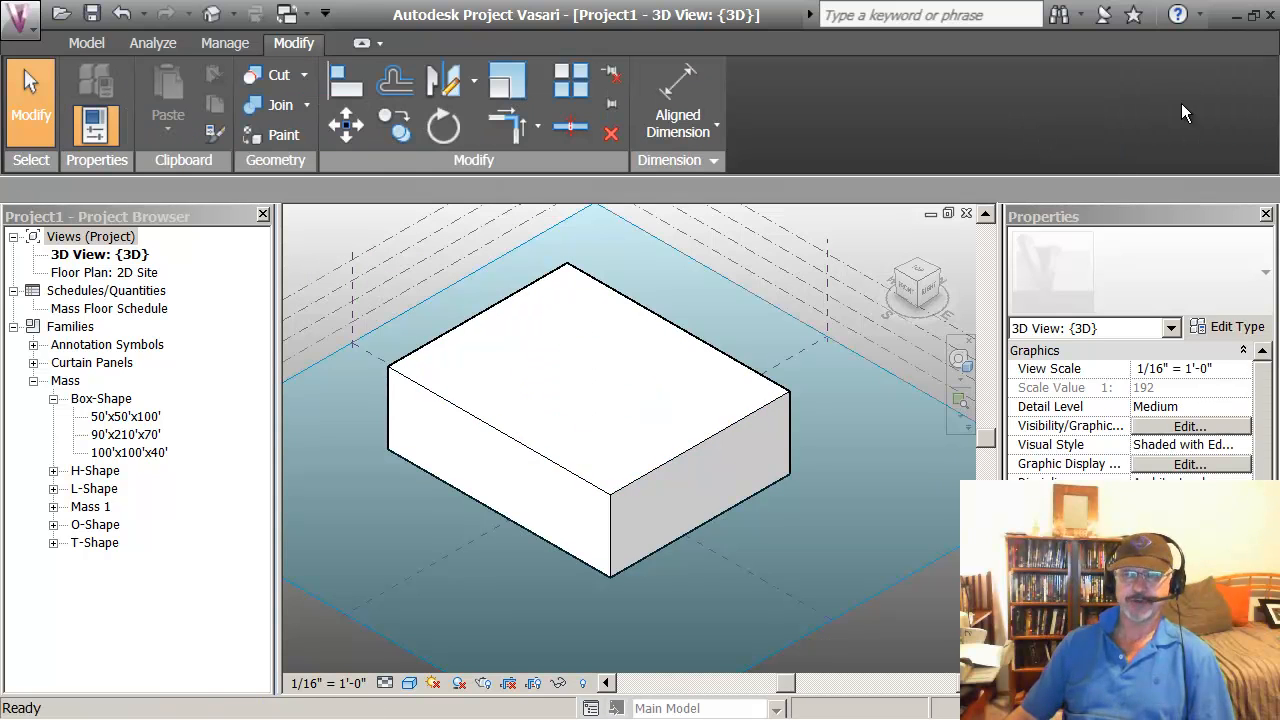
Step: Extend the mass's two front side faces slightly outward with their shape handles
click(636, 337)
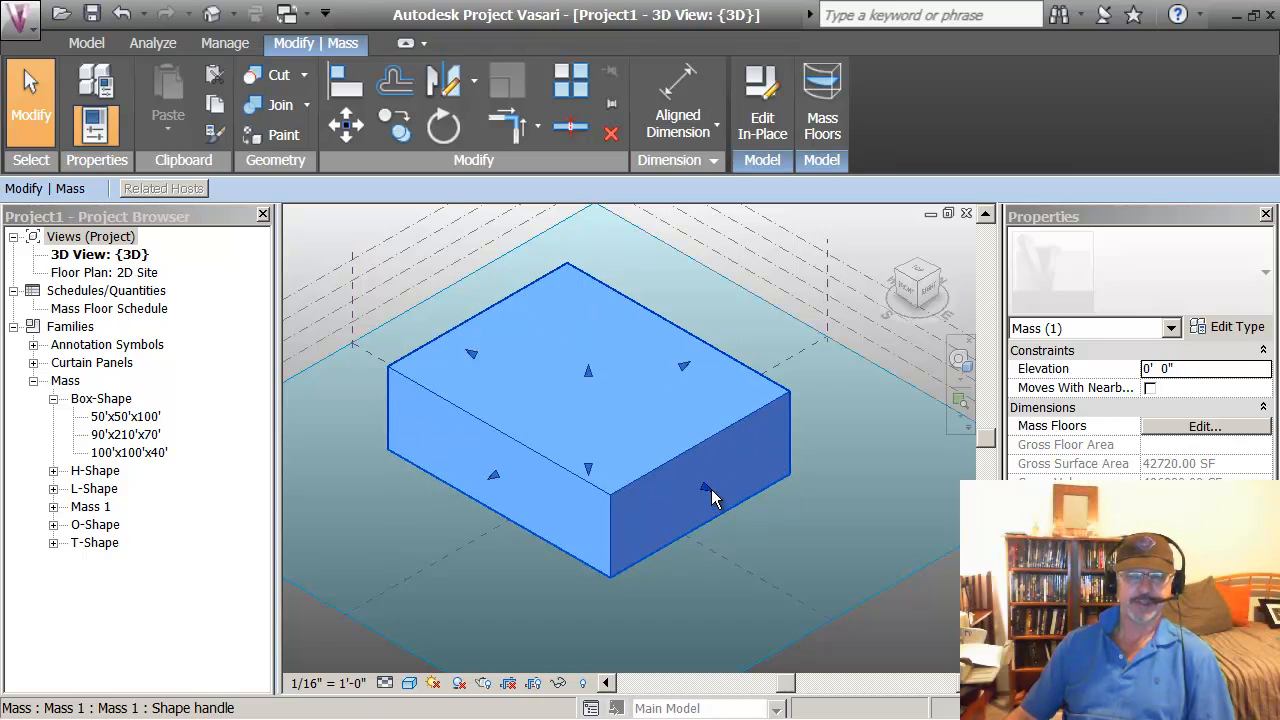
mouse_move(711, 490)
mouse_down()
mouse_move(735, 501)
mouse_move(717, 494)
mouse_up()
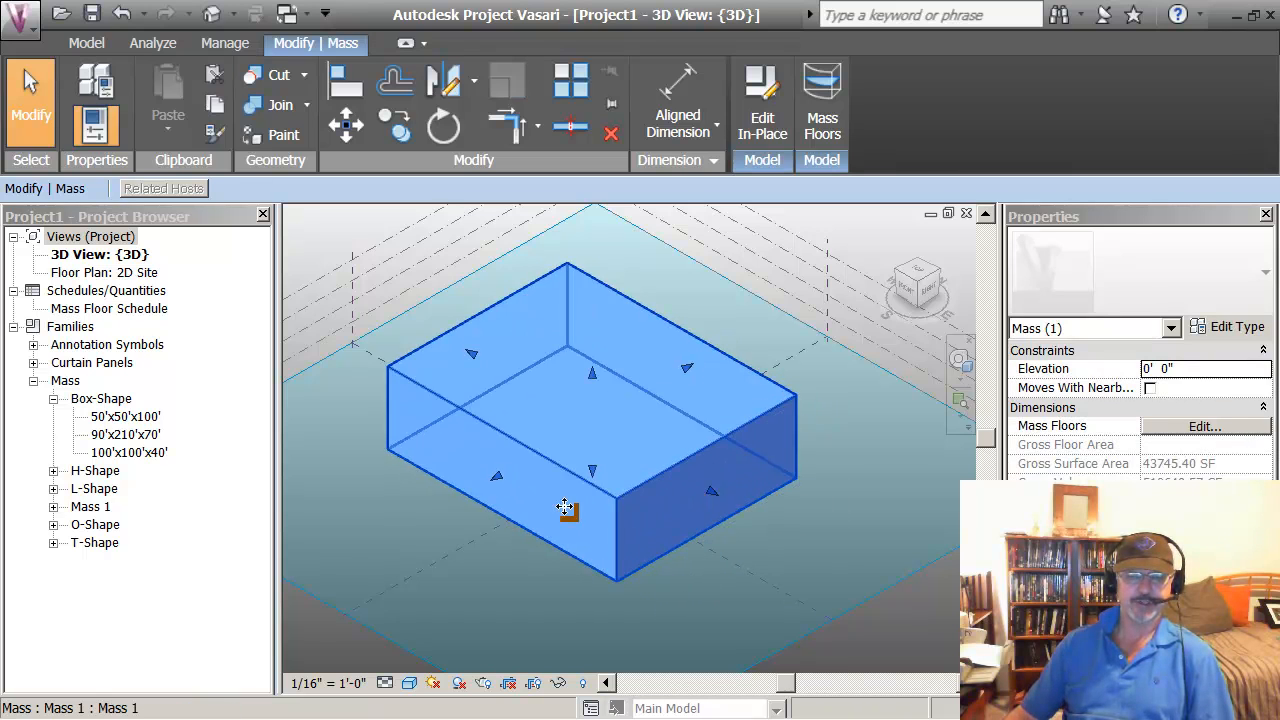
drag(496, 478, 486, 483)
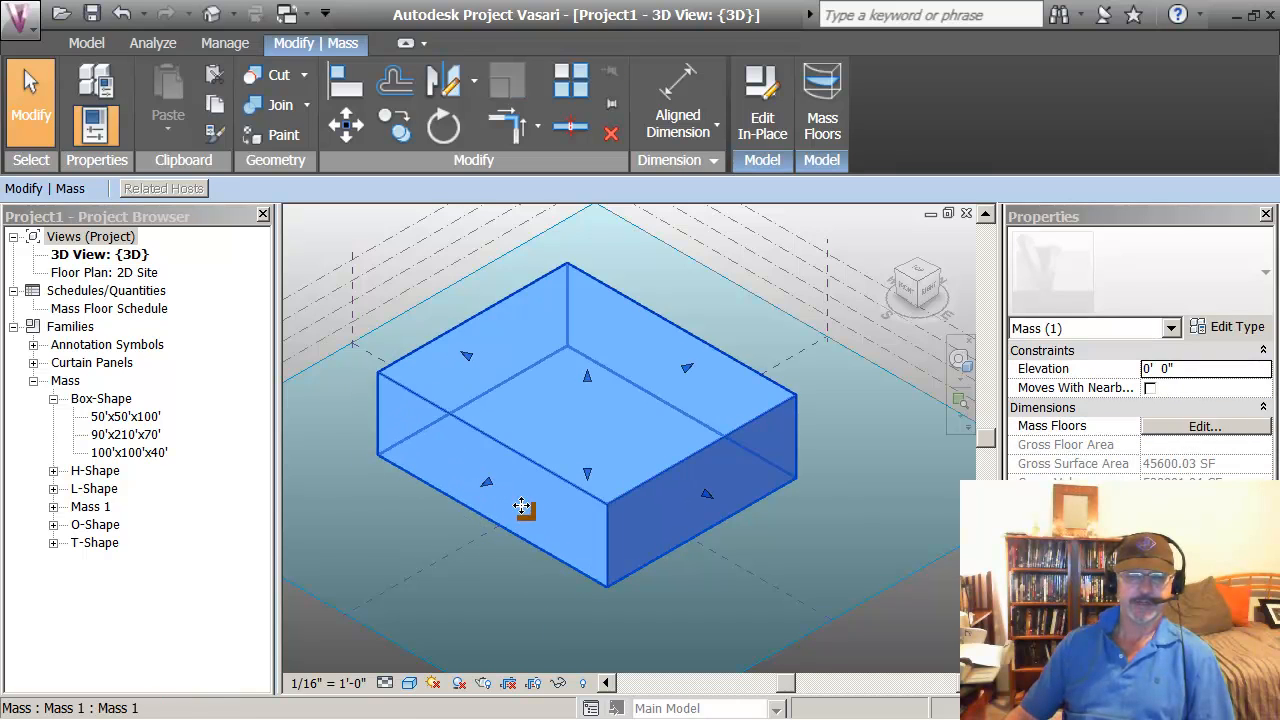
Step: Add mass floors to the mass at Level 1, Level 2, Level 3, Level 4 and Level 5
click(823, 110)
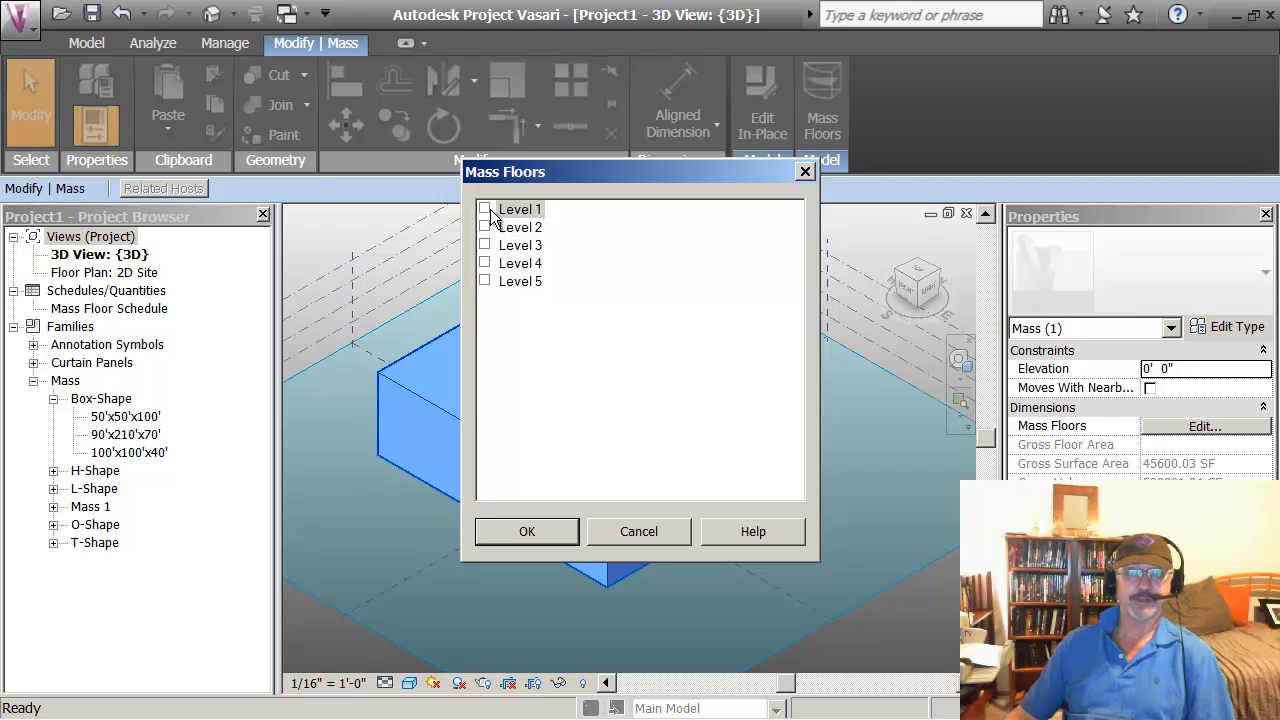
click(485, 210)
click(485, 227)
click(485, 245)
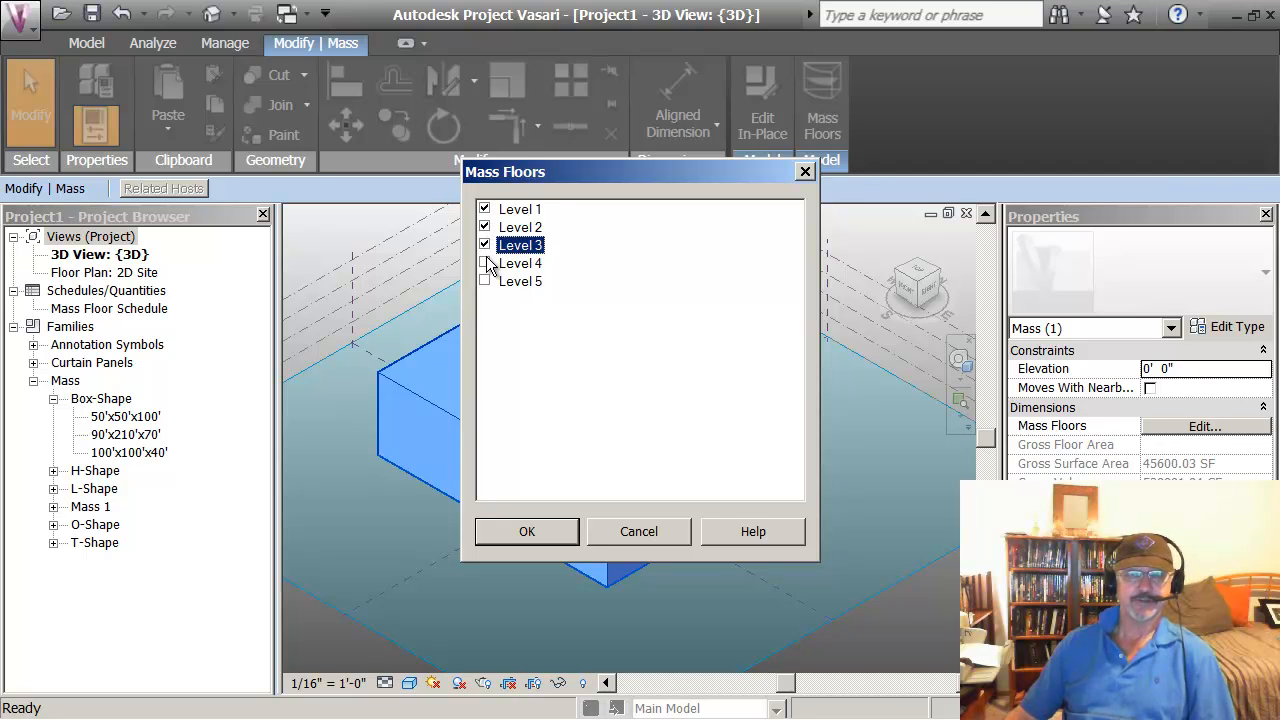
click(485, 263)
click(485, 281)
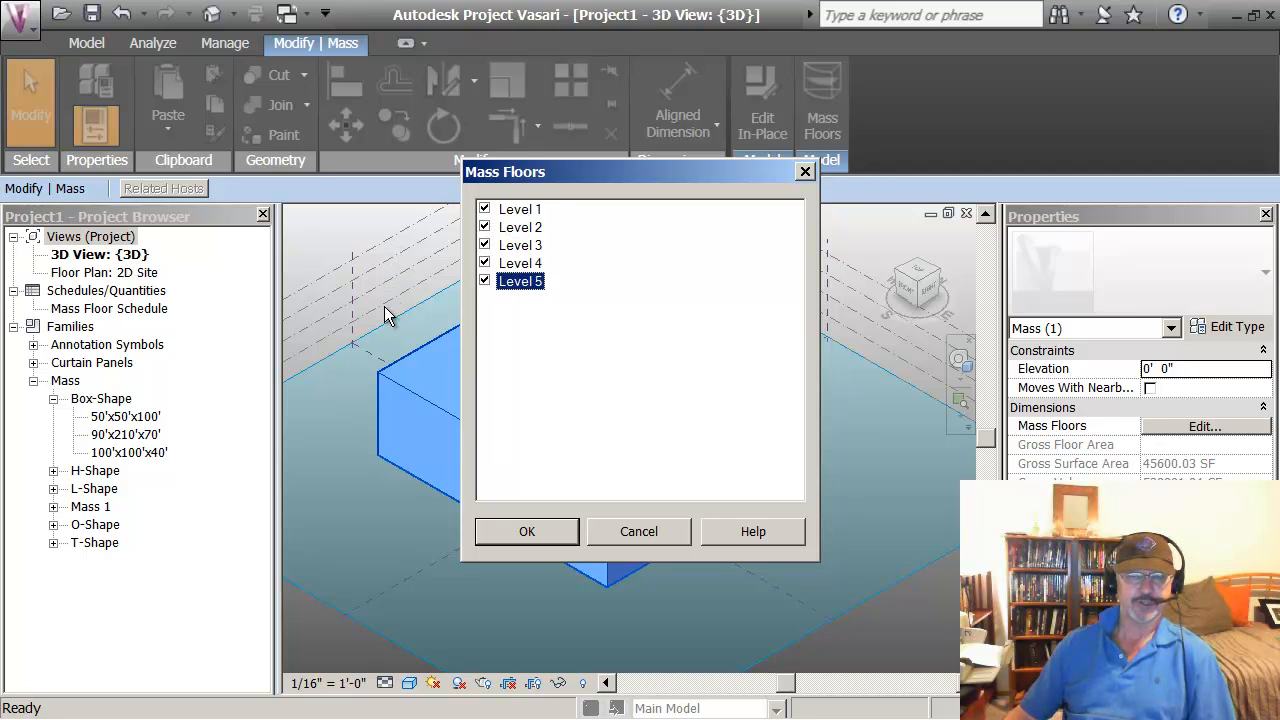
click(532, 533)
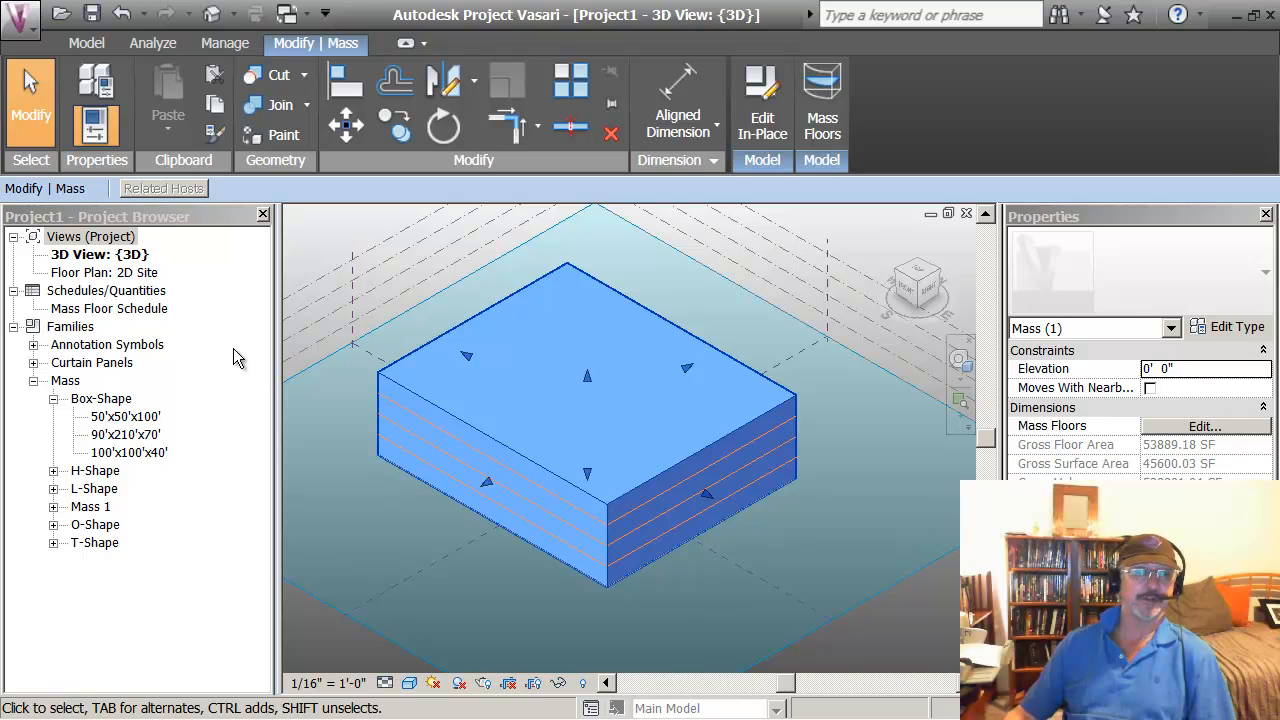
Step: Review the Mass Floor Schedule for the floor areas and perimeters, and return to the {3D} view
double_click(92, 309)
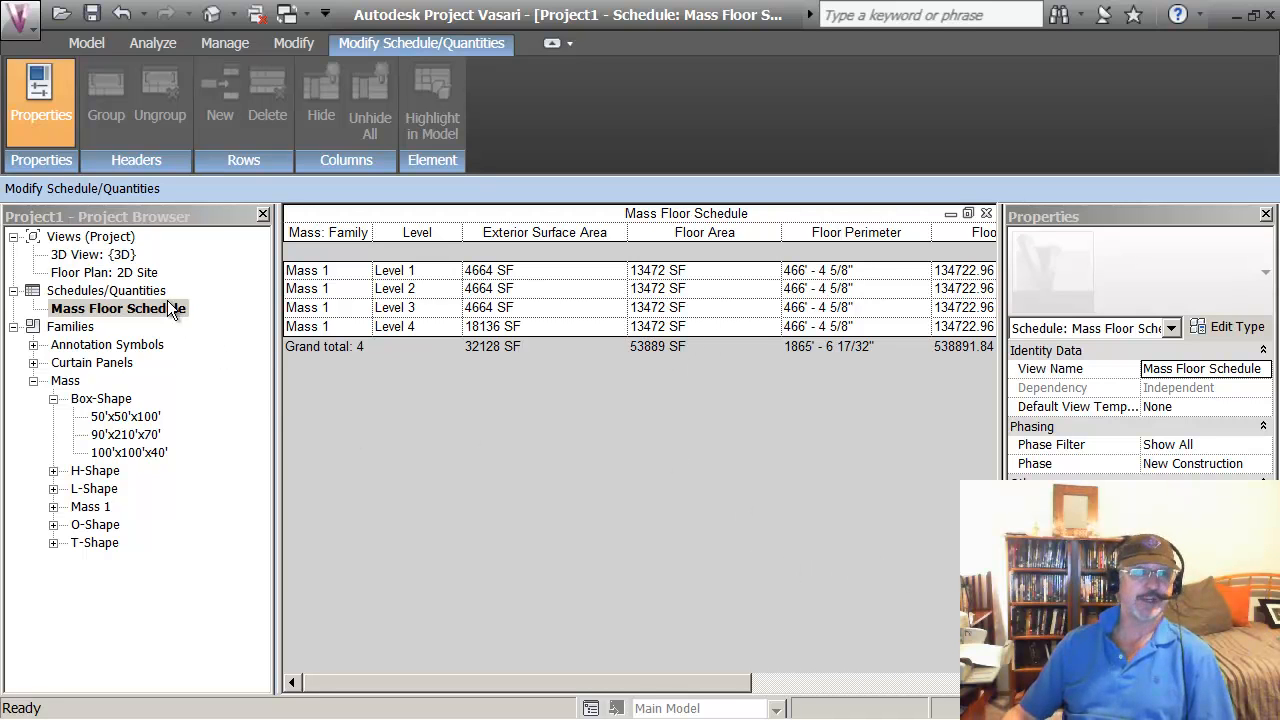
double_click(118, 256)
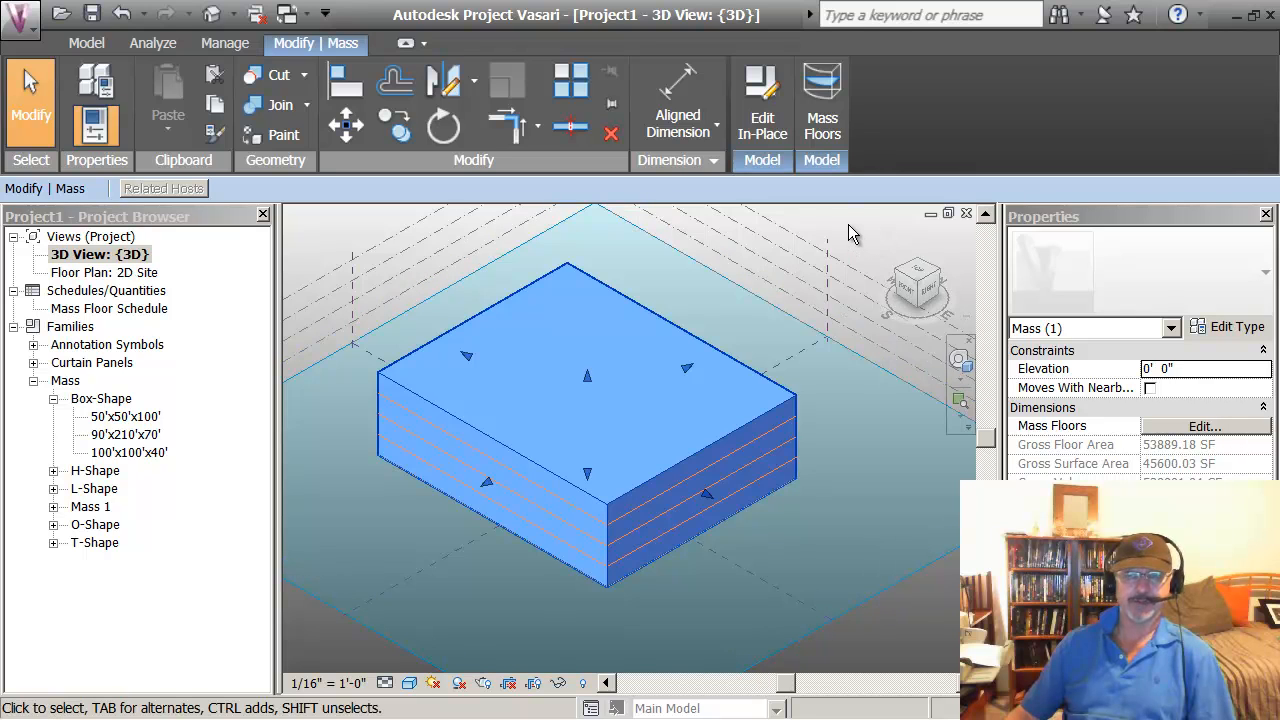
middle_drag(838, 226, 843, 230)
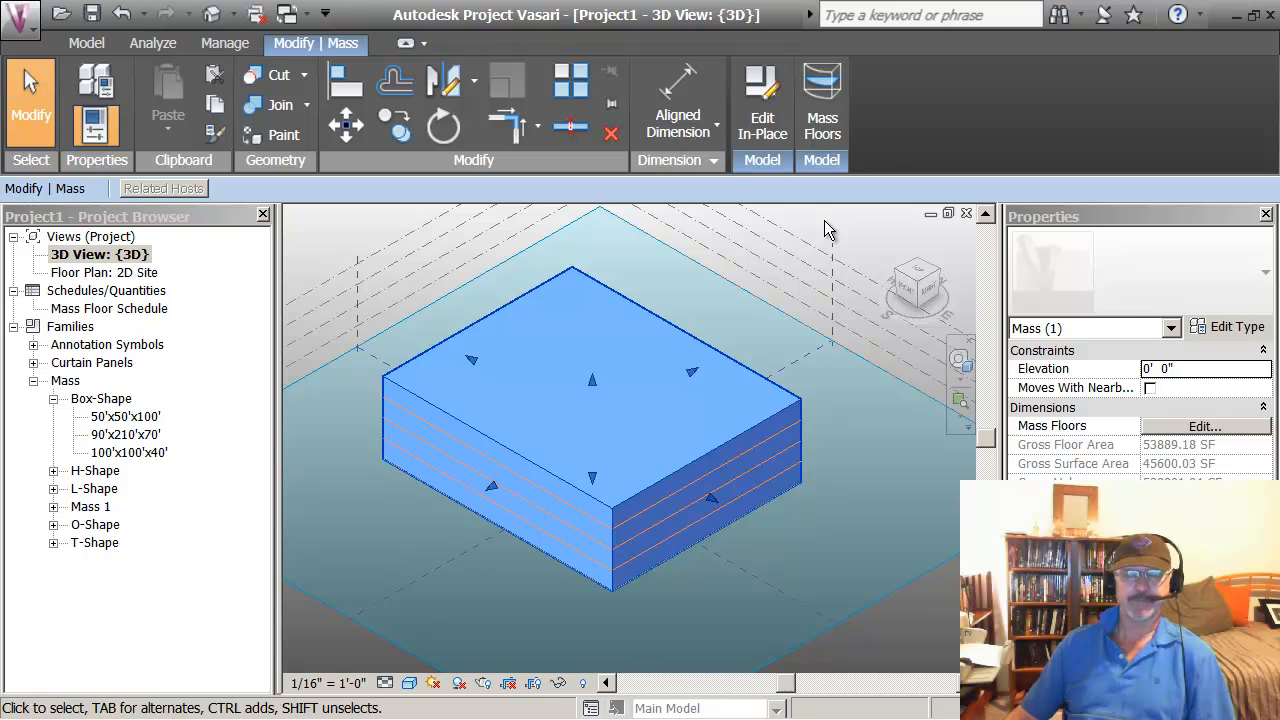
Step: Look up the project address "madison, wisconsin" through the Internet Mapping Service in the project location settings
click(153, 43)
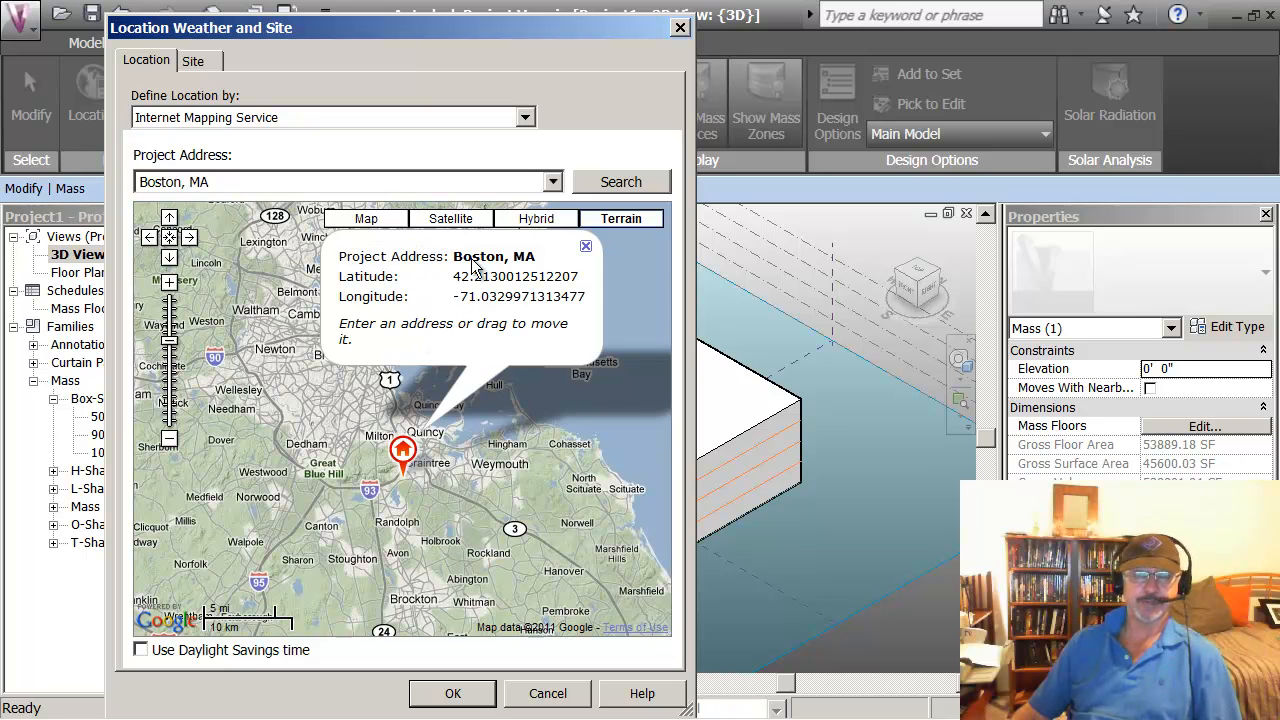
click(428, 182)
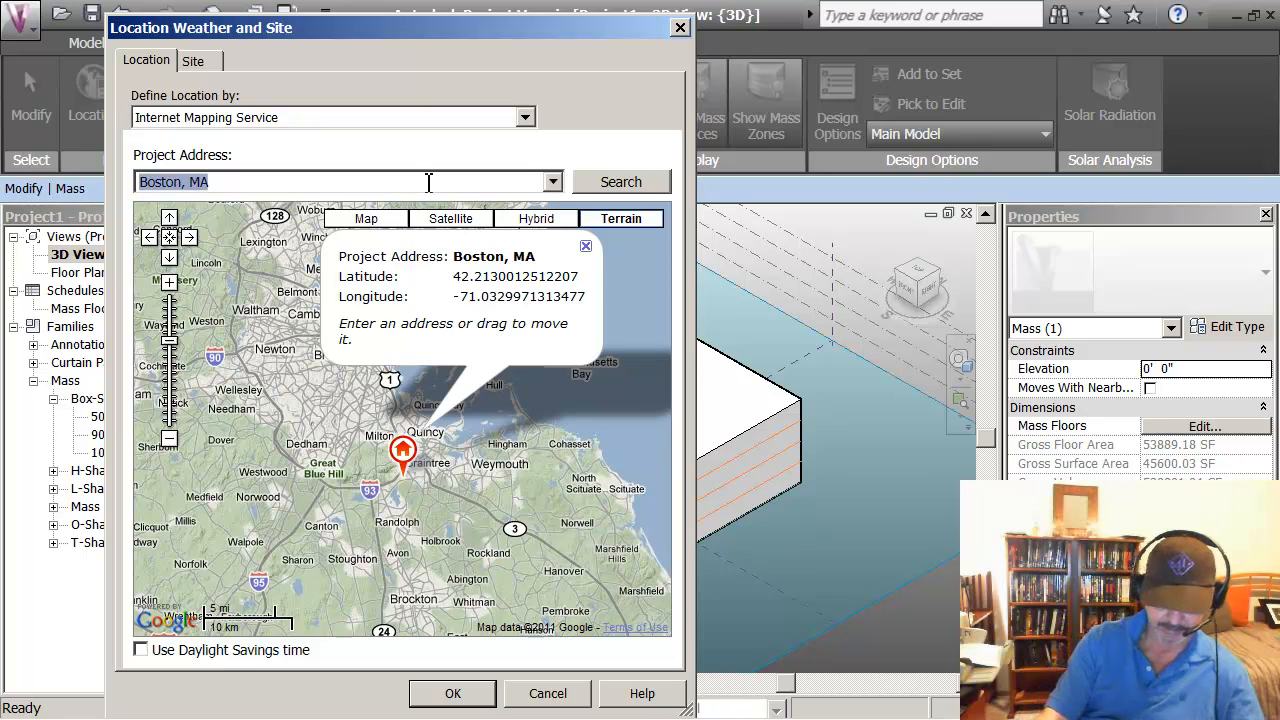
text(Adiso)
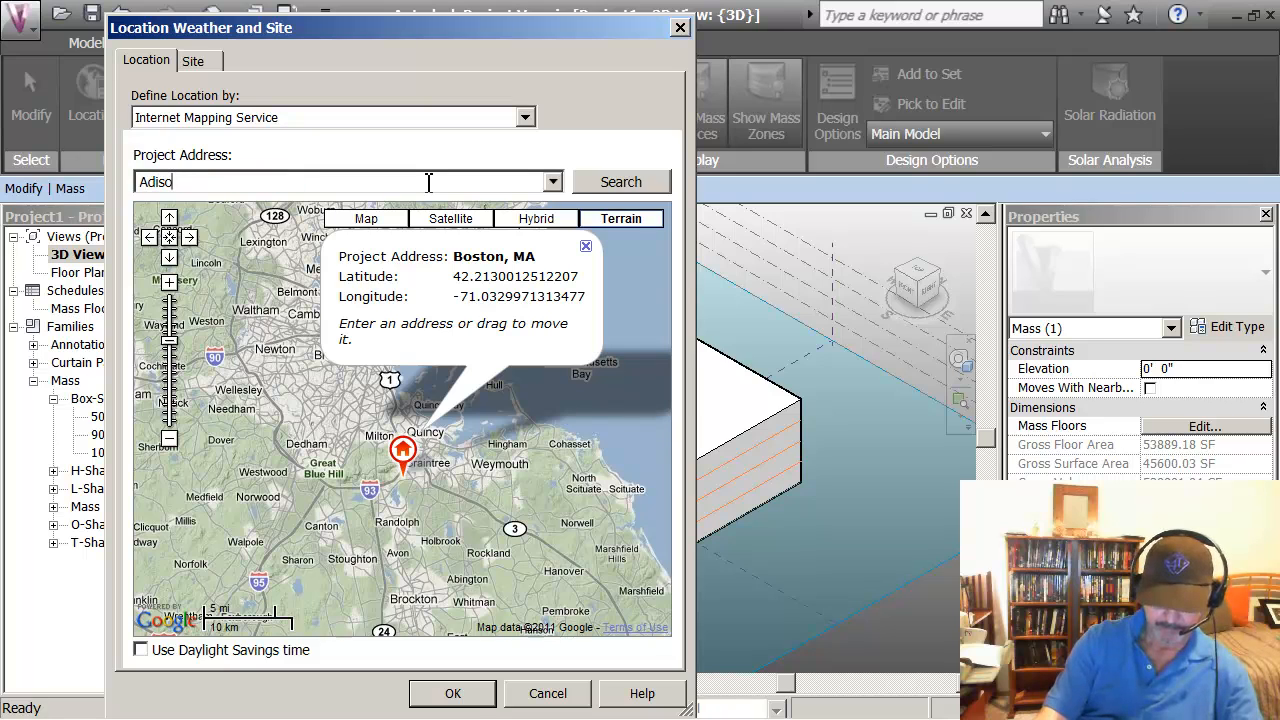
text(n)
key(BackSpace)
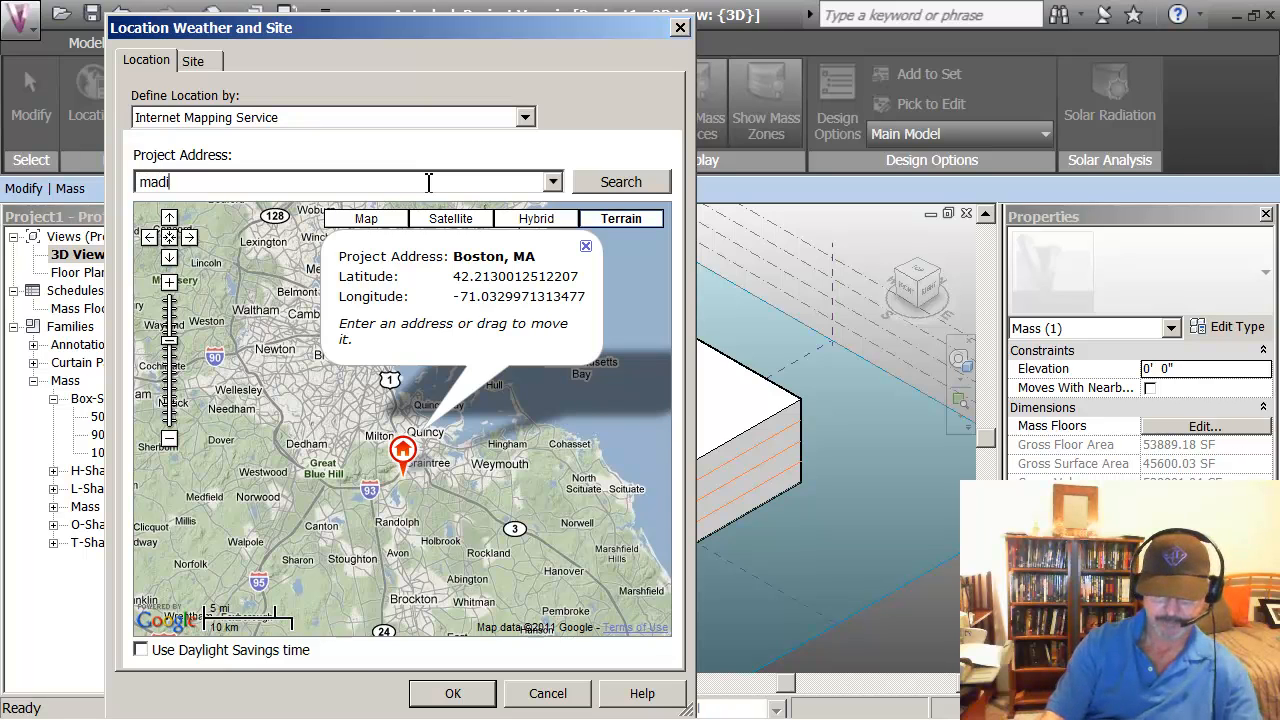
text(n, wisc)
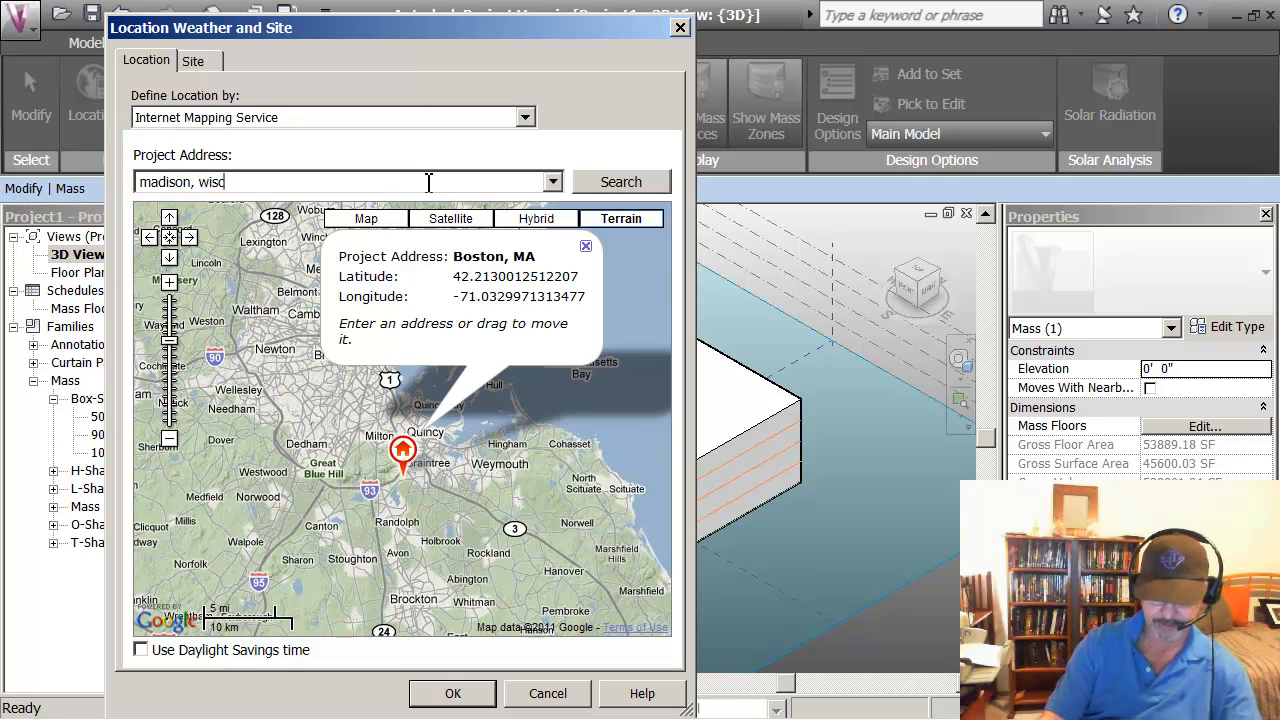
text(onsin)
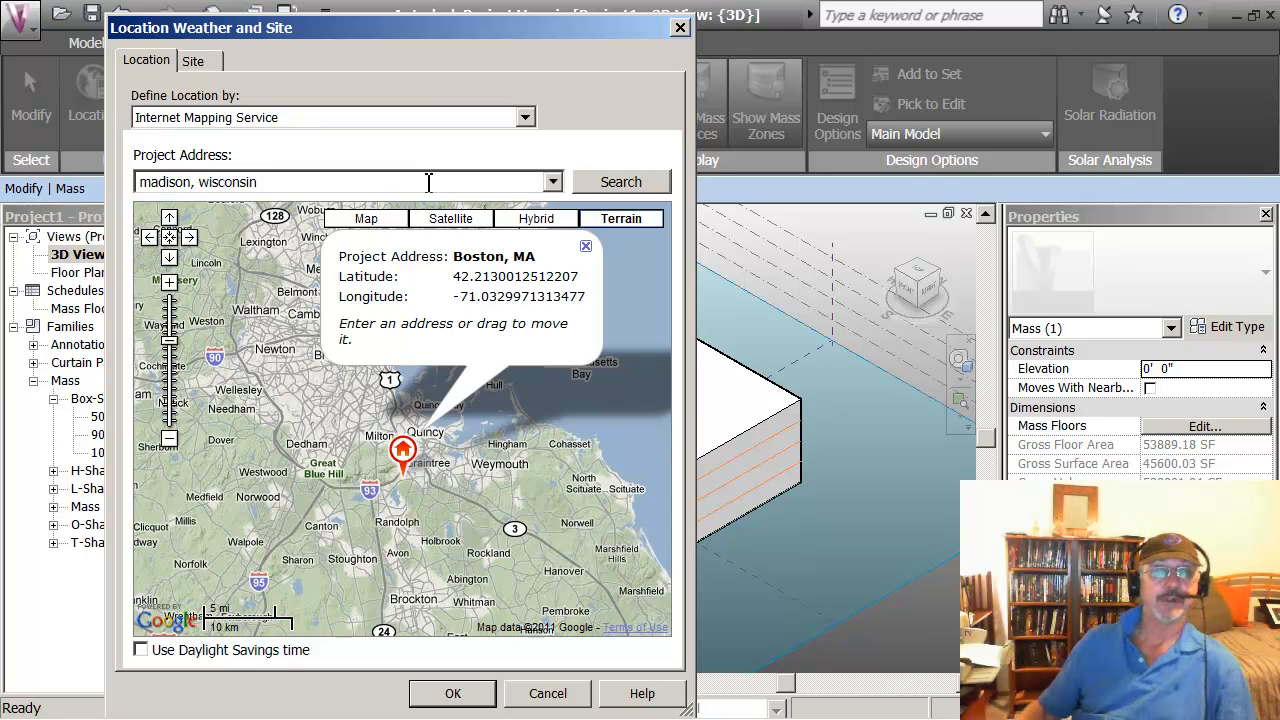
click(621, 183)
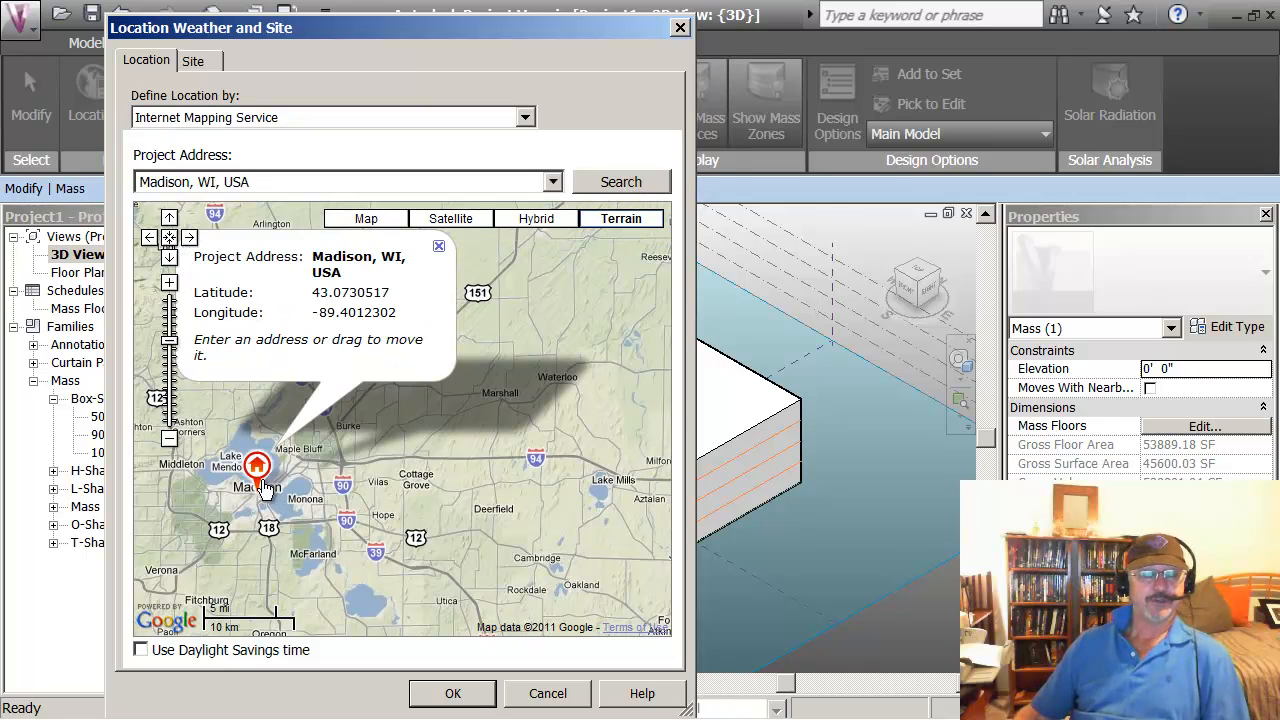
Step: Move the map's project marker to the lakeshore at Langdon St in Madison and accept the location
click(170, 284)
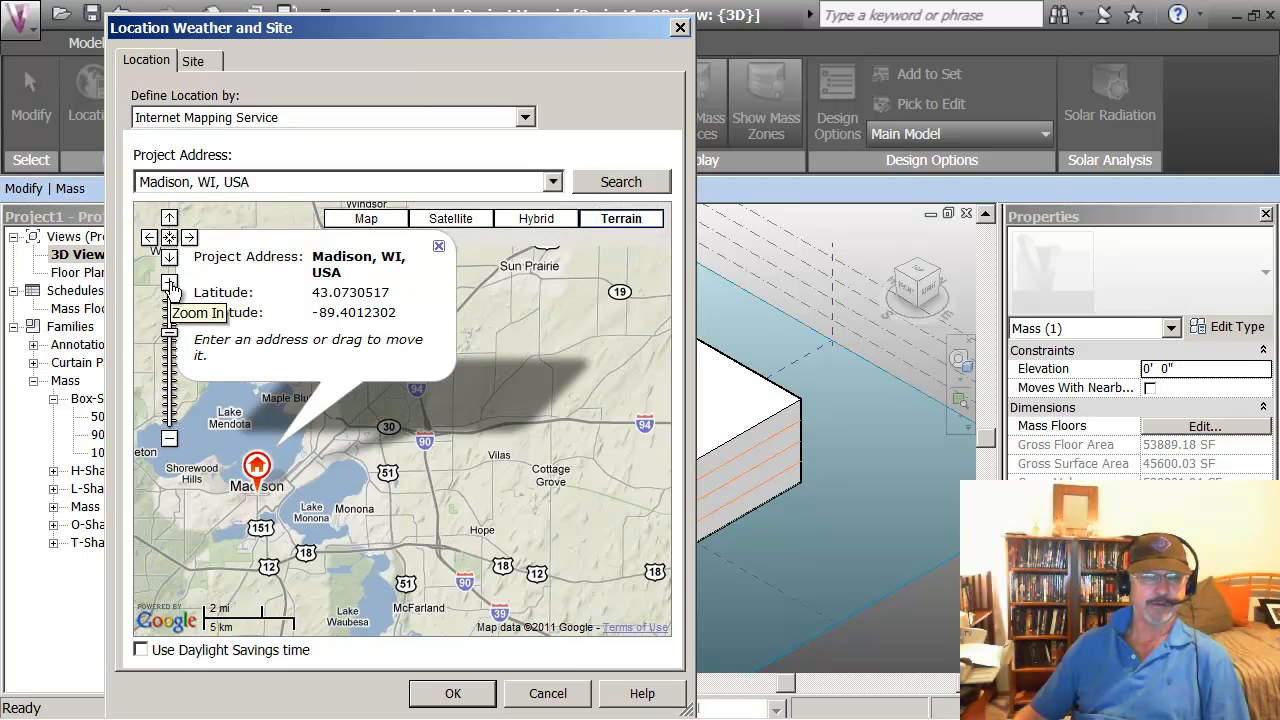
click(170, 284)
click(170, 284)
click(170, 284)
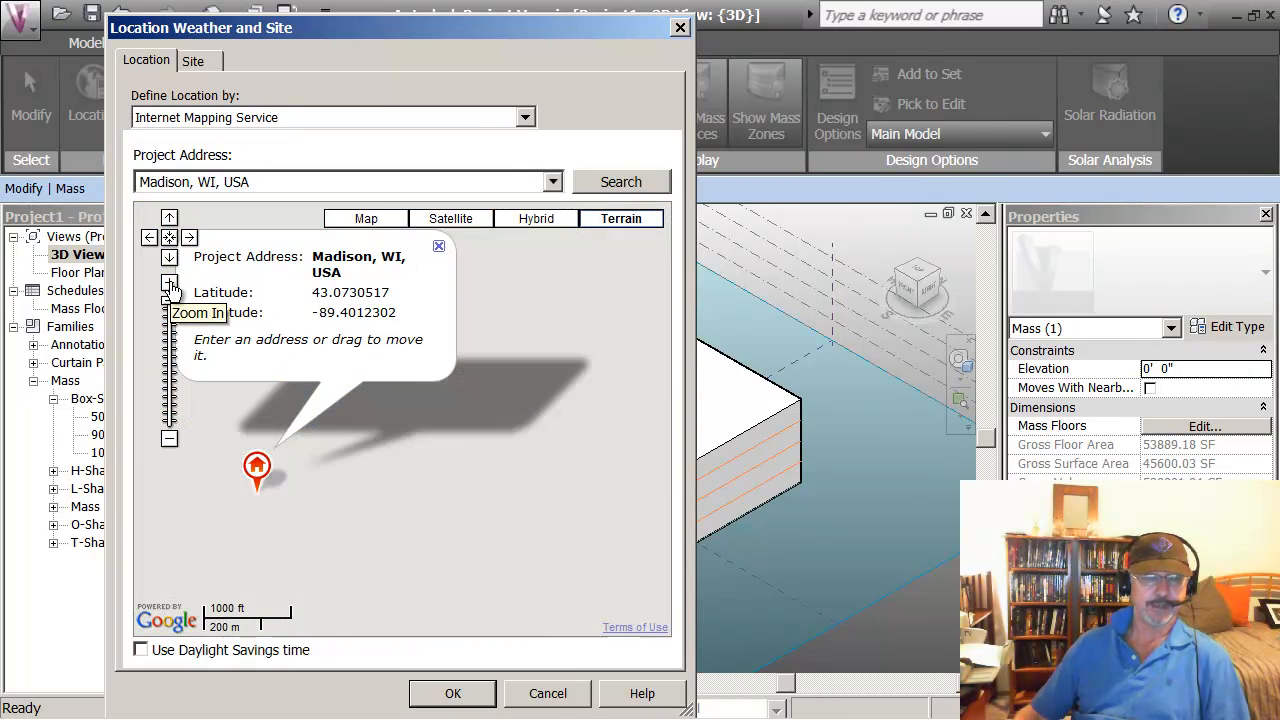
mouse_move(257, 470)
mouse_down()
mouse_move(482, 408)
mouse_move(404, 428)
mouse_move(400, 372)
mouse_up()
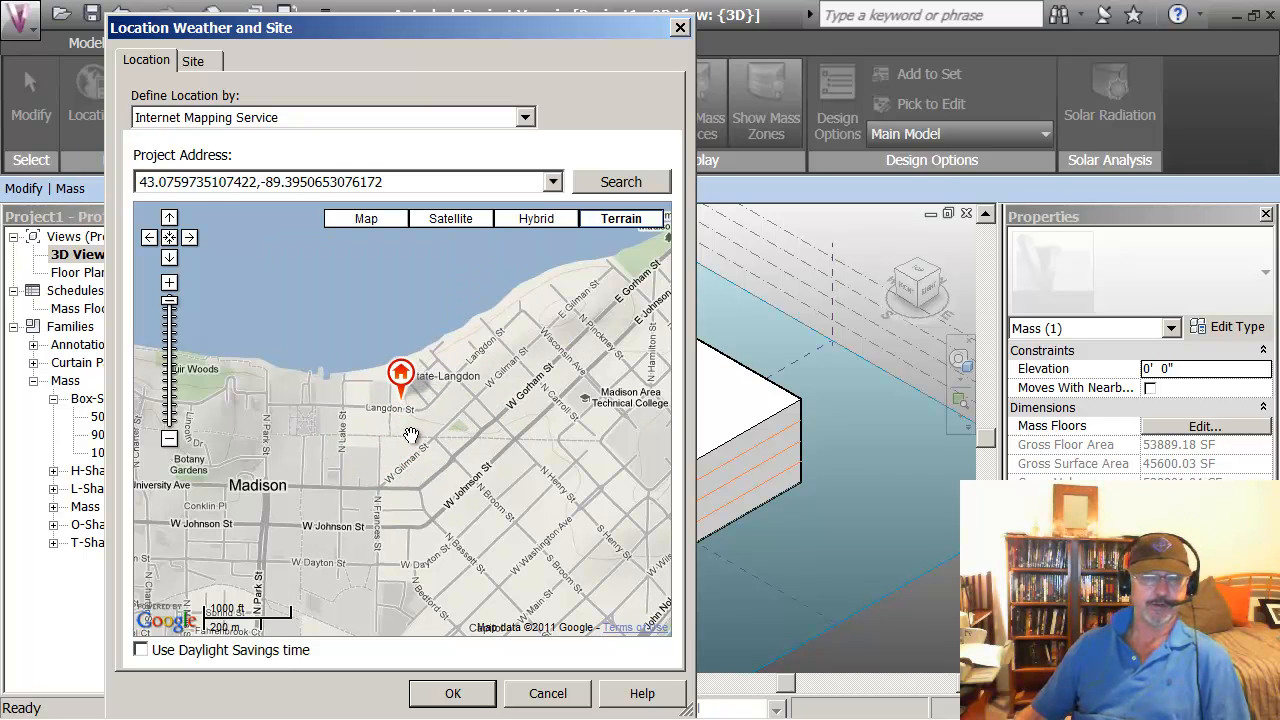
scroll(410, 435, down, 2)
scroll(410, 392, up, 2)
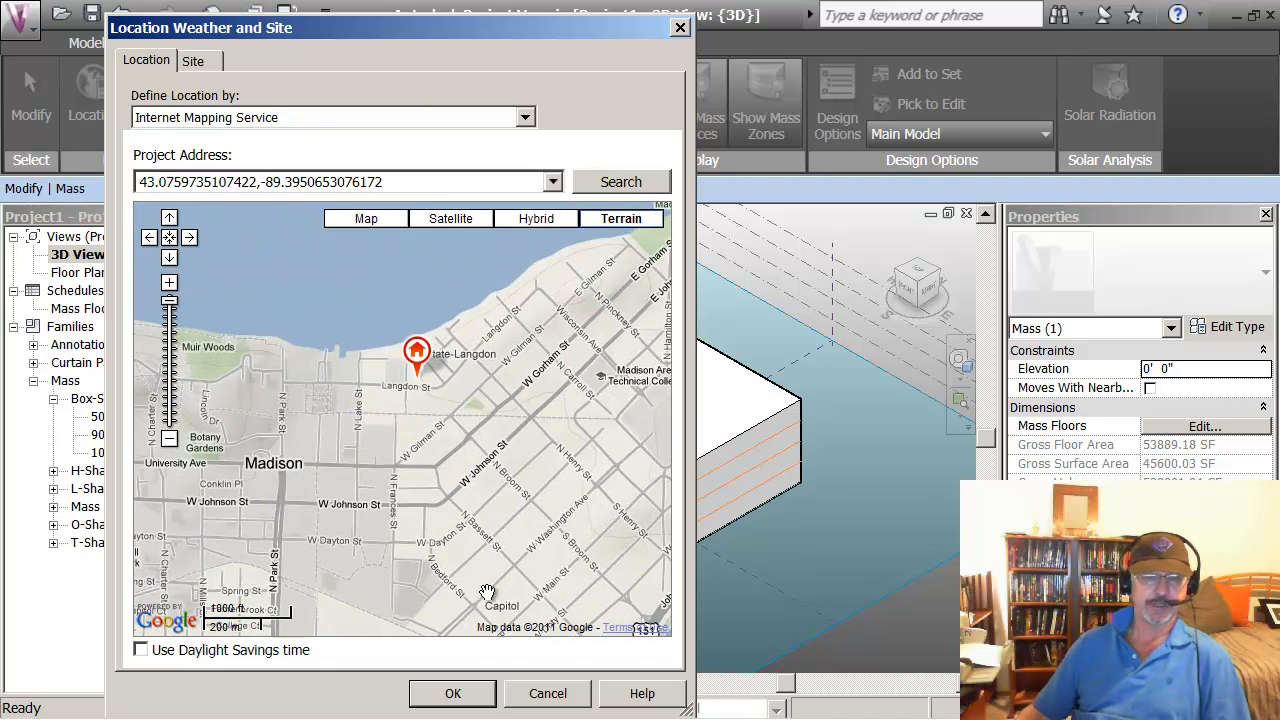
click(451, 692)
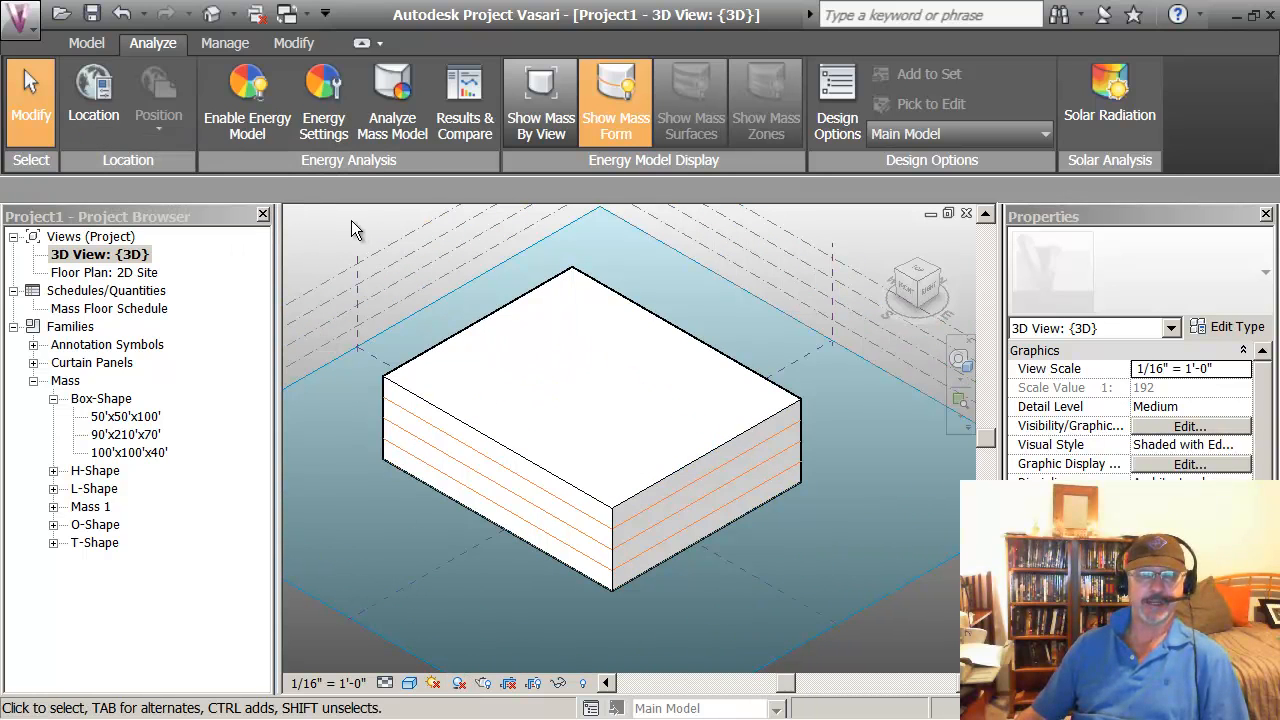
Step: In the energy settings, keep the Office building type, enable Create Energy Model and set the core offset to 0
click(323, 88)
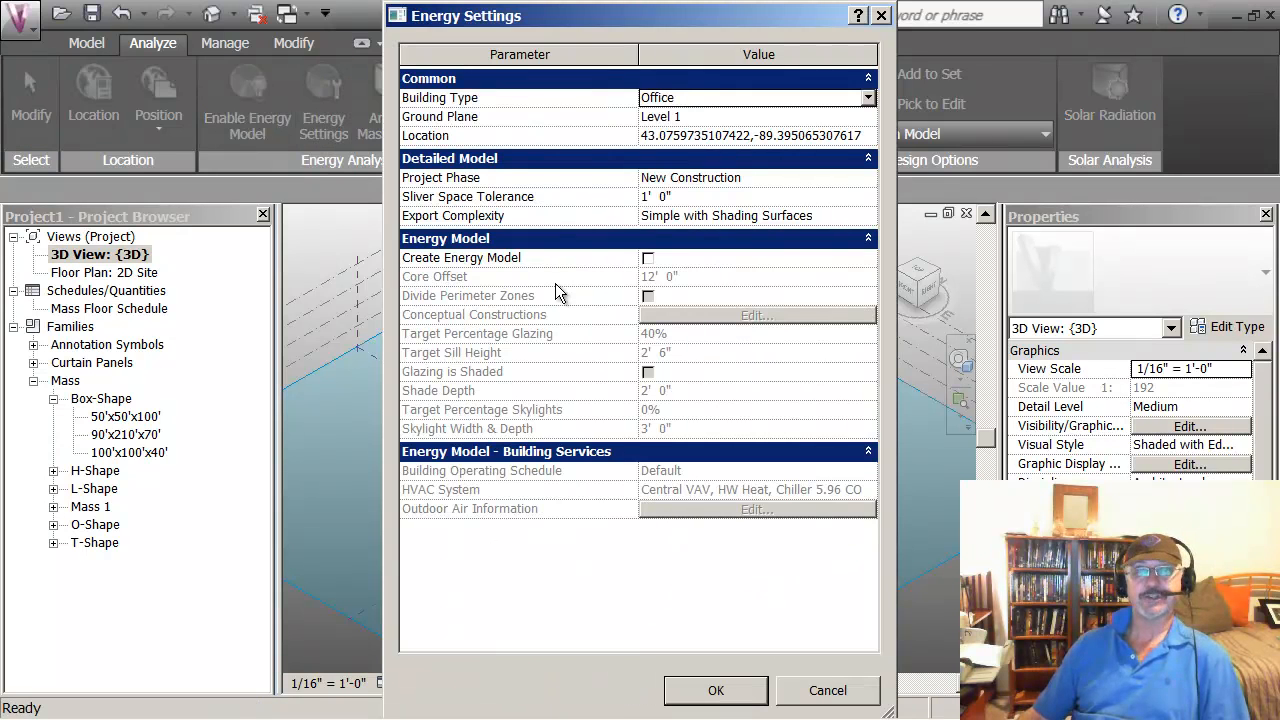
click(868, 98)
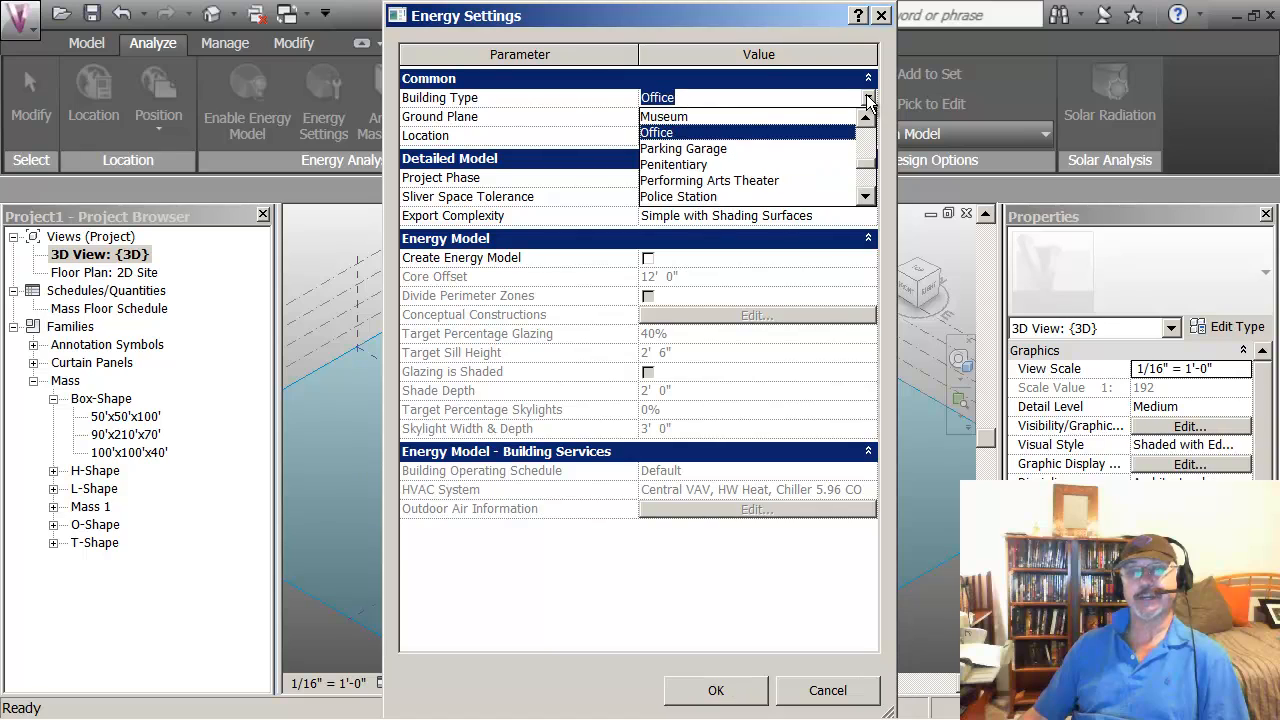
click(667, 134)
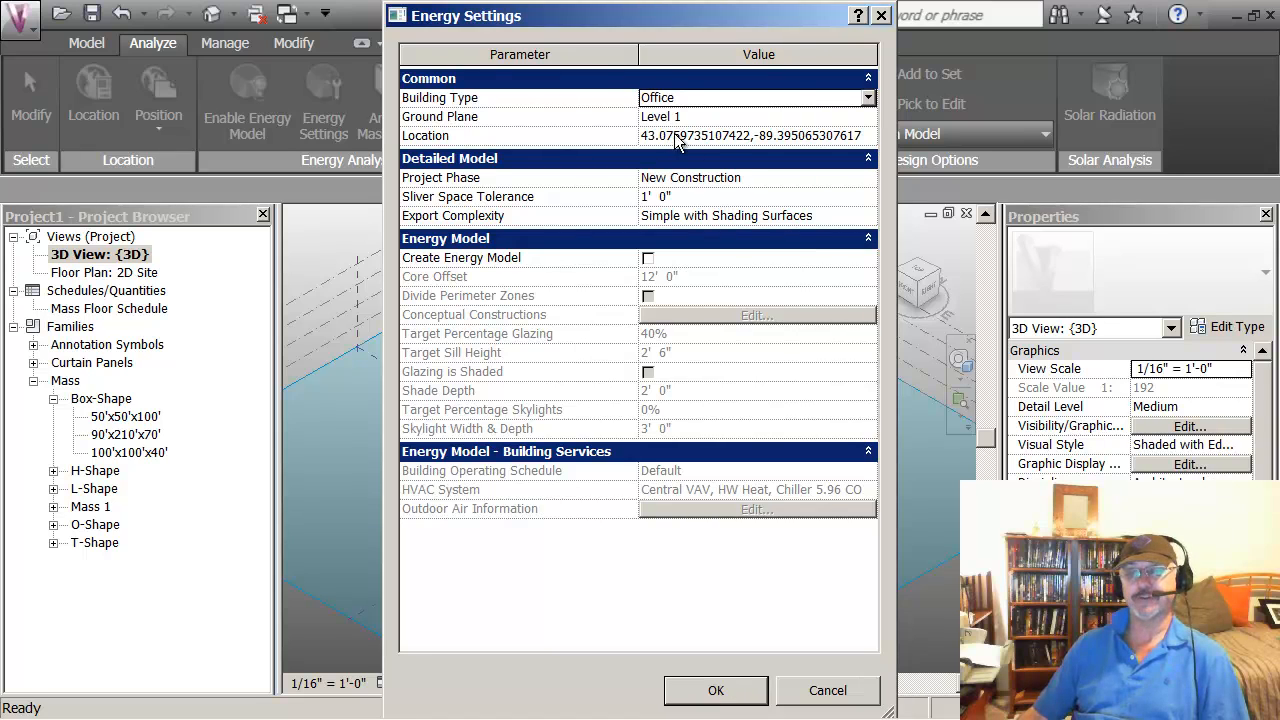
click(648, 258)
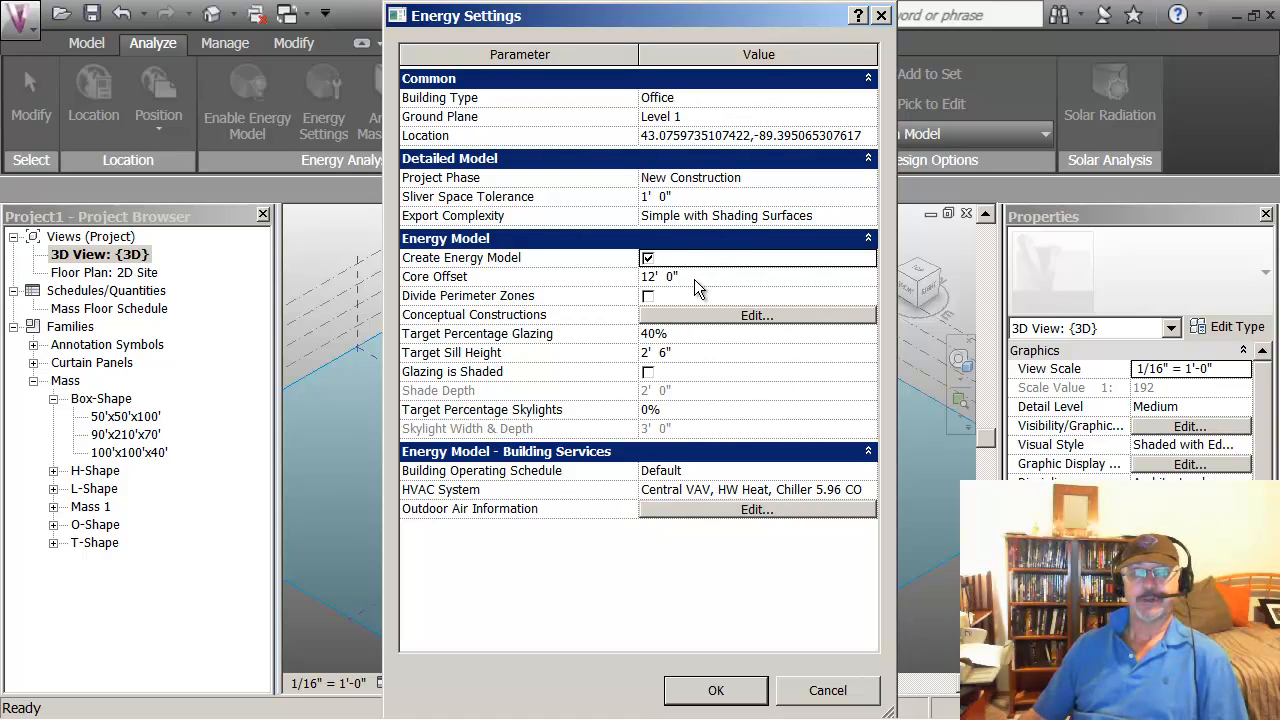
click(697, 279)
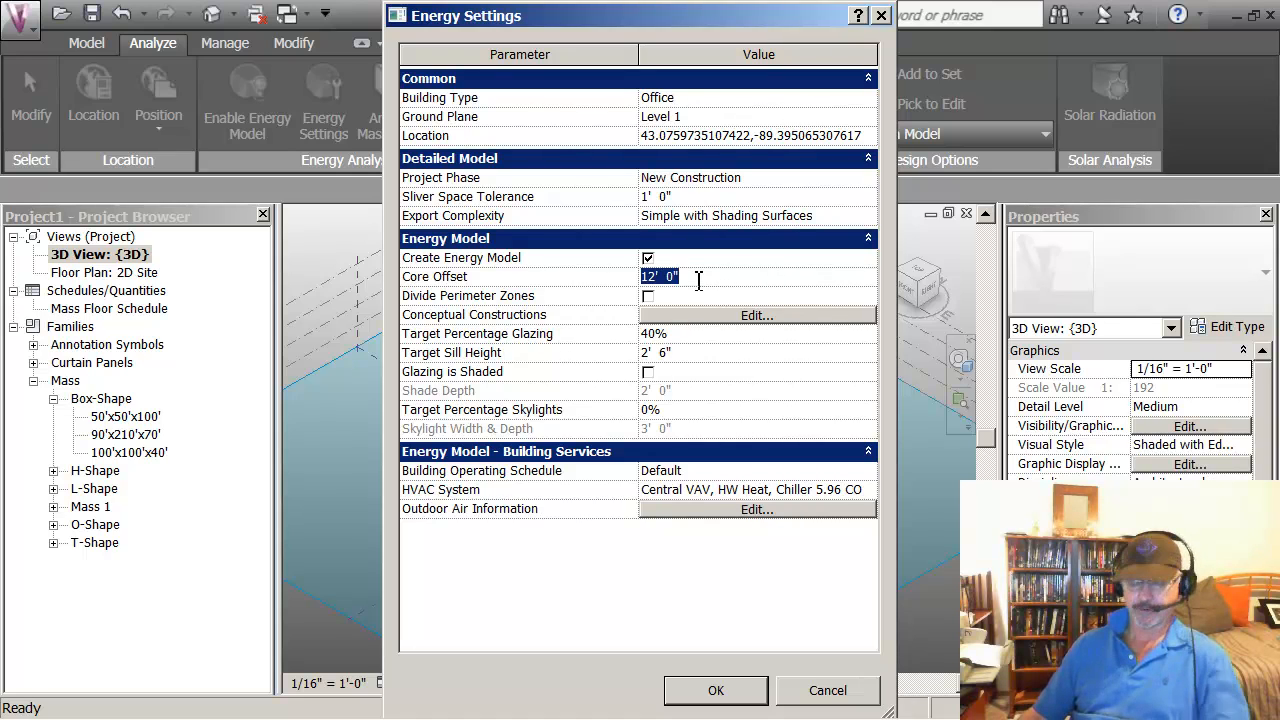
text(0)
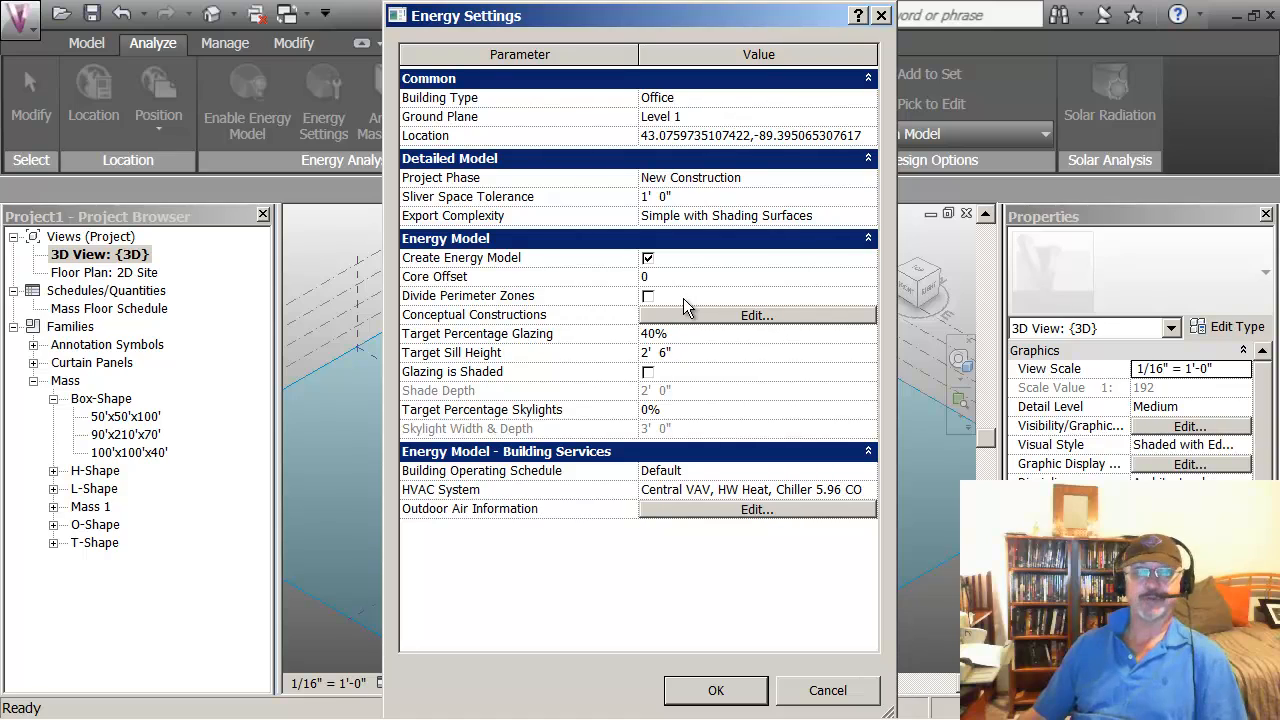
click(683, 298)
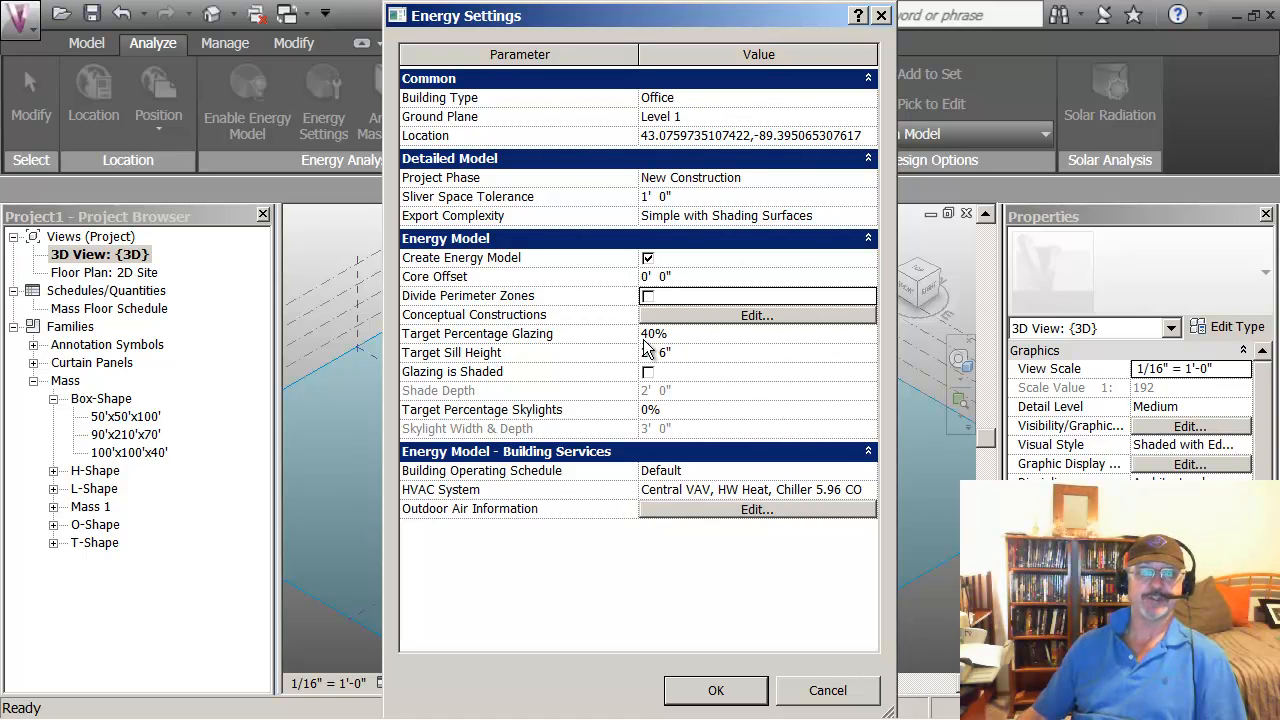
Step: Set target percentage glazing to 56% and target sill height to 3' 0", with the glazing shaded
click(692, 336)
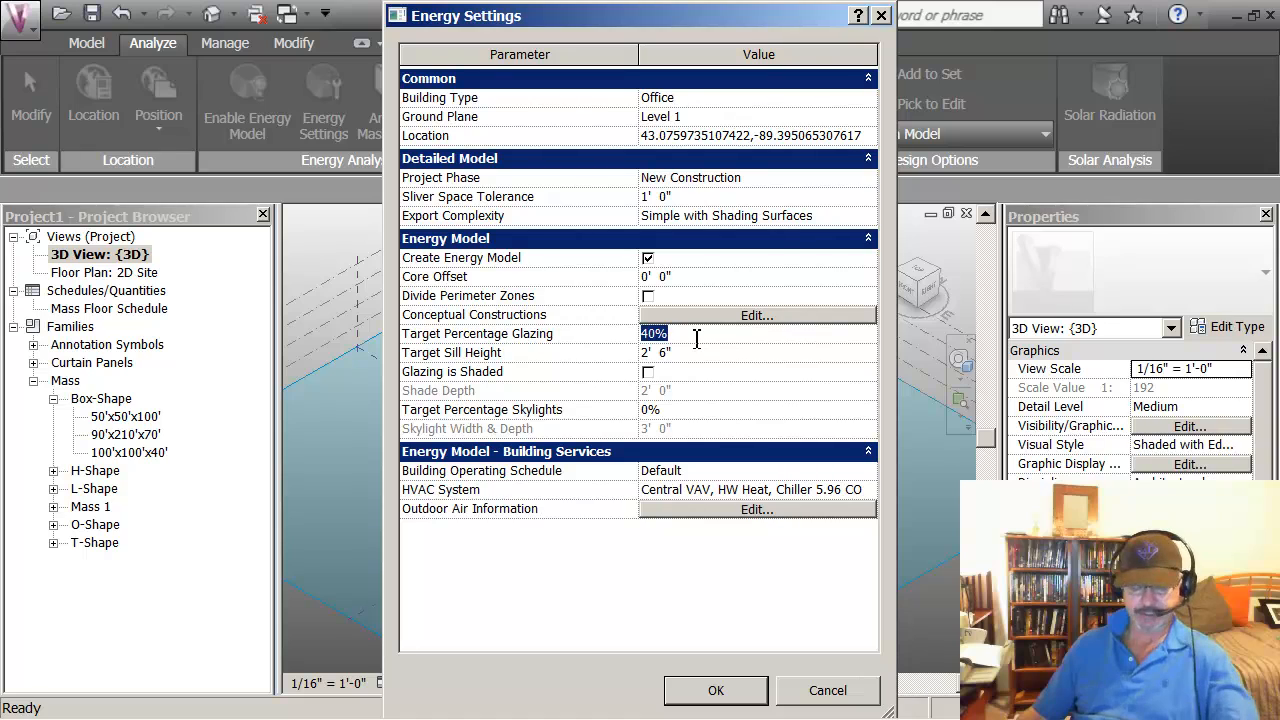
text(56)
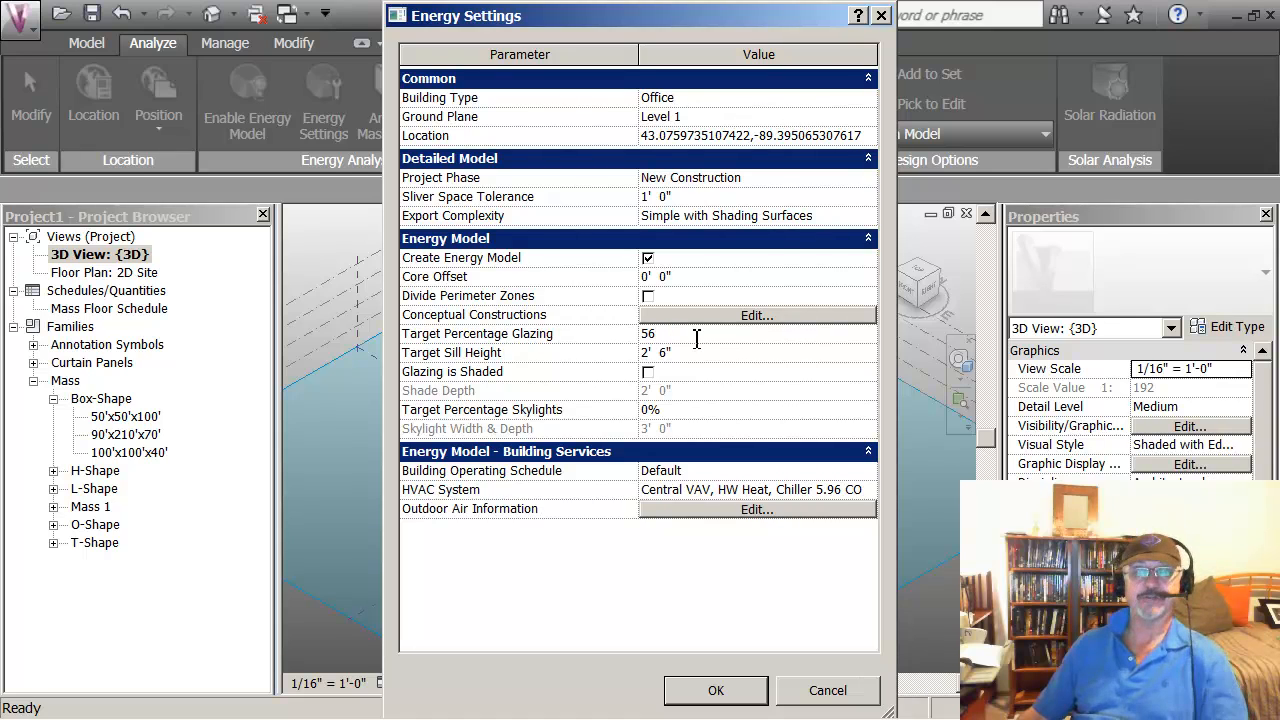
click(700, 352)
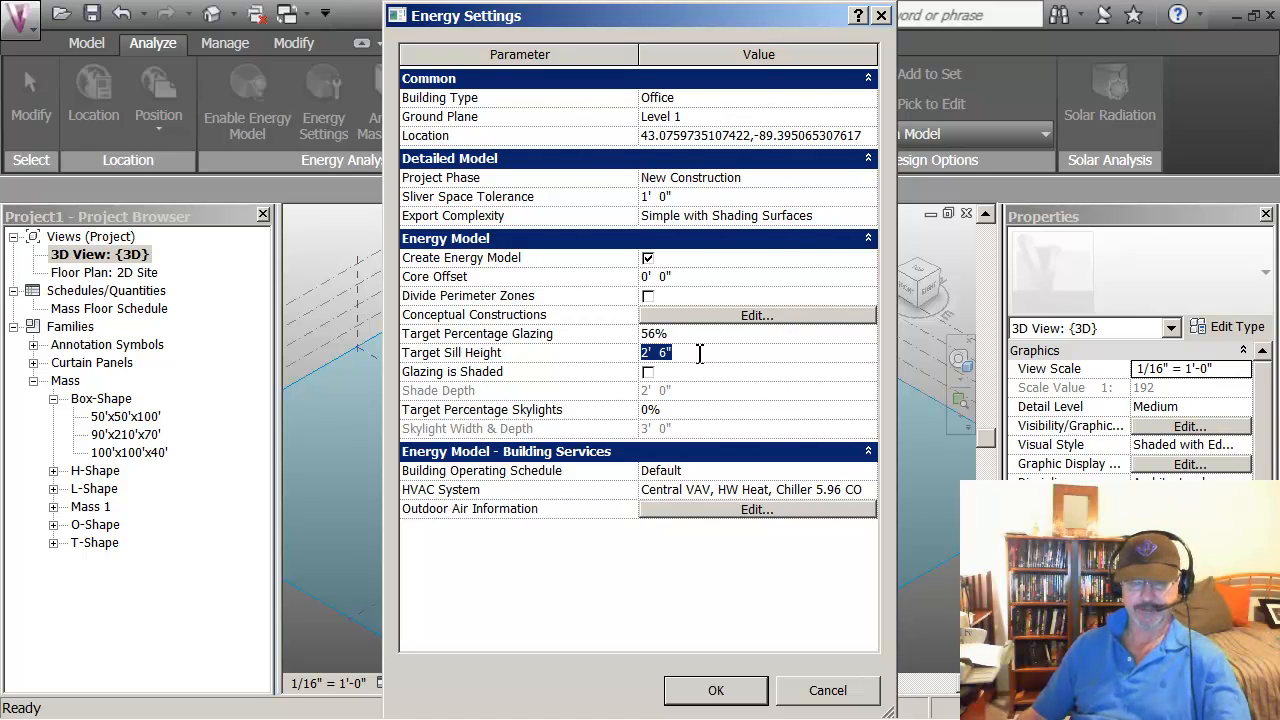
text(3)
click(701, 371)
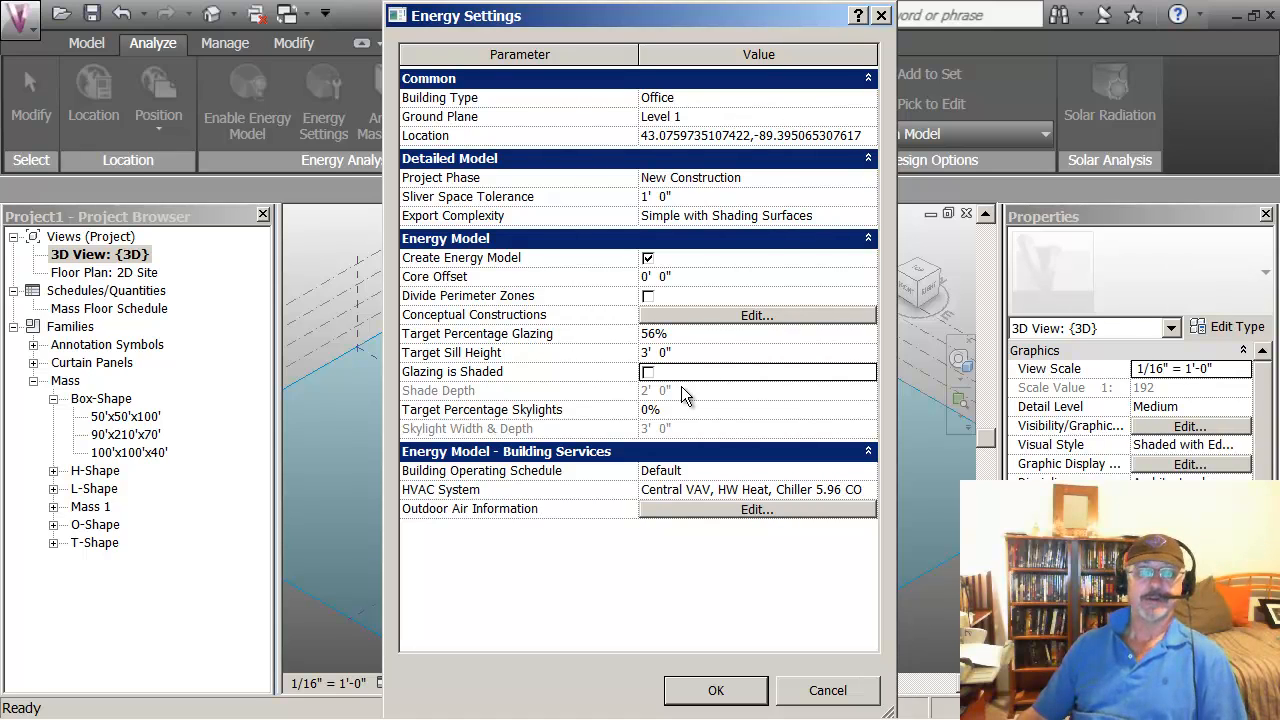
click(647, 373)
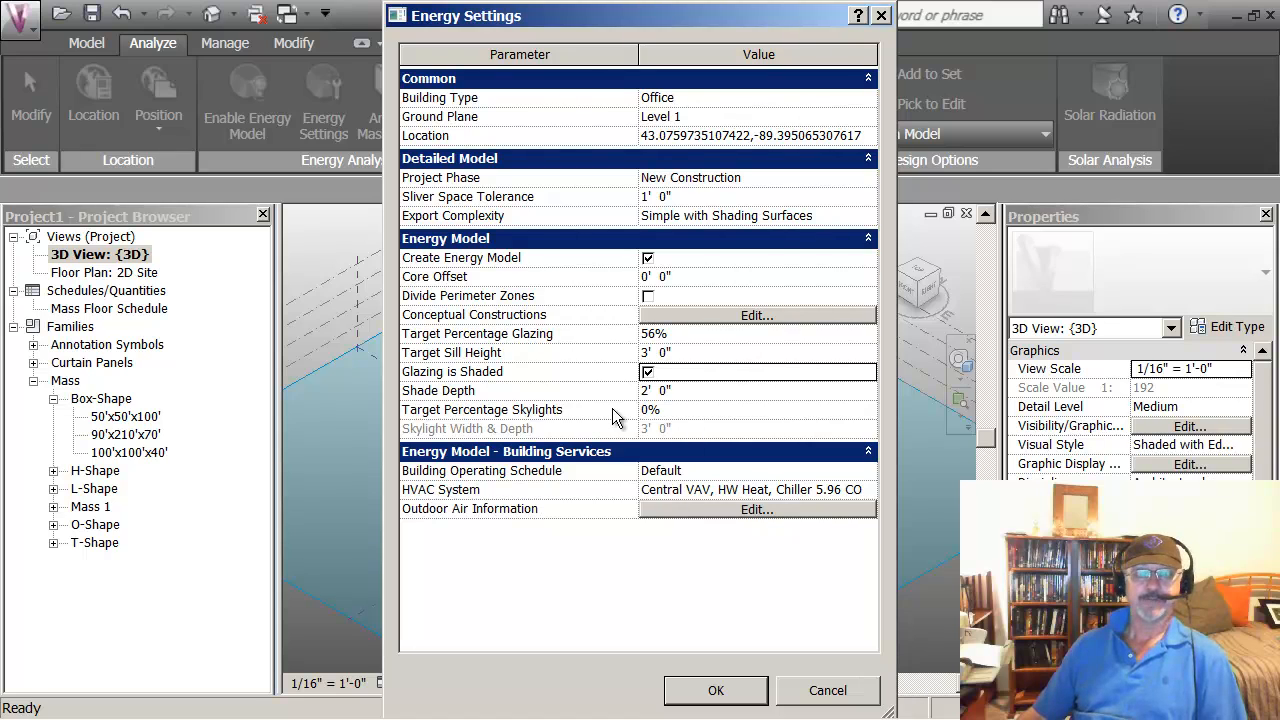
Step: Set target percentage skylights to 5%, keep the Central VAV, HW Heat HVAC system, and apply the energy settings
click(682, 412)
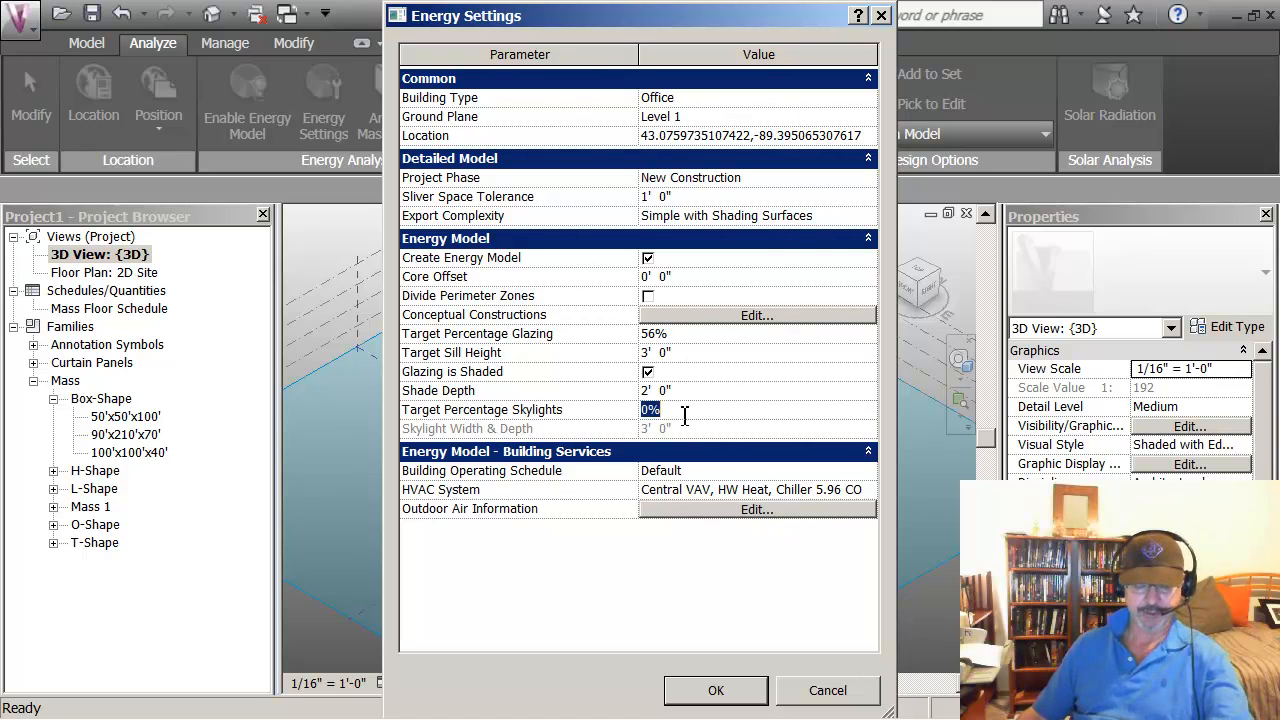
text(5)
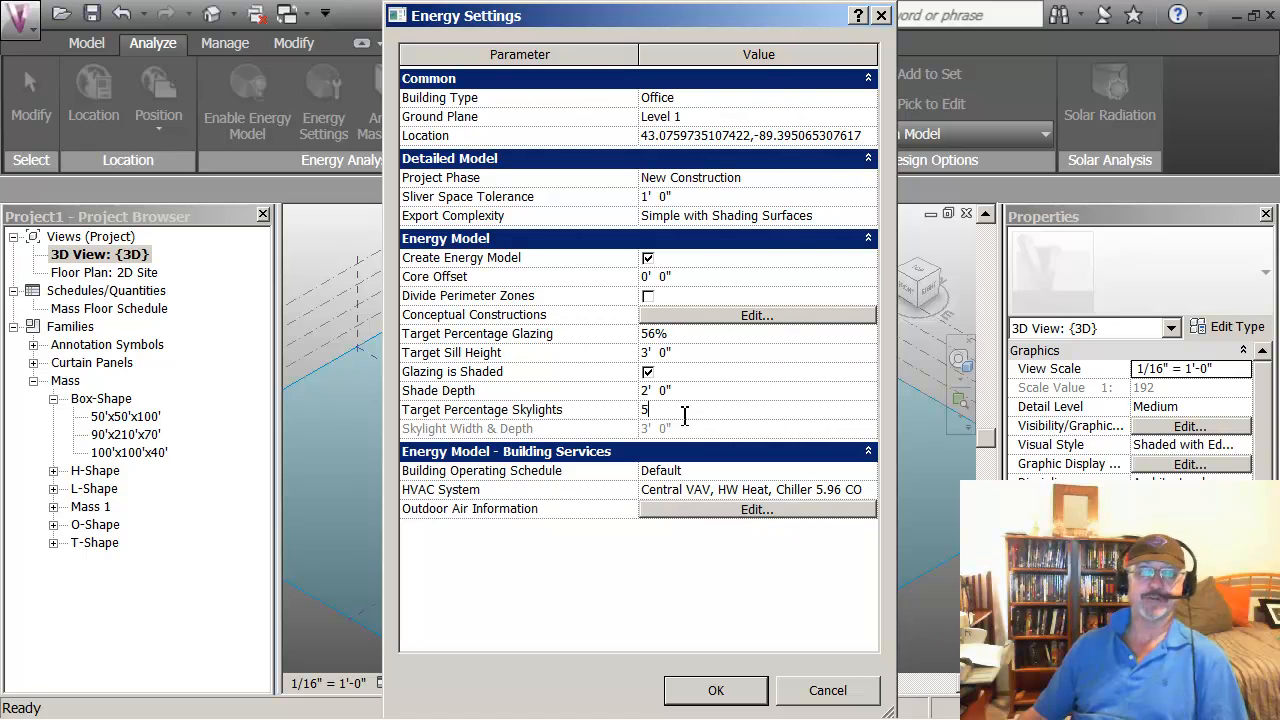
click(862, 489)
click(868, 489)
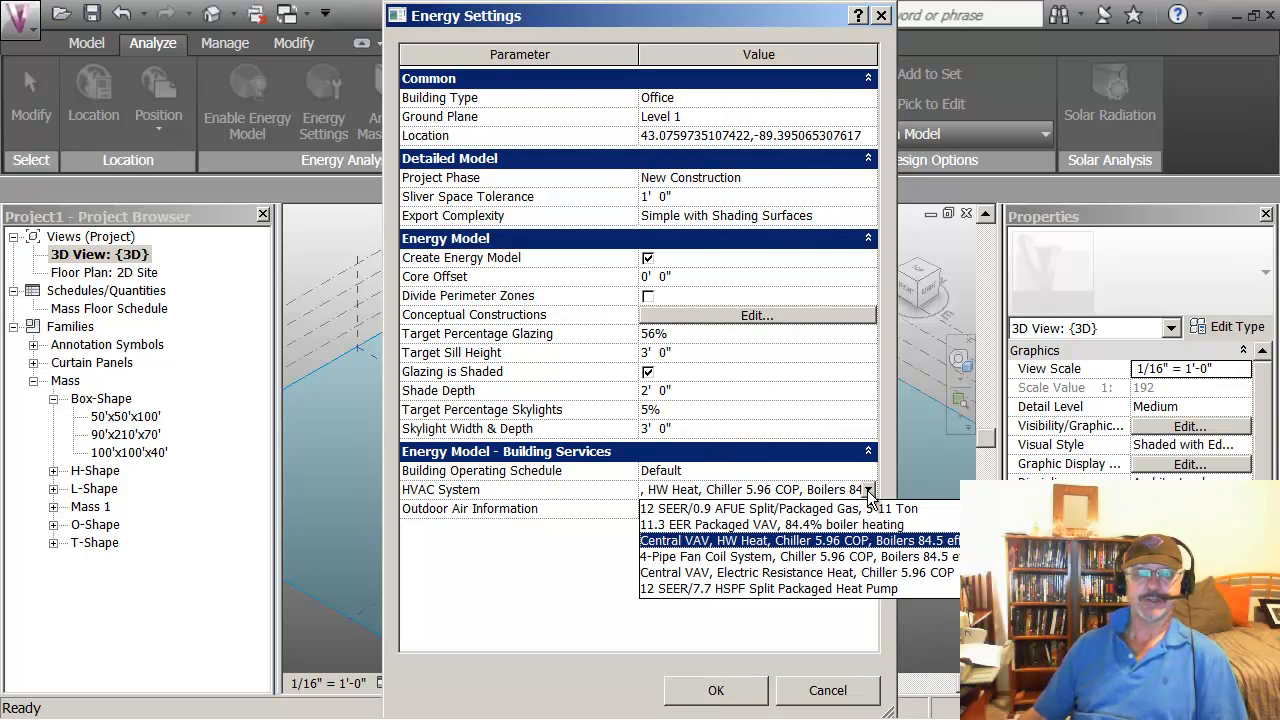
click(868, 490)
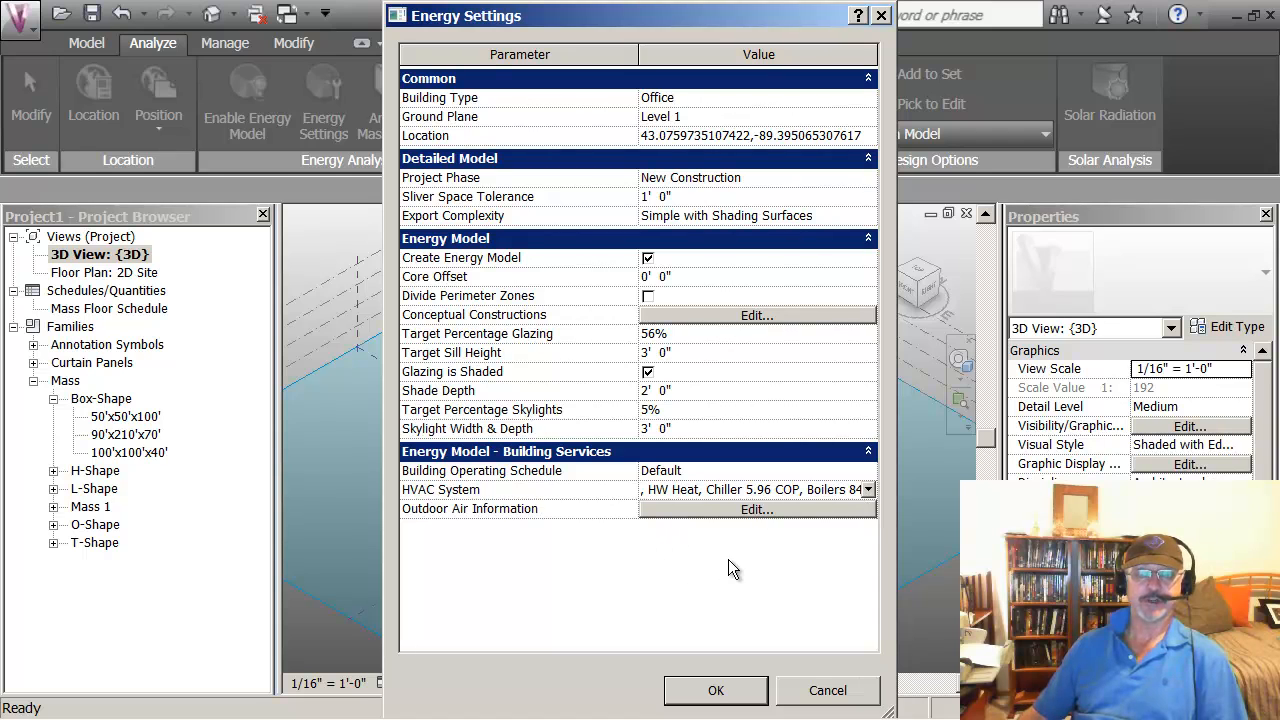
click(726, 692)
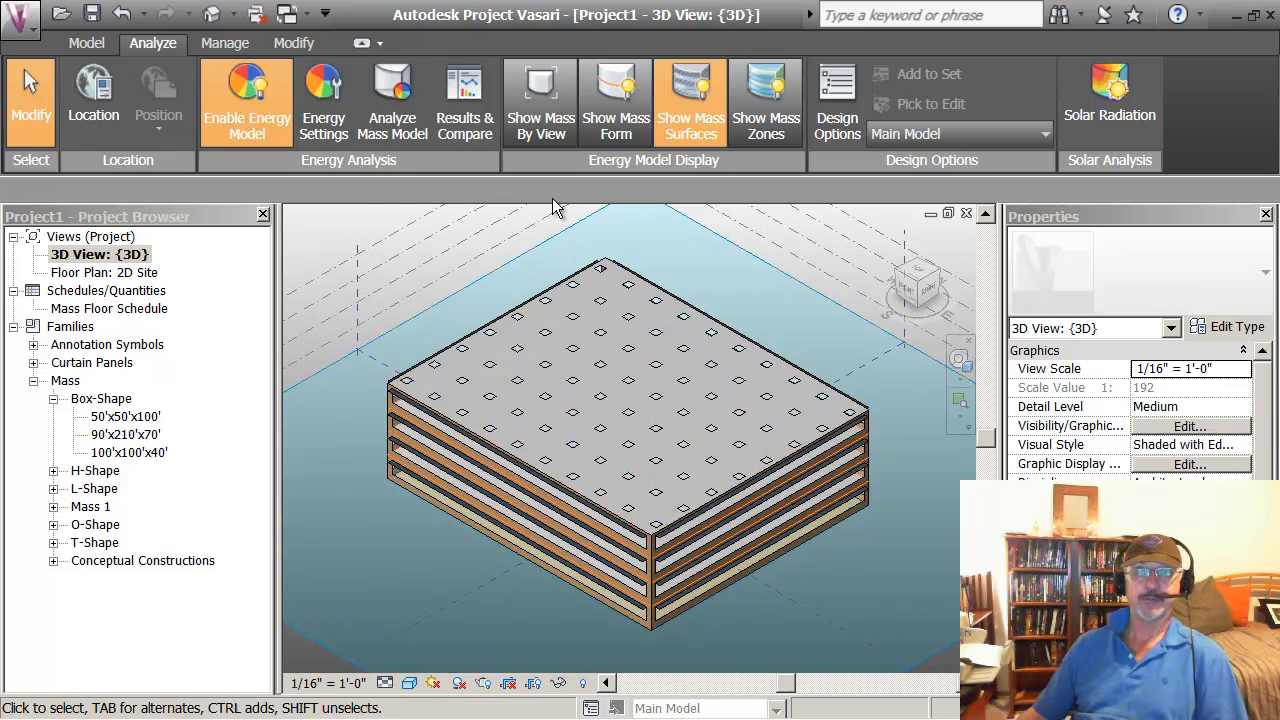
Step: Compare the mass form, mass surfaces and mass zones displays of the building, finishing with mass surfaces shown
click(616, 118)
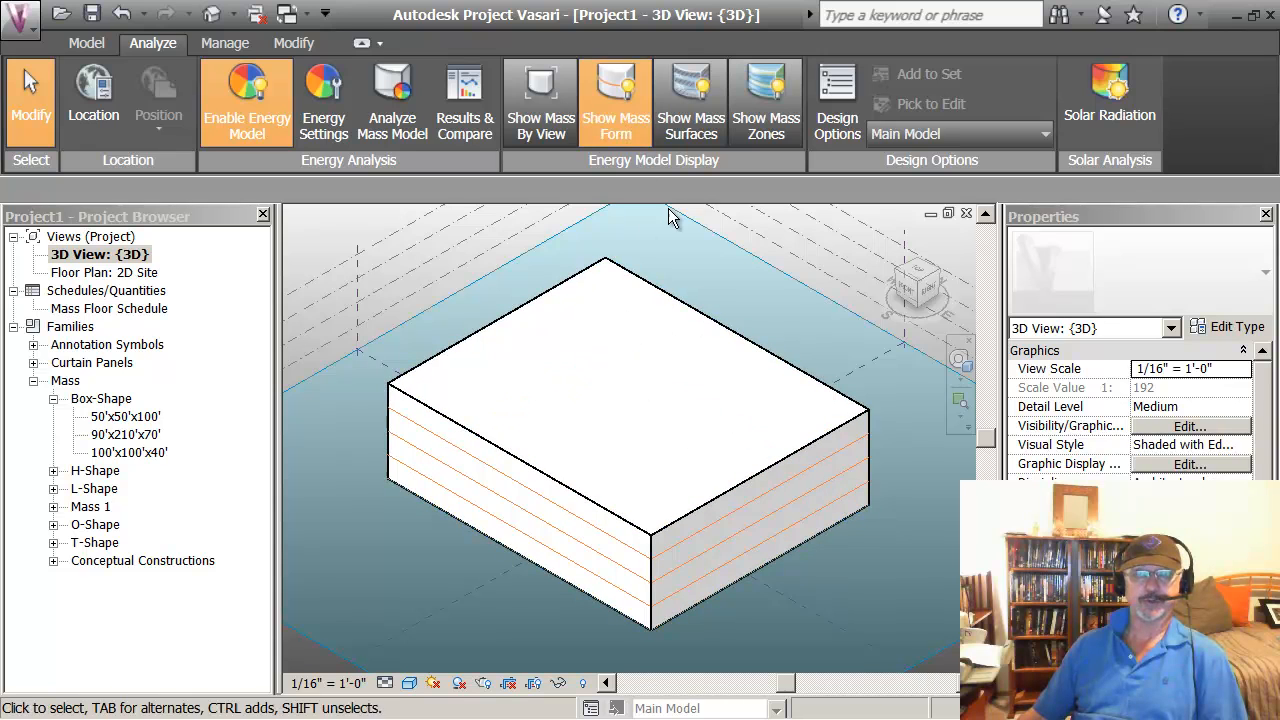
click(686, 120)
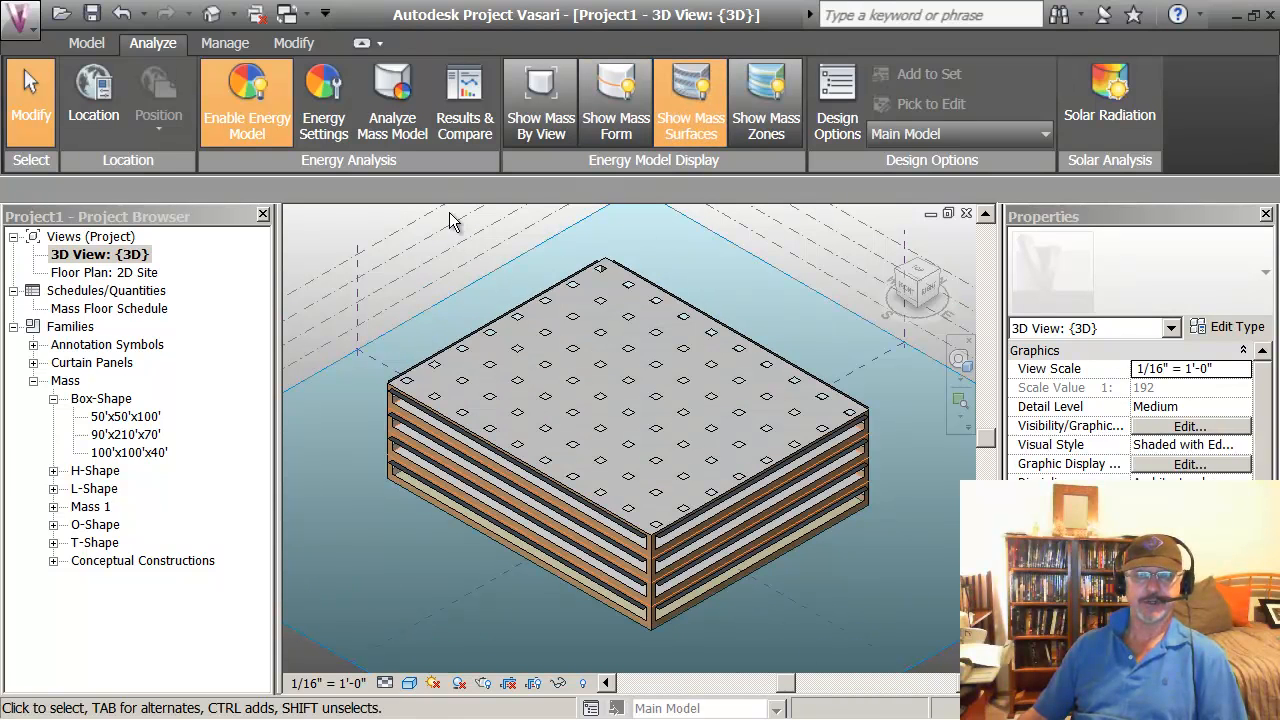
click(743, 128)
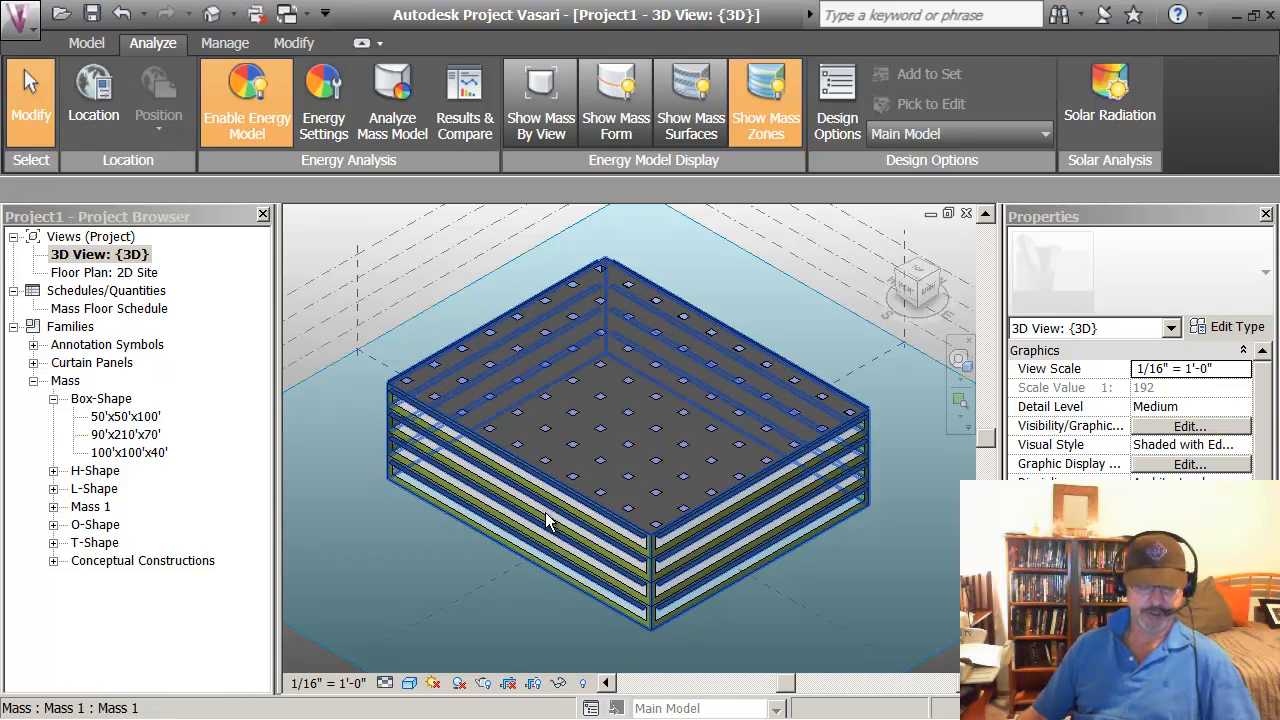
shift+middle_drag(543, 521, 400, 467)
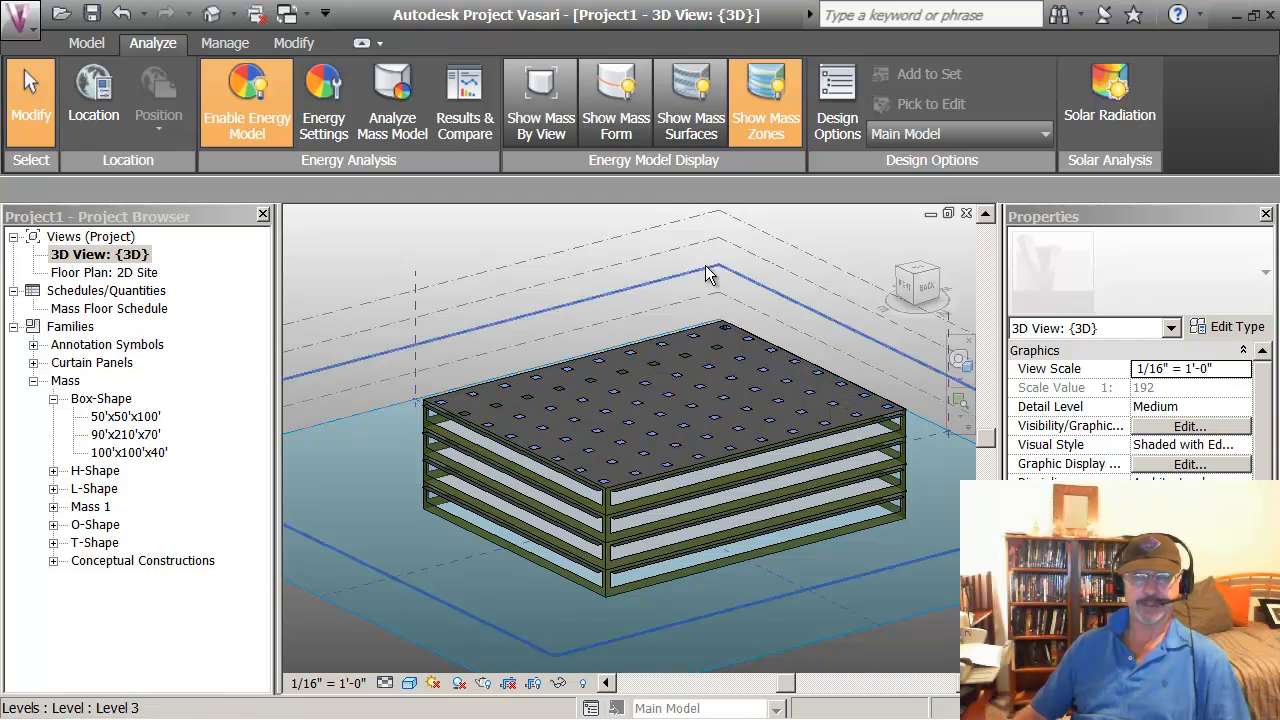
click(691, 126)
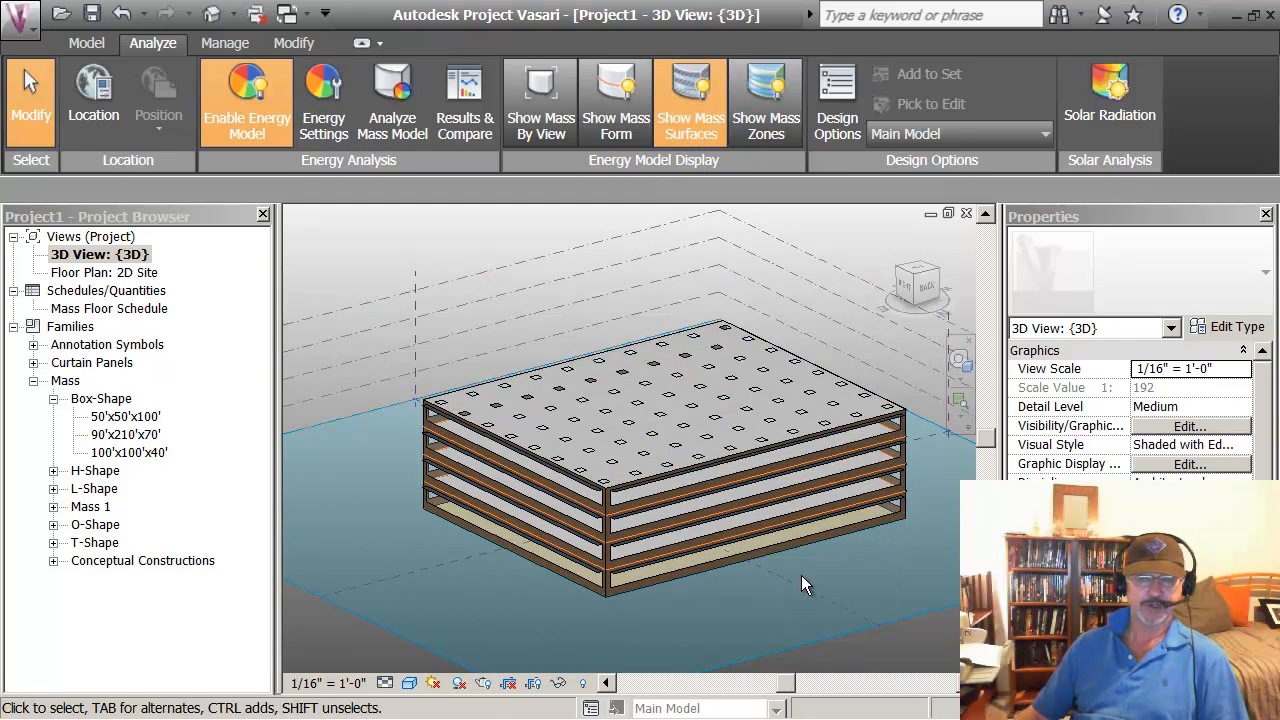
mouse_move(801, 575)
middle_down()
mouse_move(766, 631)
mouse_move(753, 528)
middle_up()
scroll(750, 518, up, 1)
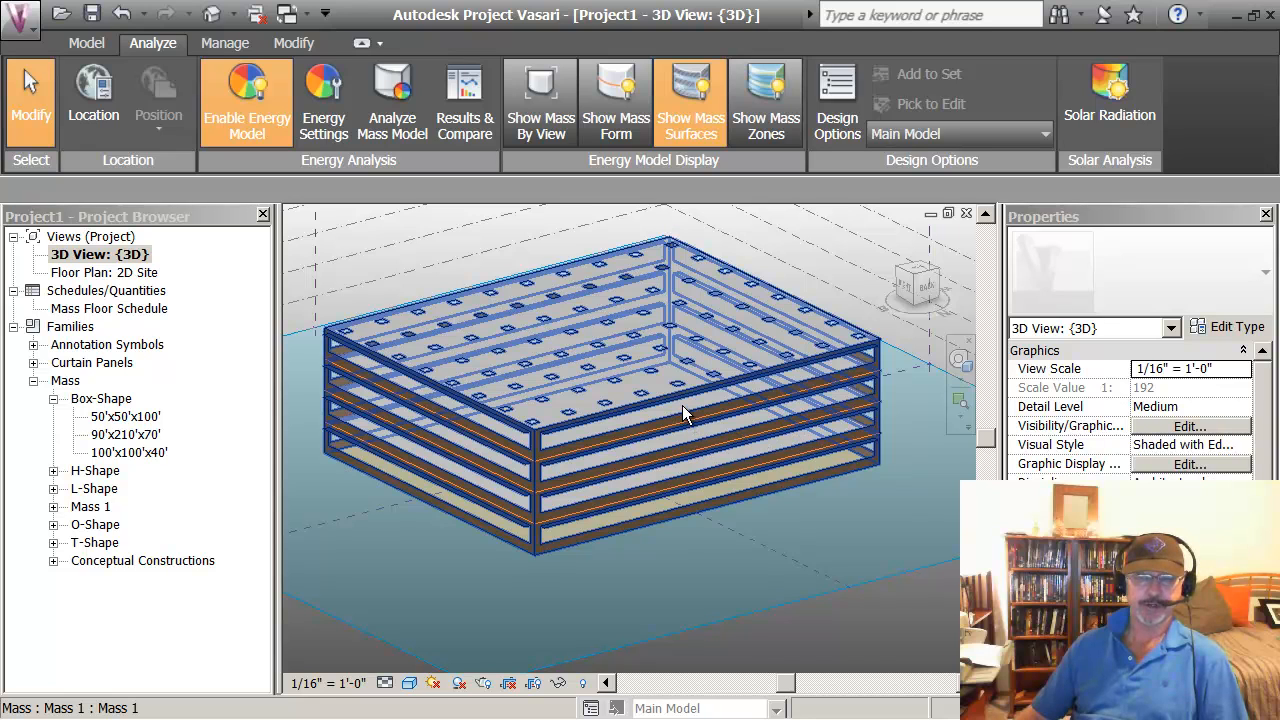
Step: Select the building's back exterior wall face and widen the Properties palette to show its Energy Model parameters
scroll(686, 410, up, 1)
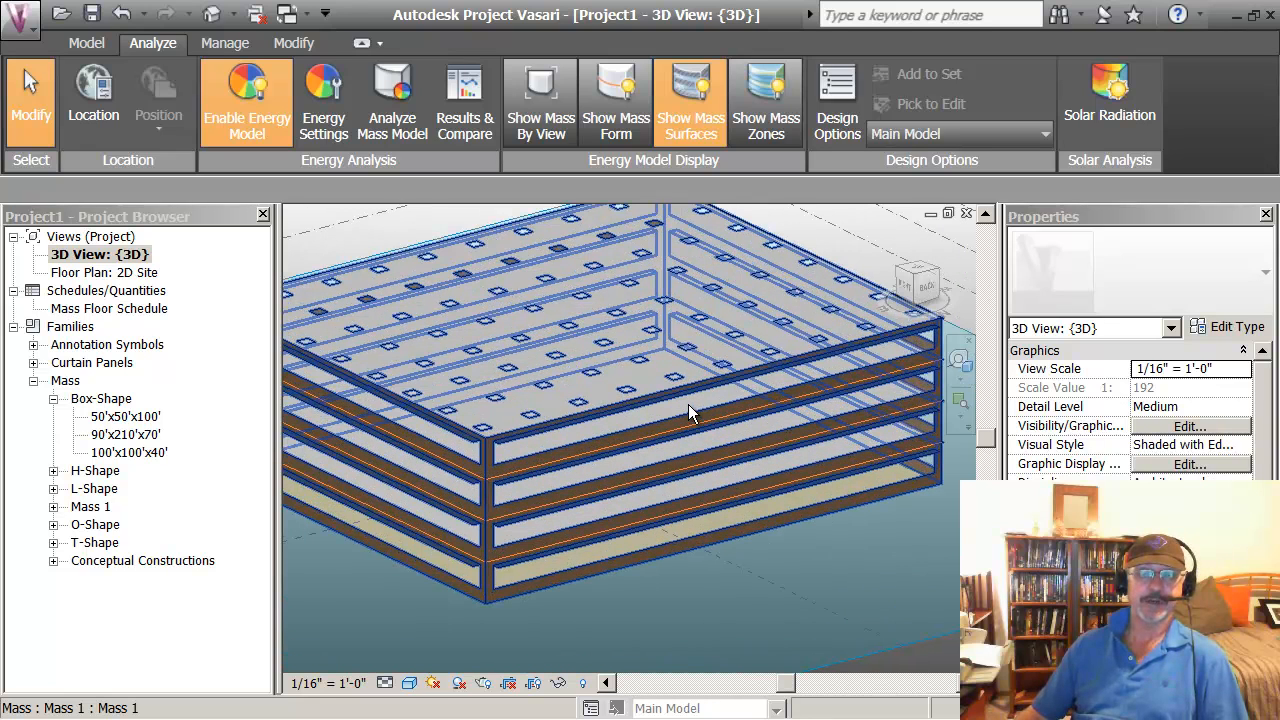
key(Tab)
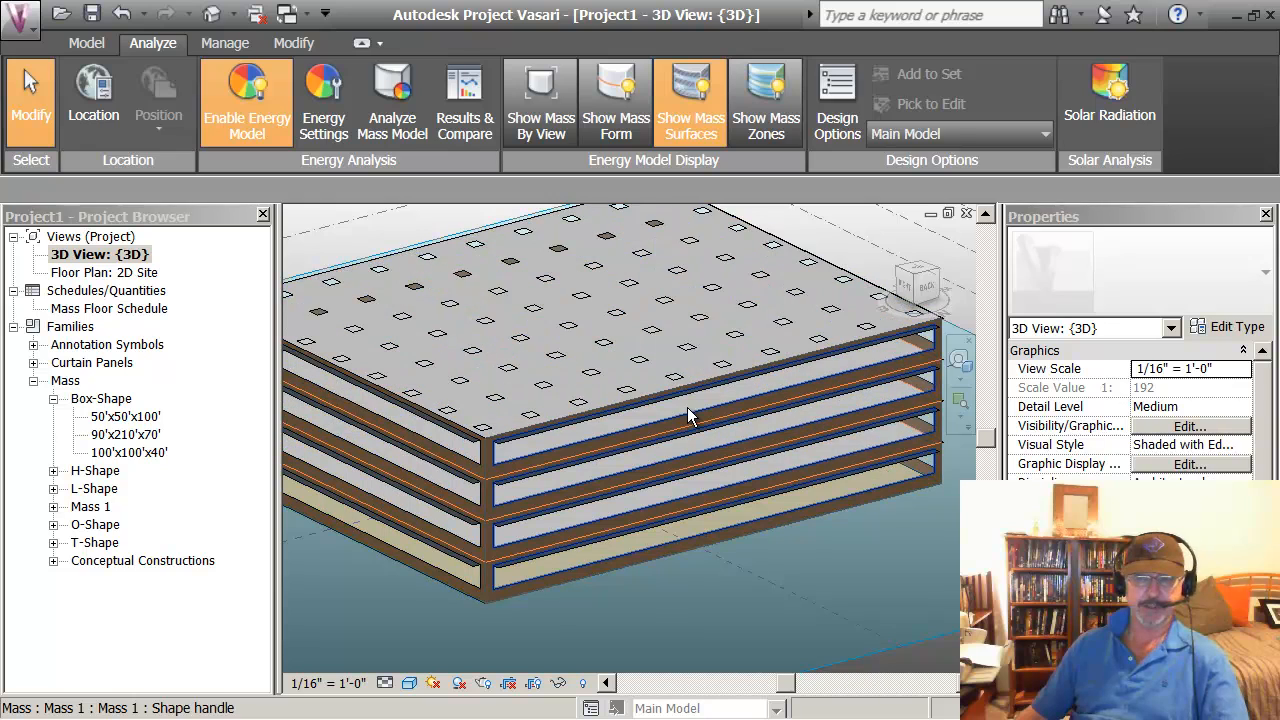
click(626, 438)
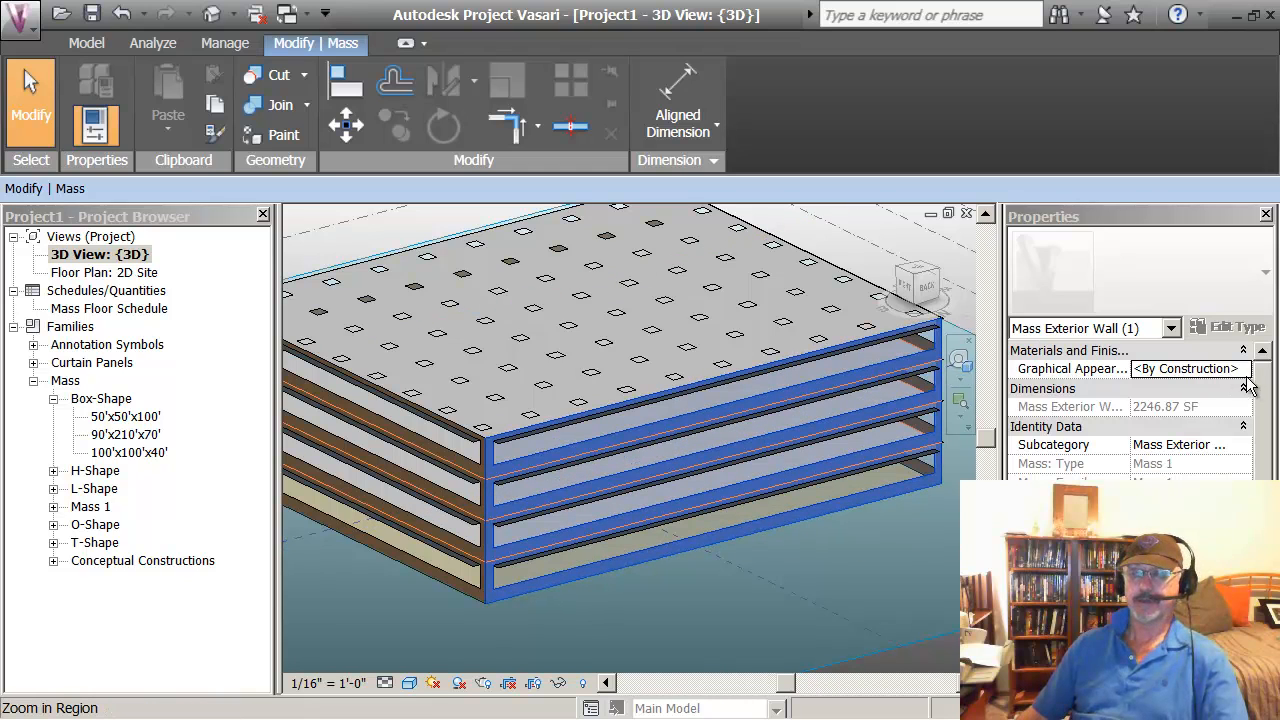
drag(1267, 390, 1270, 500)
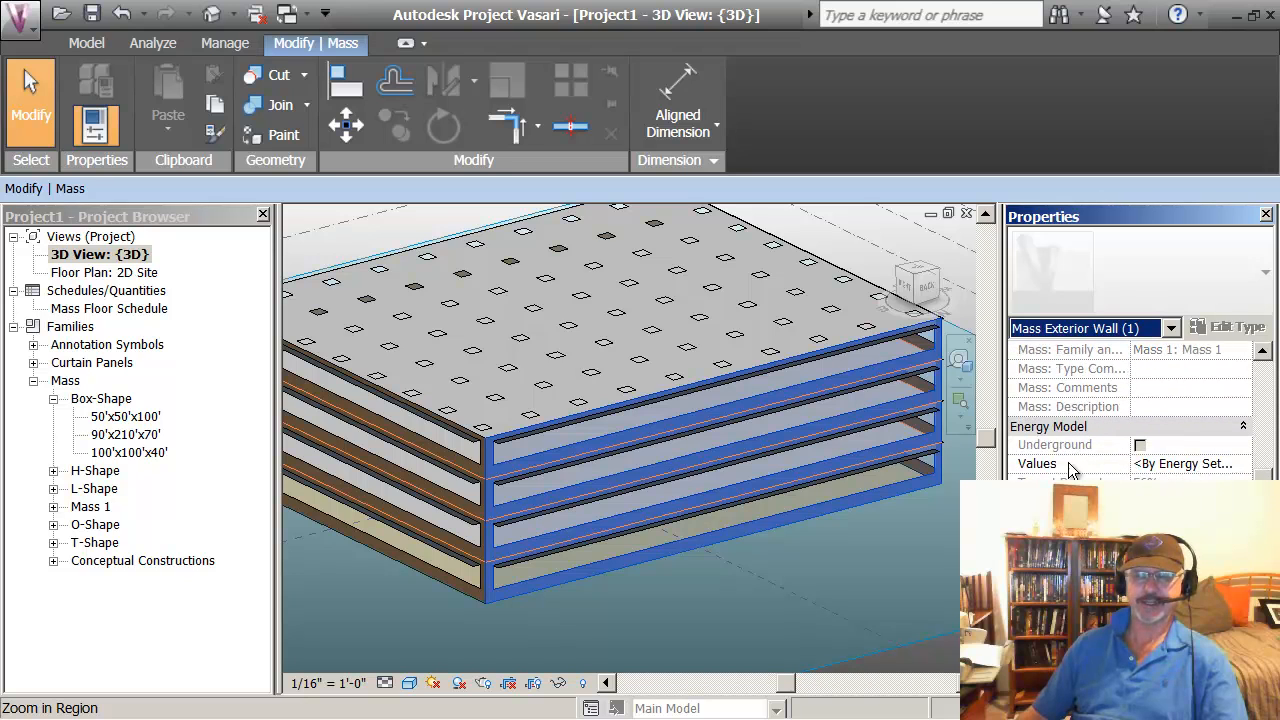
drag(1002, 458, 898, 458)
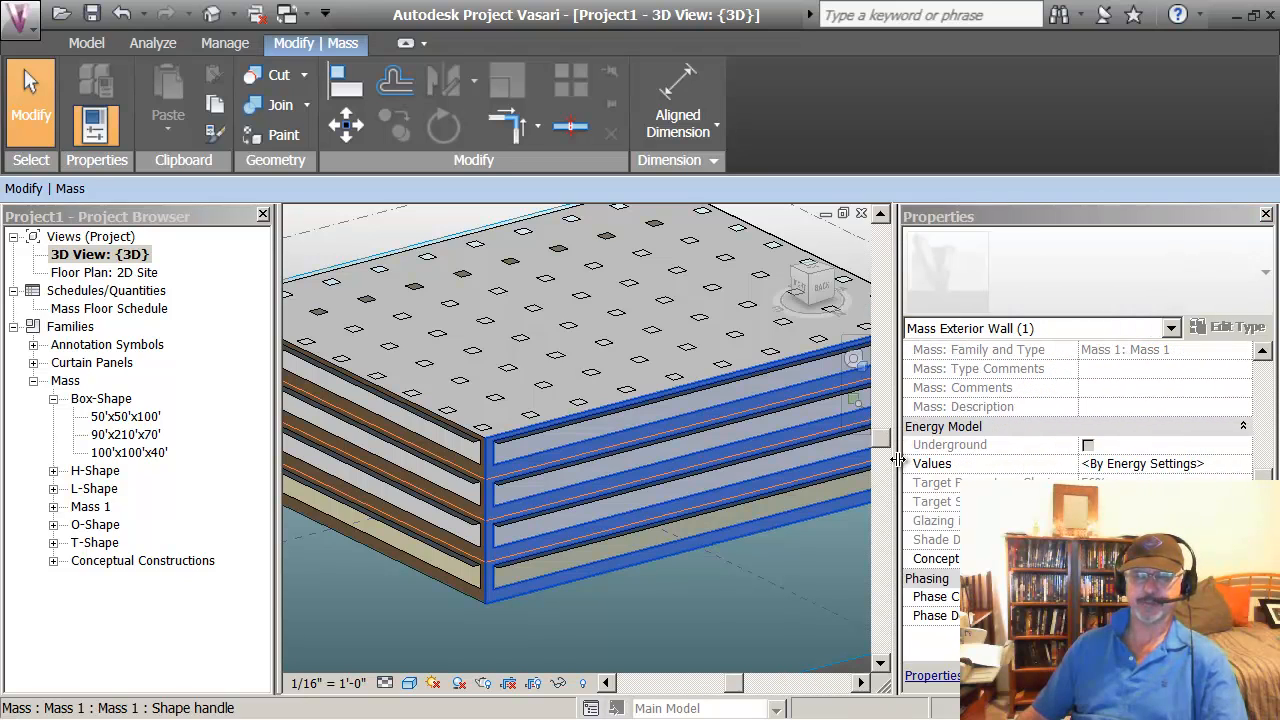
Step: Set the back wall's energy Values to <By Surface> and its target percentage glazing to 5%
click(1120, 464)
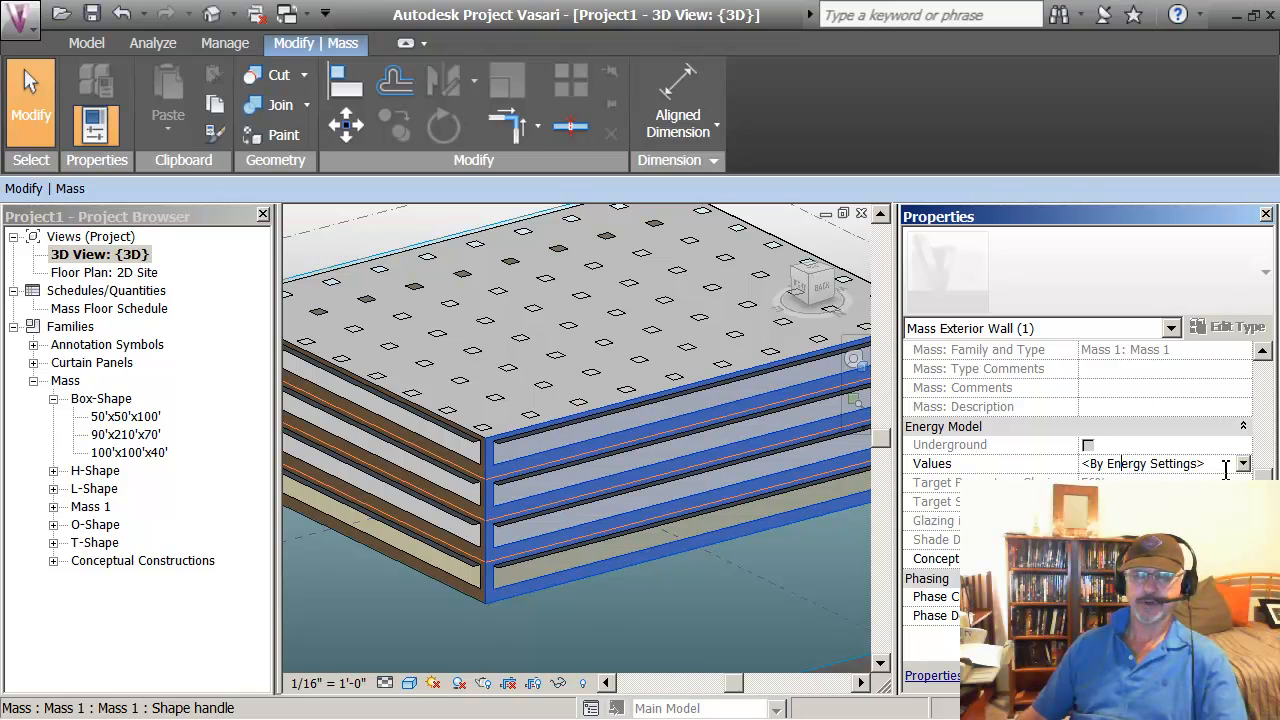
click(1243, 465)
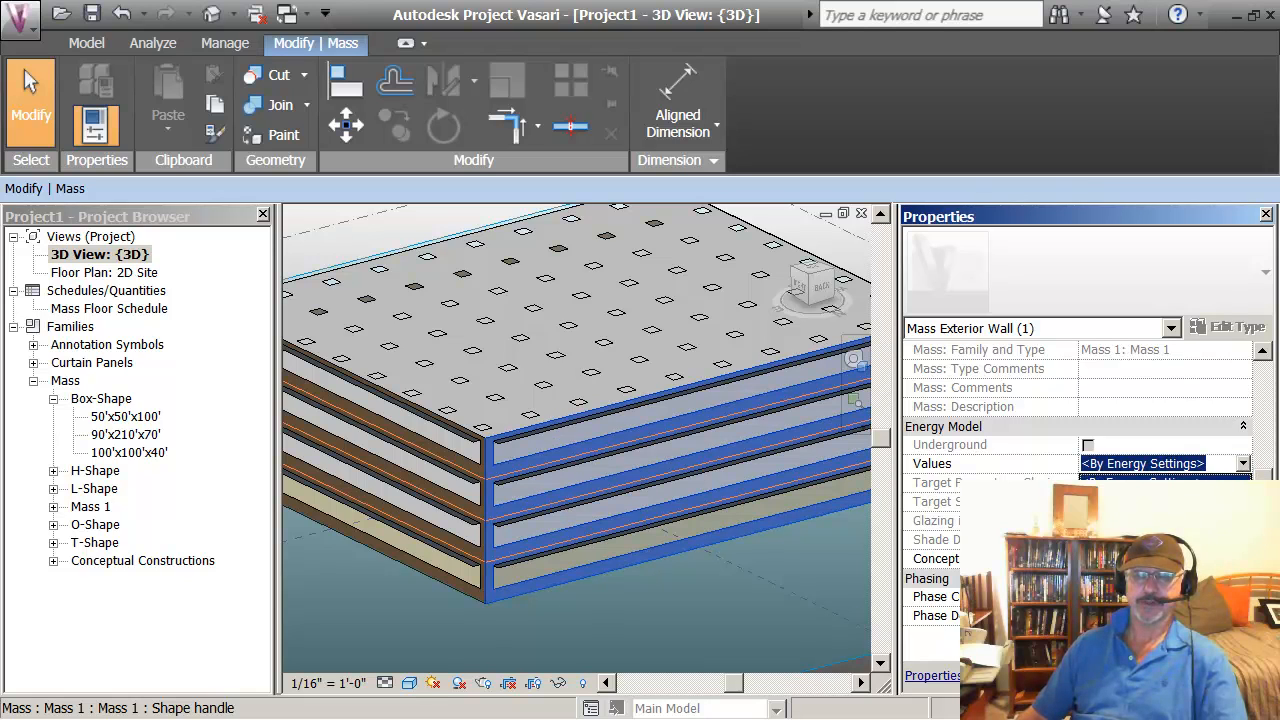
click(1125, 497)
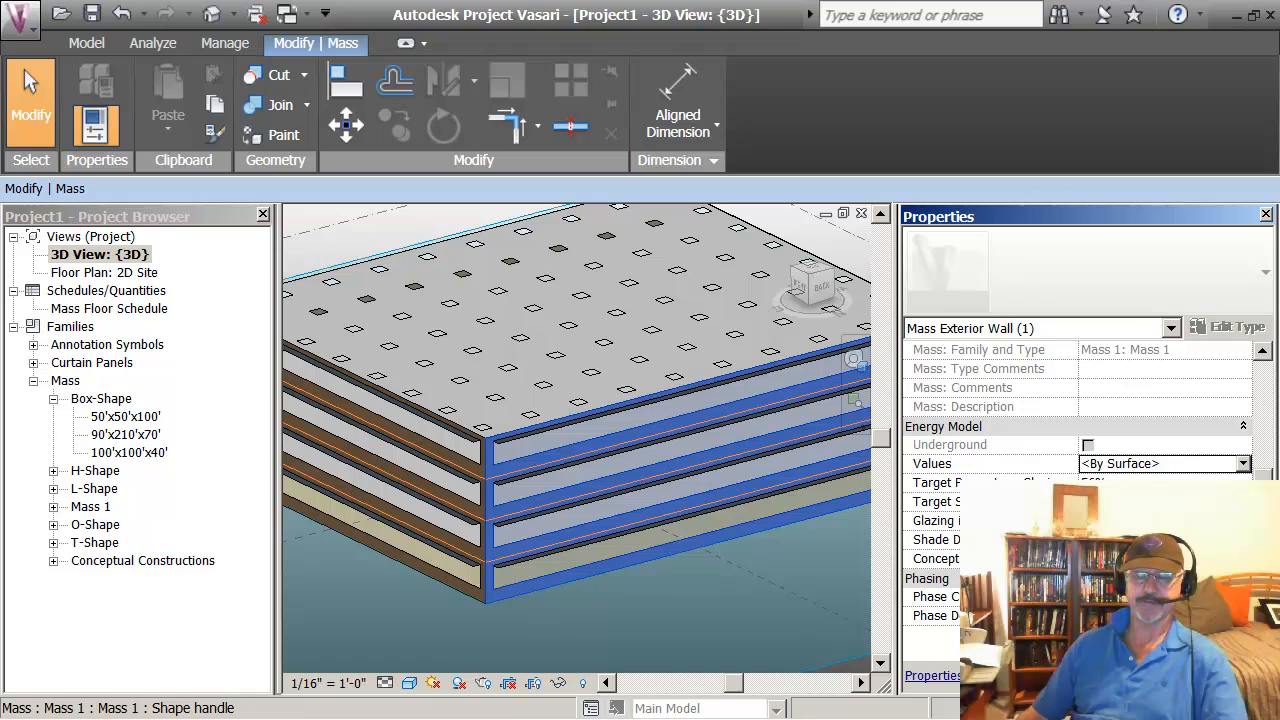
click(1120, 483)
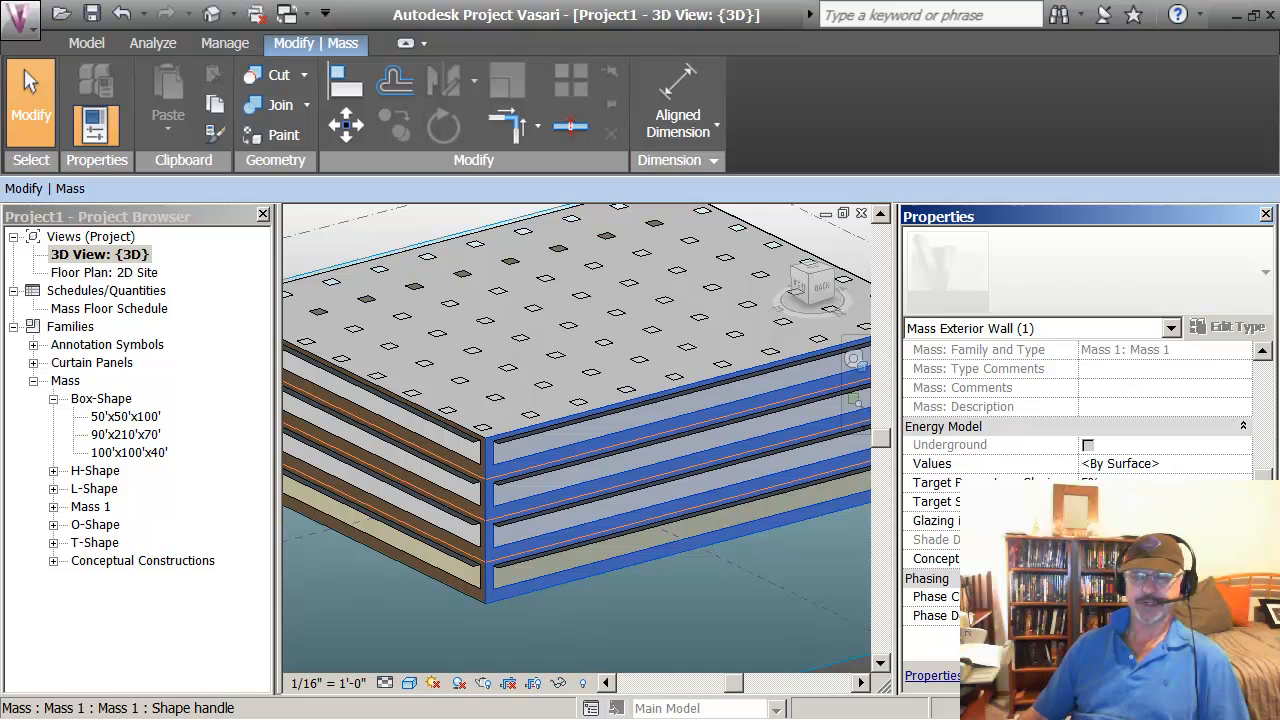
click(1228, 676)
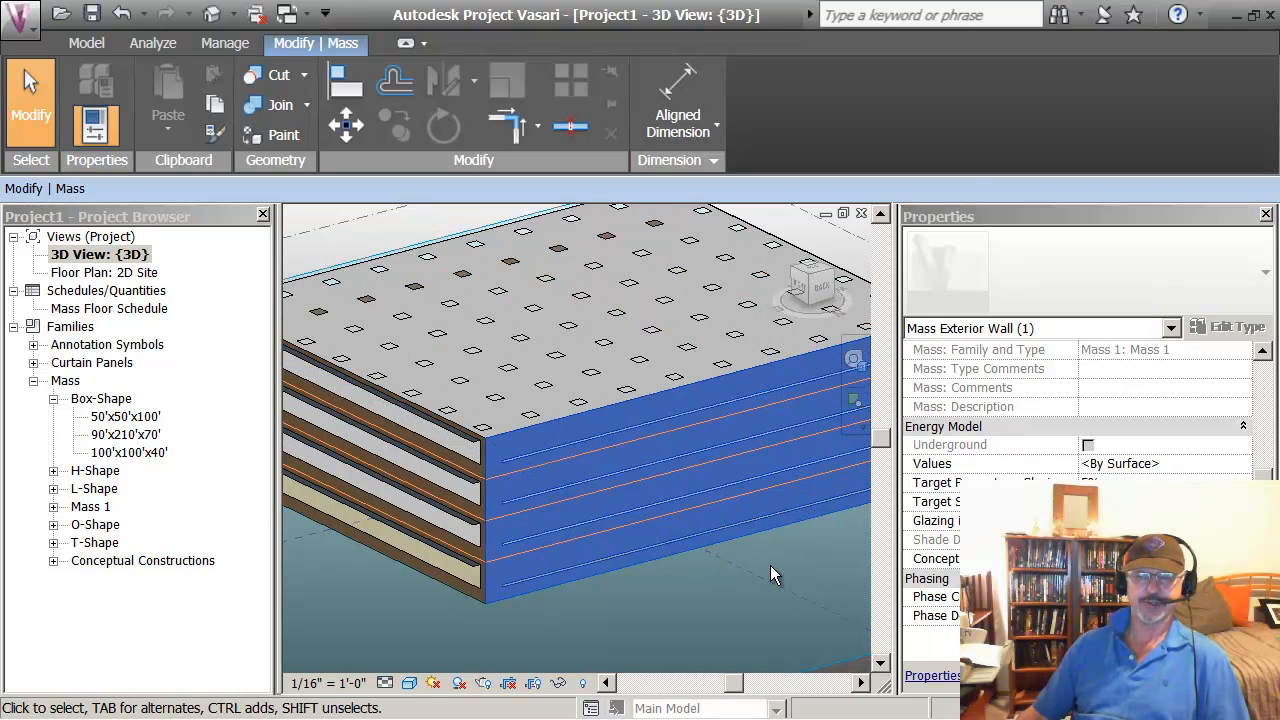
Step: Close the Properties palette and return the 3D view to its home orientation, with the building filling the view
scroll(770, 565, down, 1)
scroll(770, 564, down, 2)
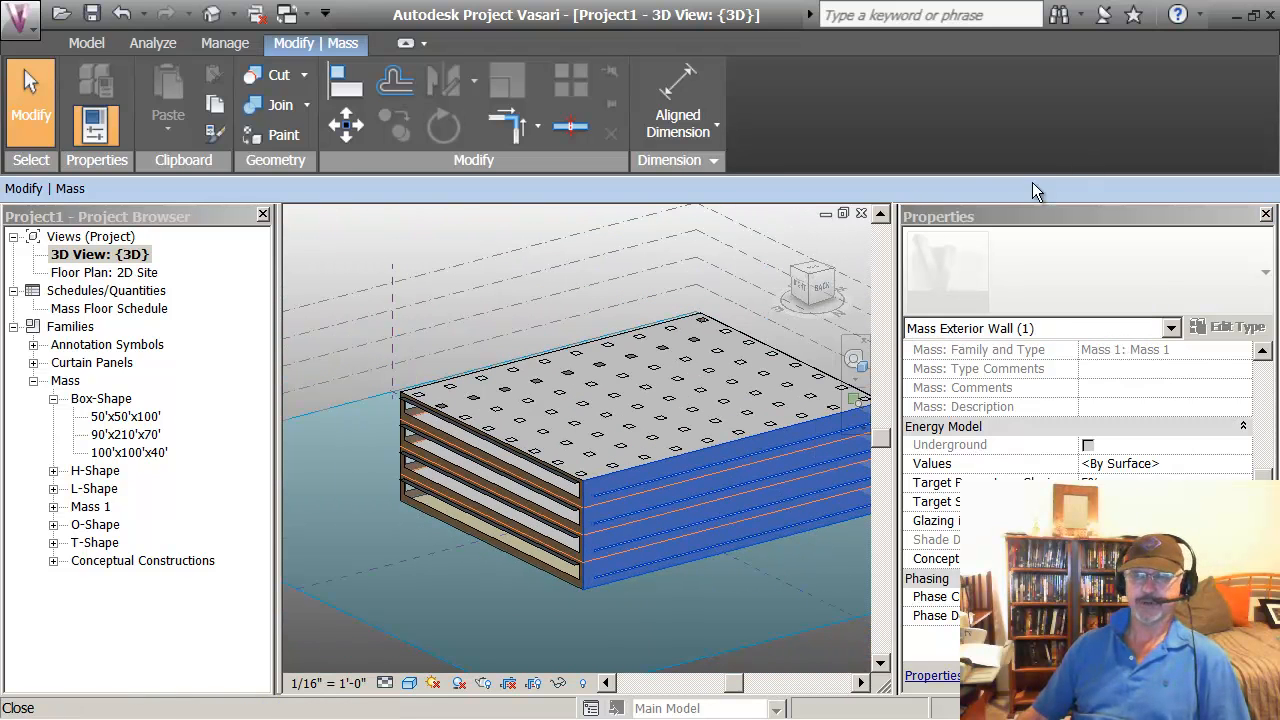
click(1266, 214)
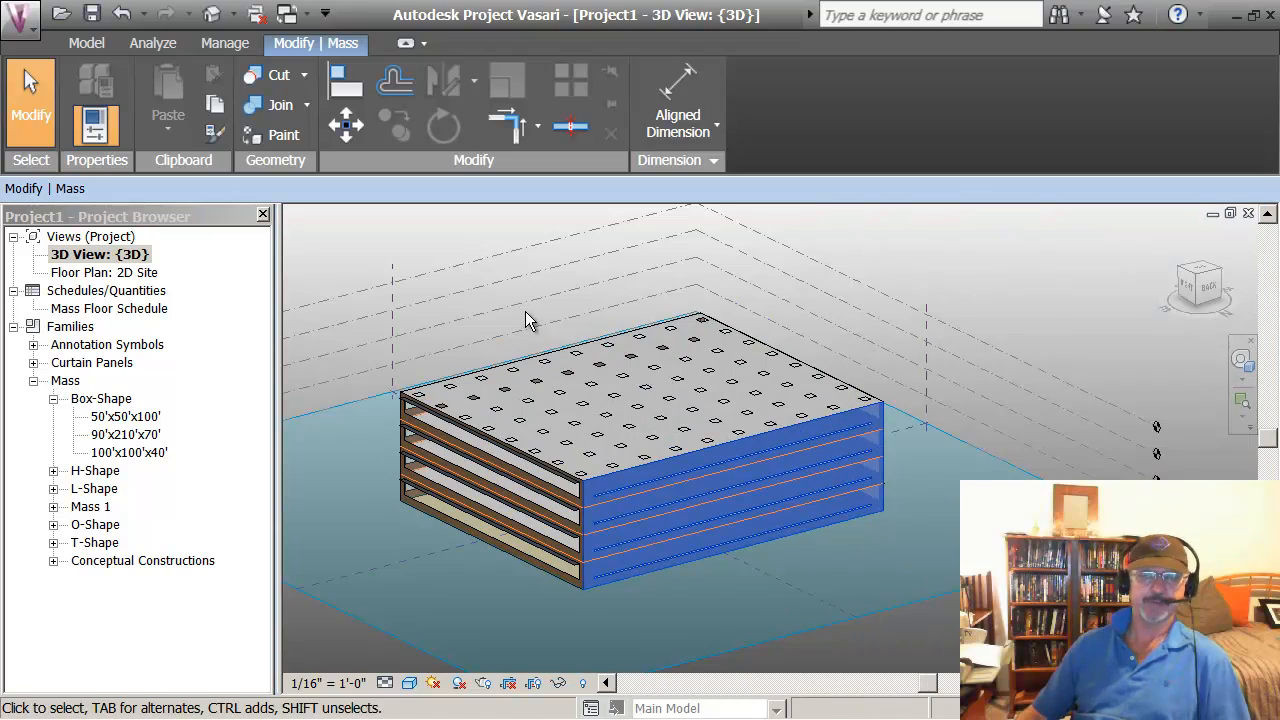
click(1170, 235)
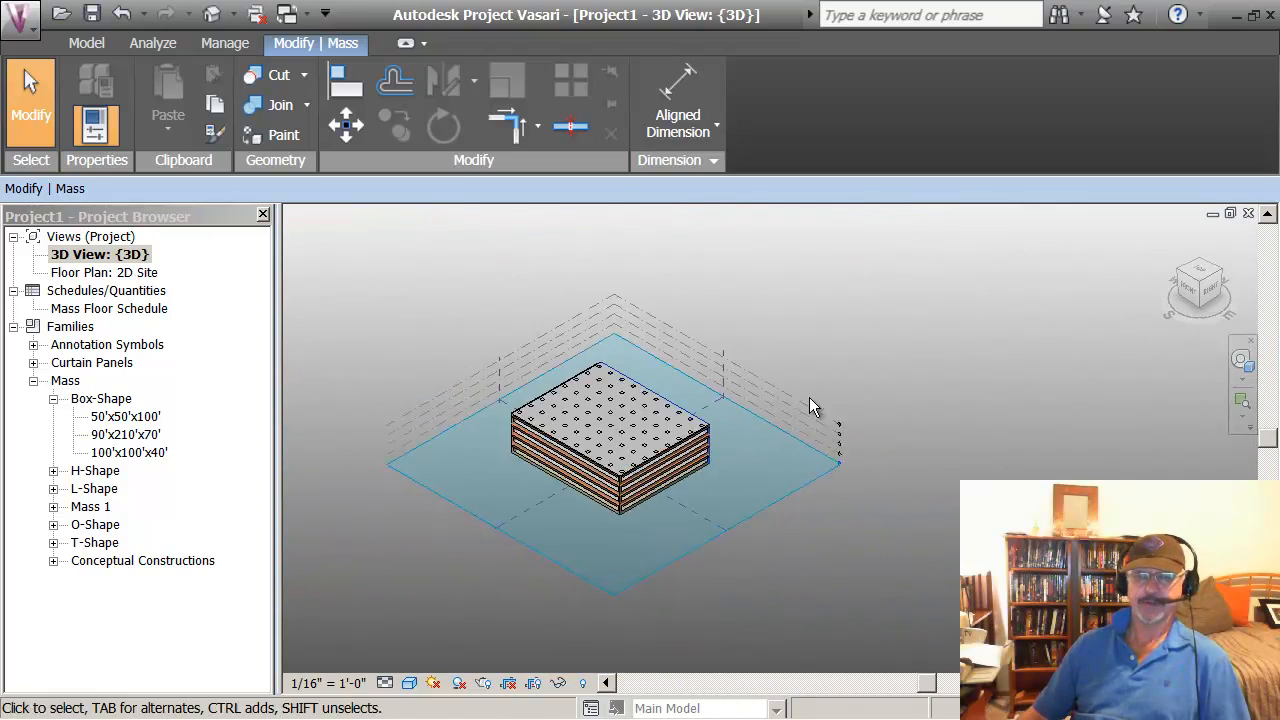
scroll(741, 461, up, 2)
middle_drag(788, 422, 675, 430)
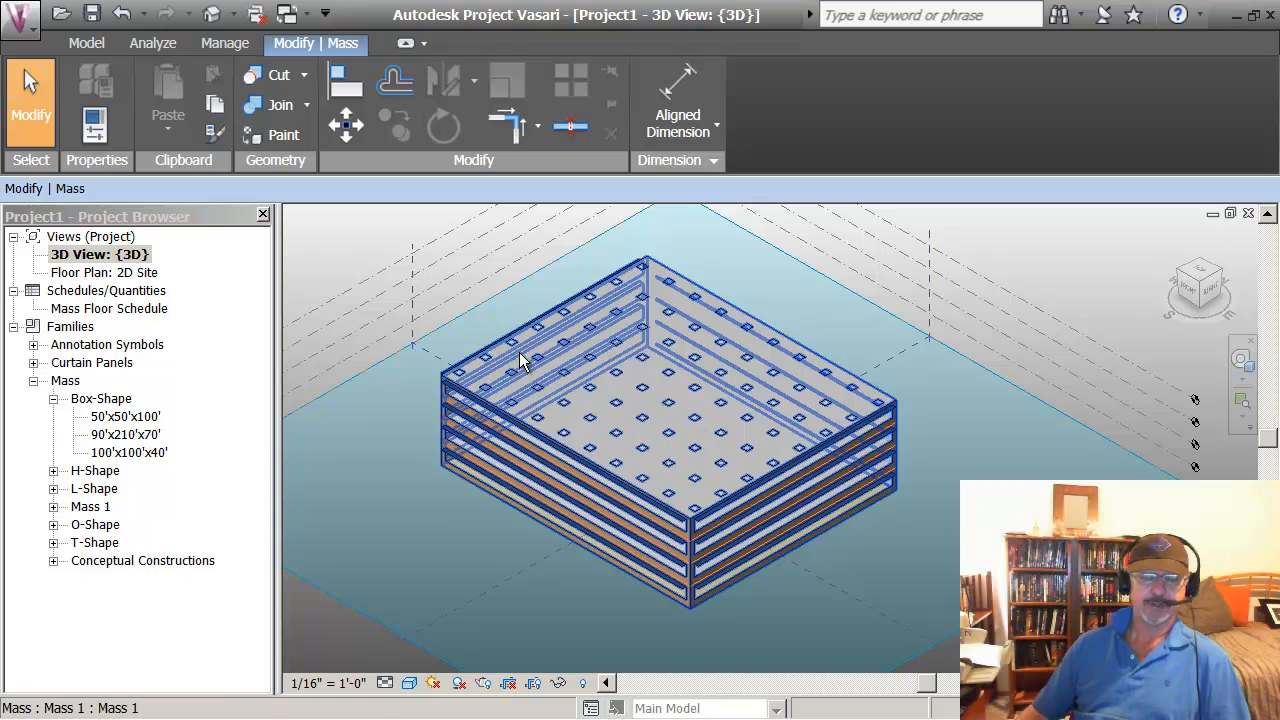
Step: Start the mass model analysis and sign in to Autodesk with the account's user ID and password
click(150, 43)
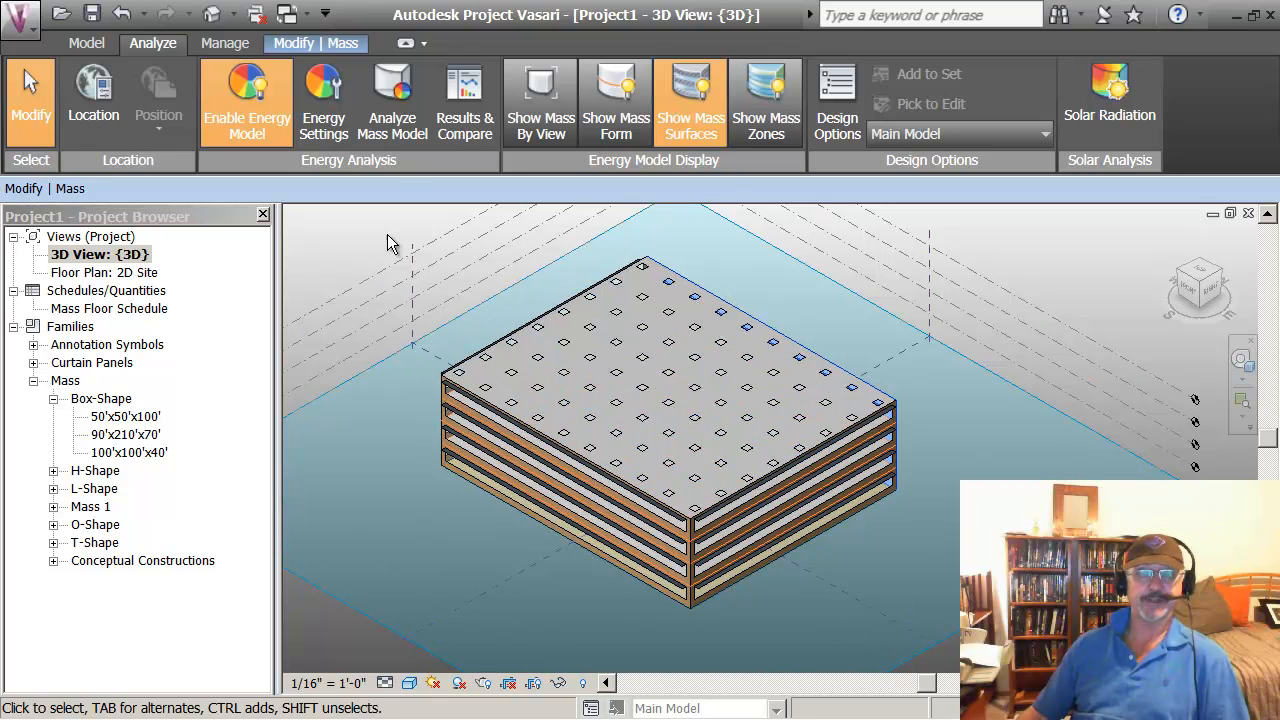
click(380, 117)
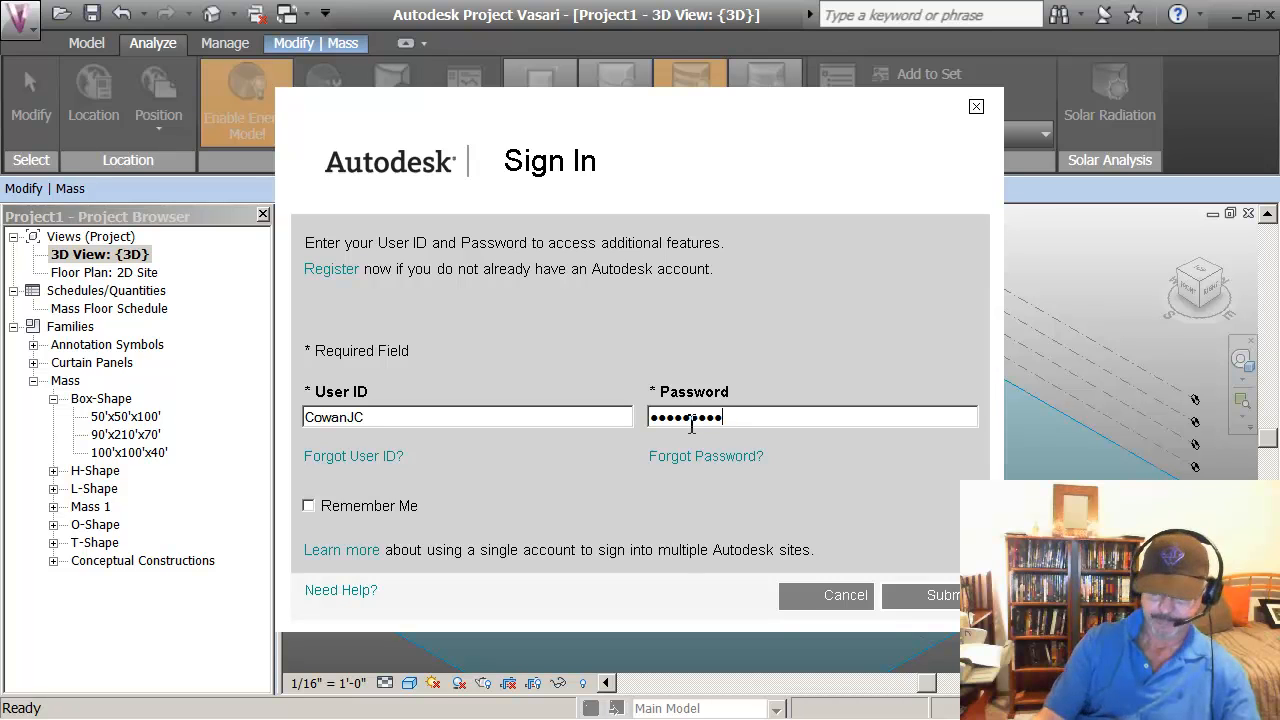
key(Return)
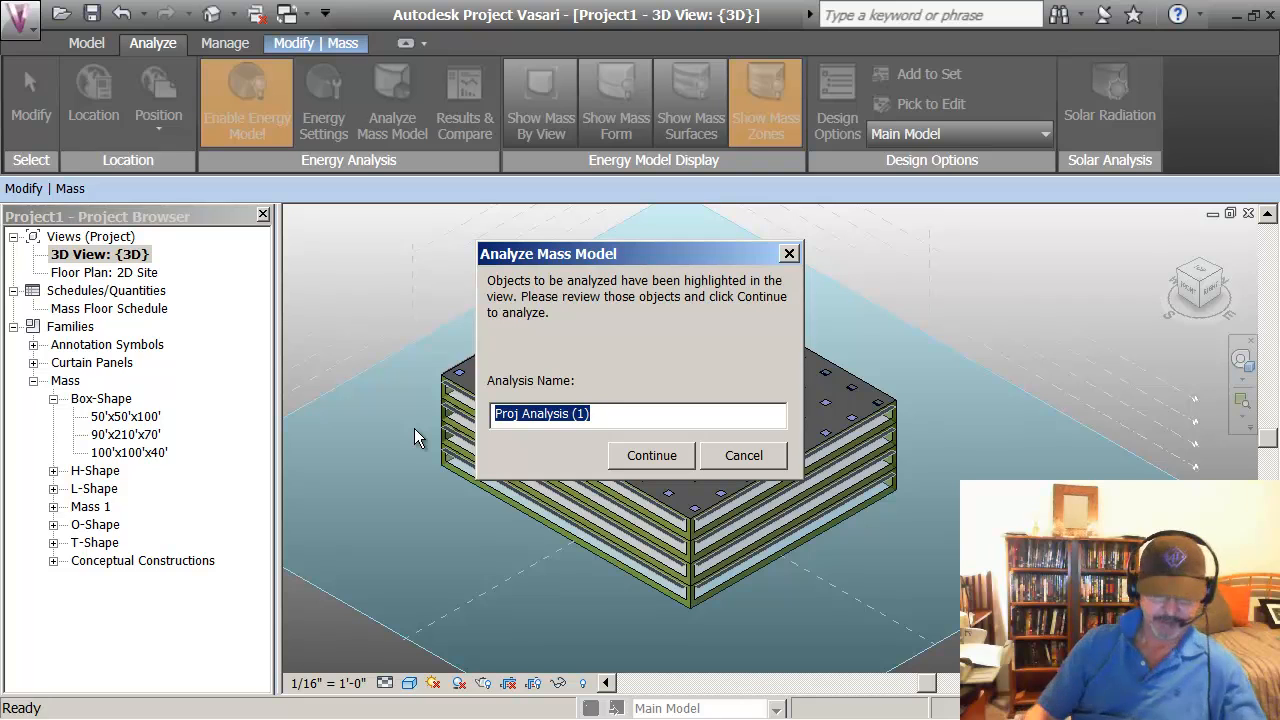
Step: Name the analysis Baseline and continue with the mass model analysis
text(Base)
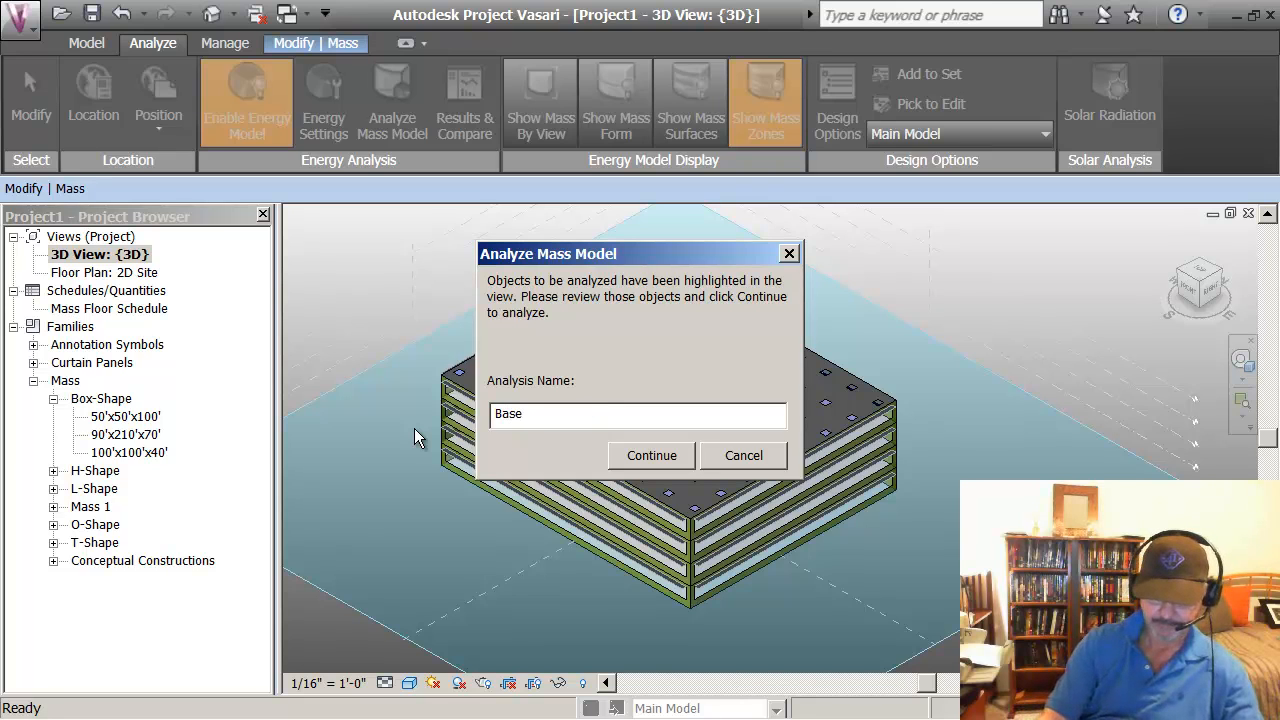
text(line)
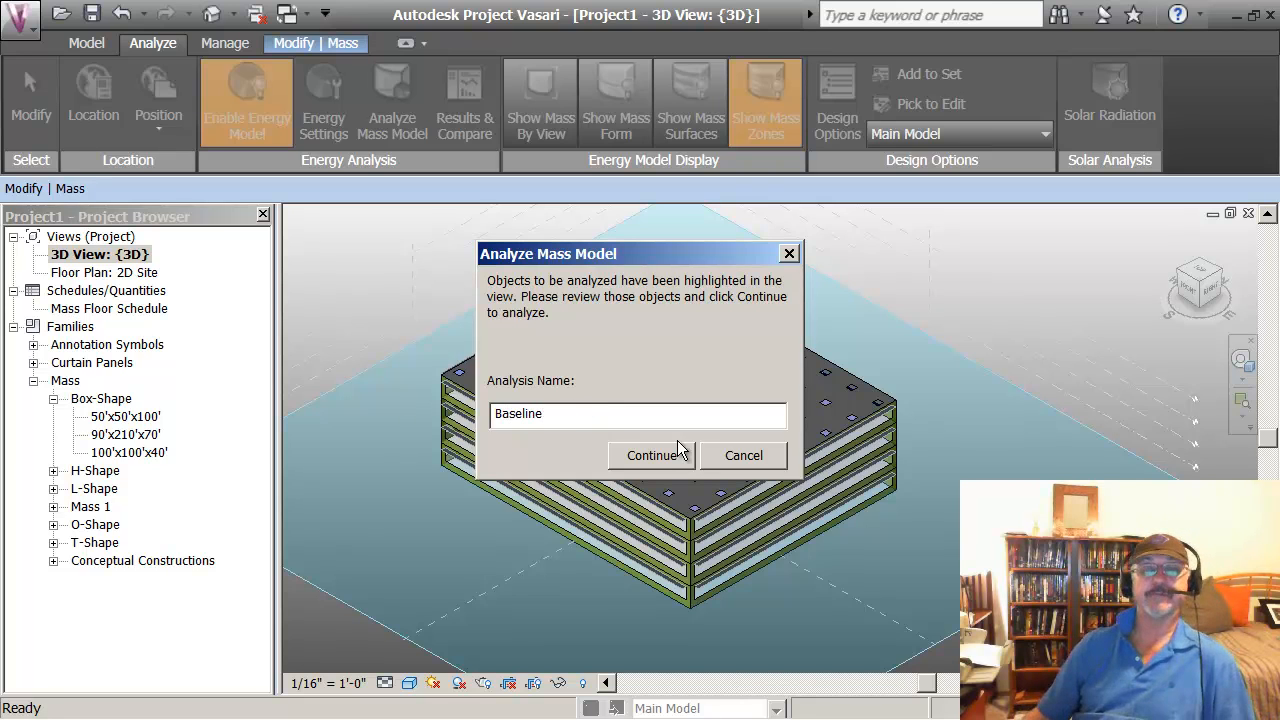
click(651, 461)
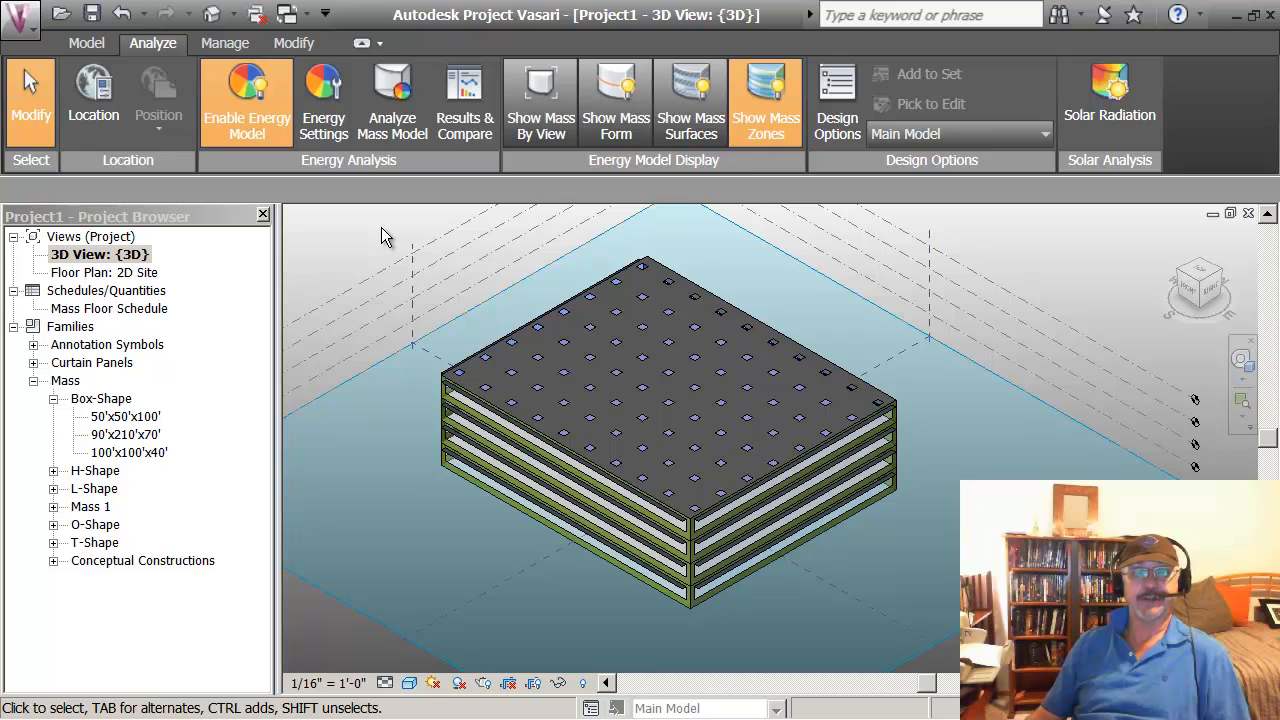
Step: Open Results and Compare, allow its blocked content, and widen the project list so the full analysis names fit
click(465, 120)
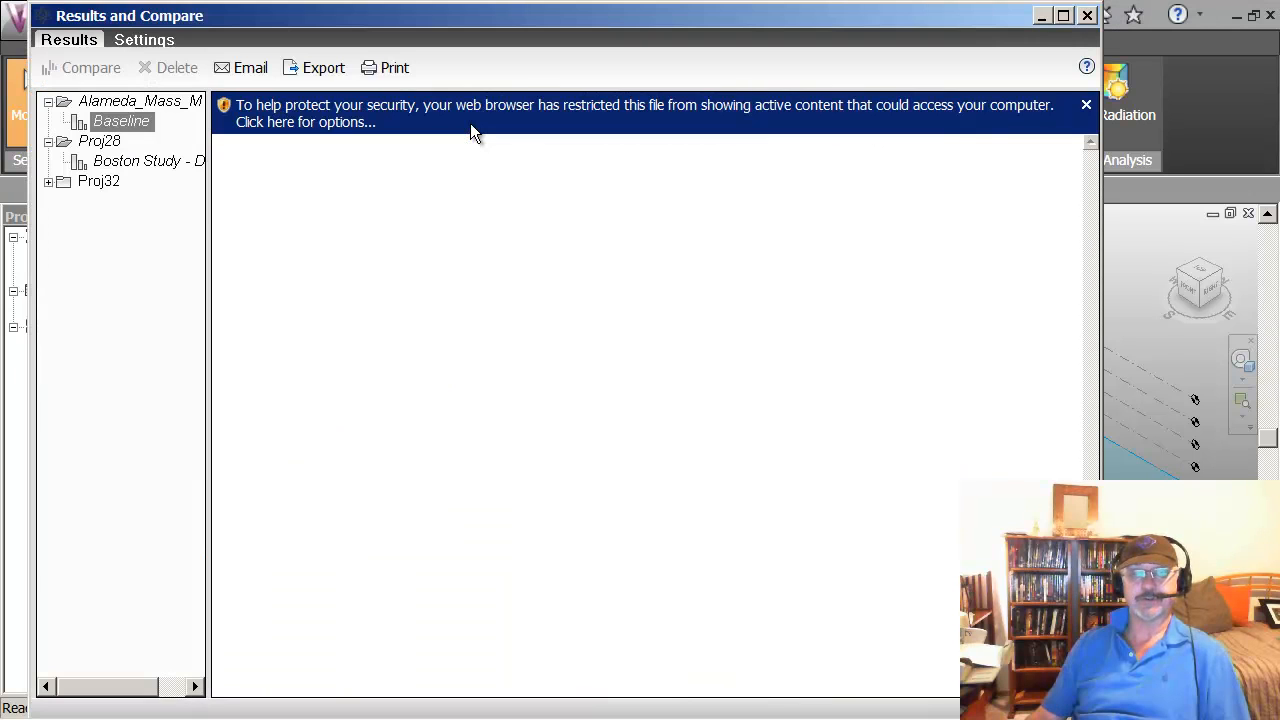
click(518, 108)
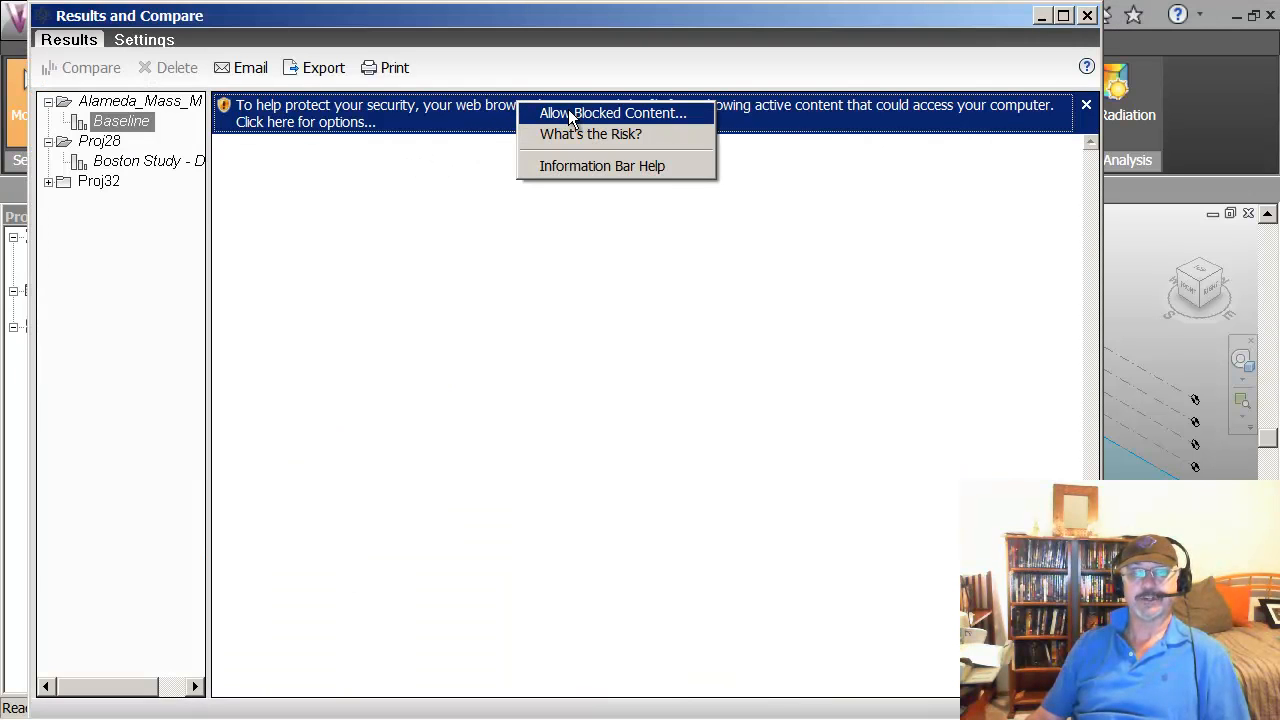
click(543, 113)
click(738, 471)
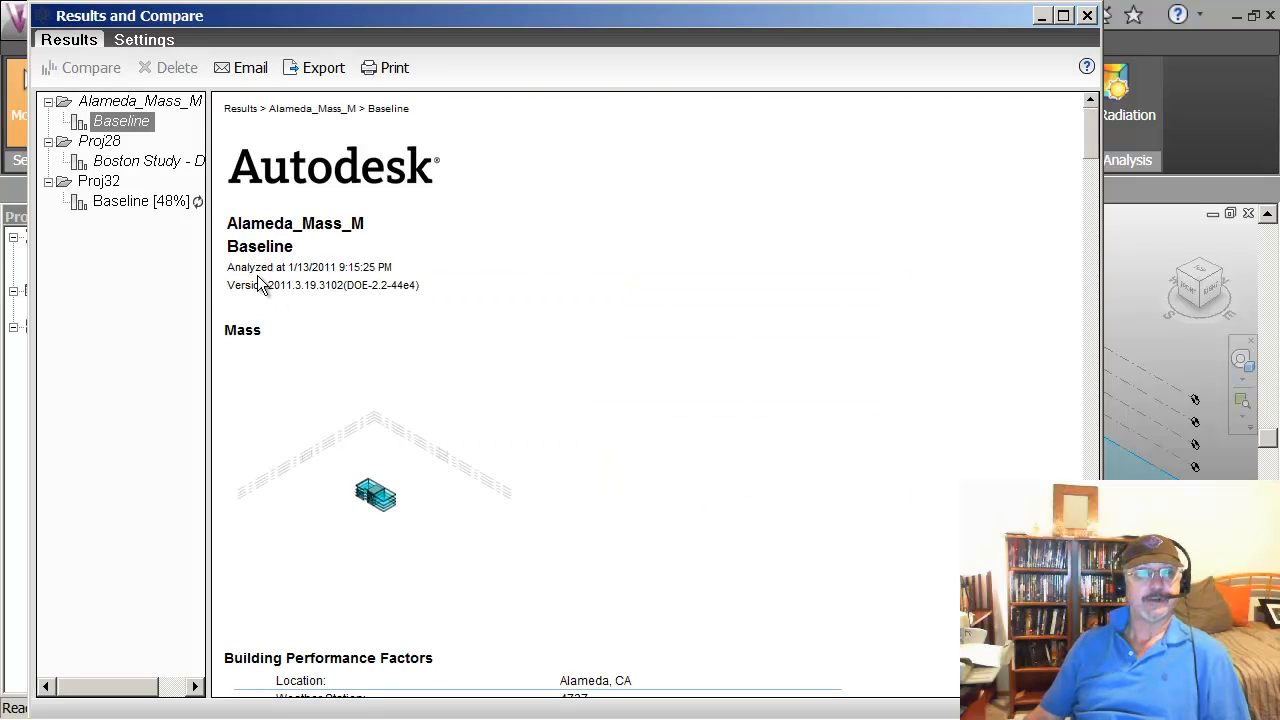
drag(207, 268, 340, 262)
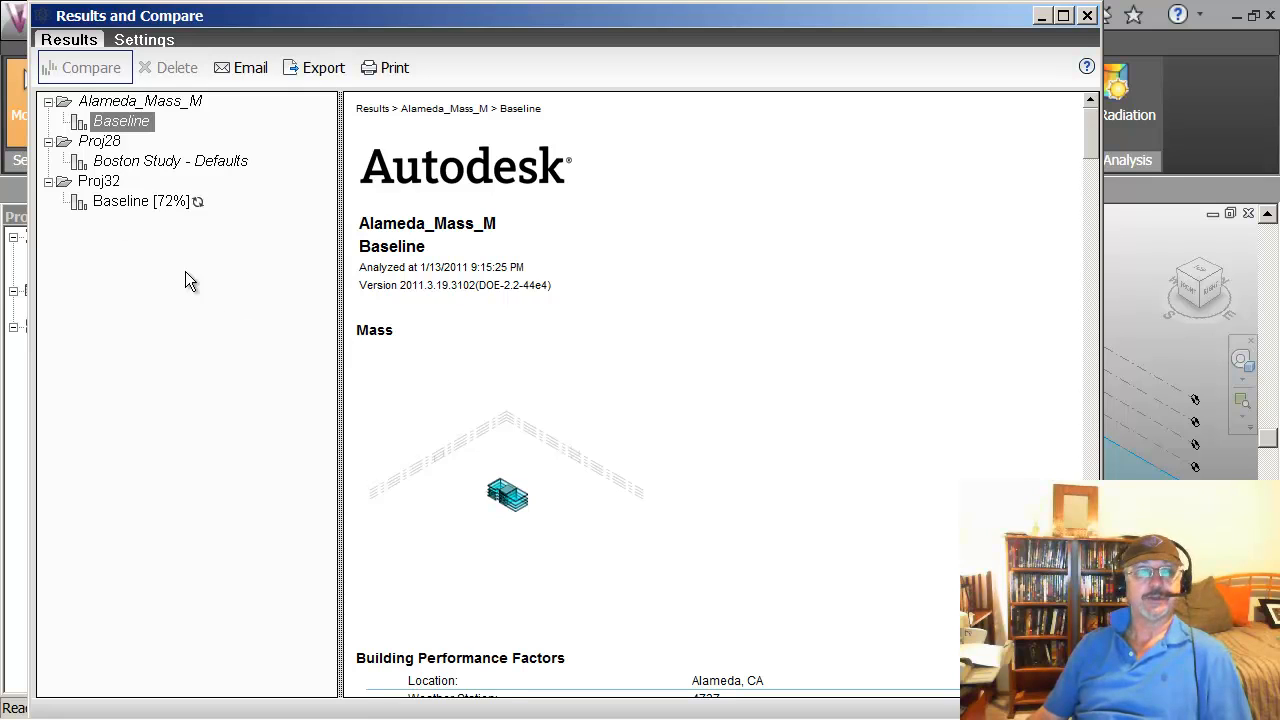
Step: Close the results window and display the building as mass form, viewed from the front corner
click(1088, 15)
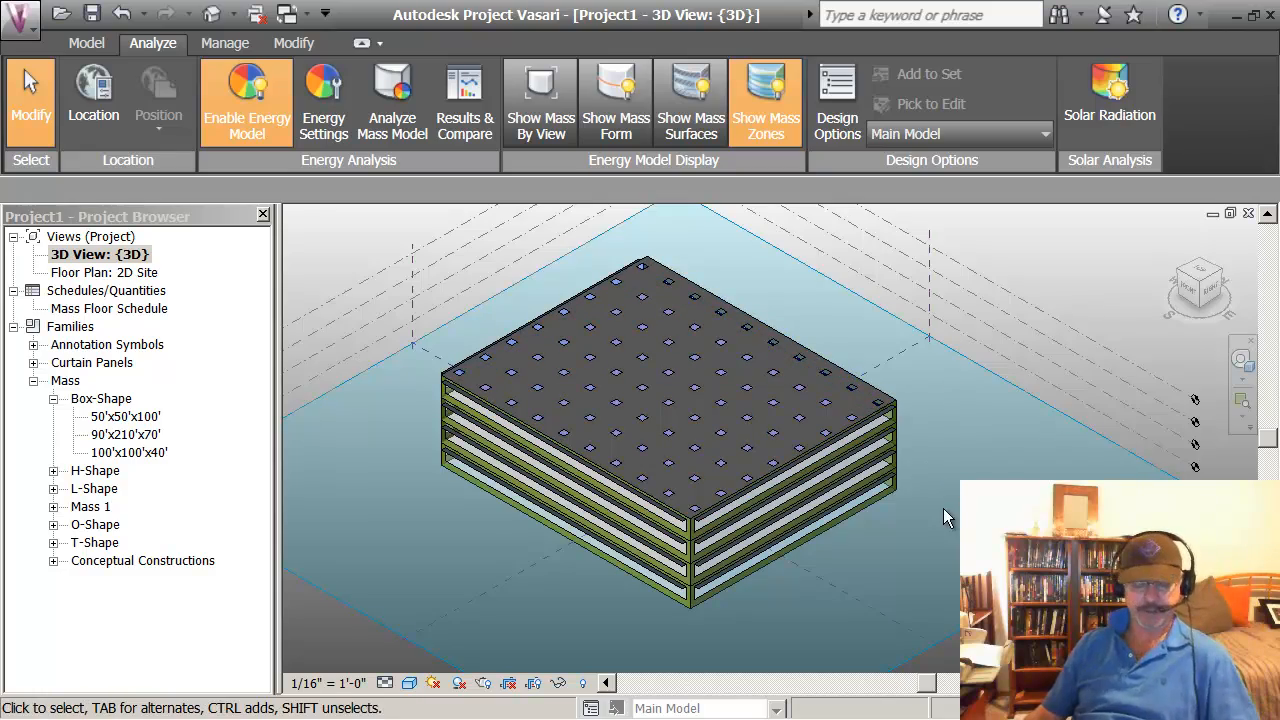
shift+middle_drag(945, 520, 785, 368)
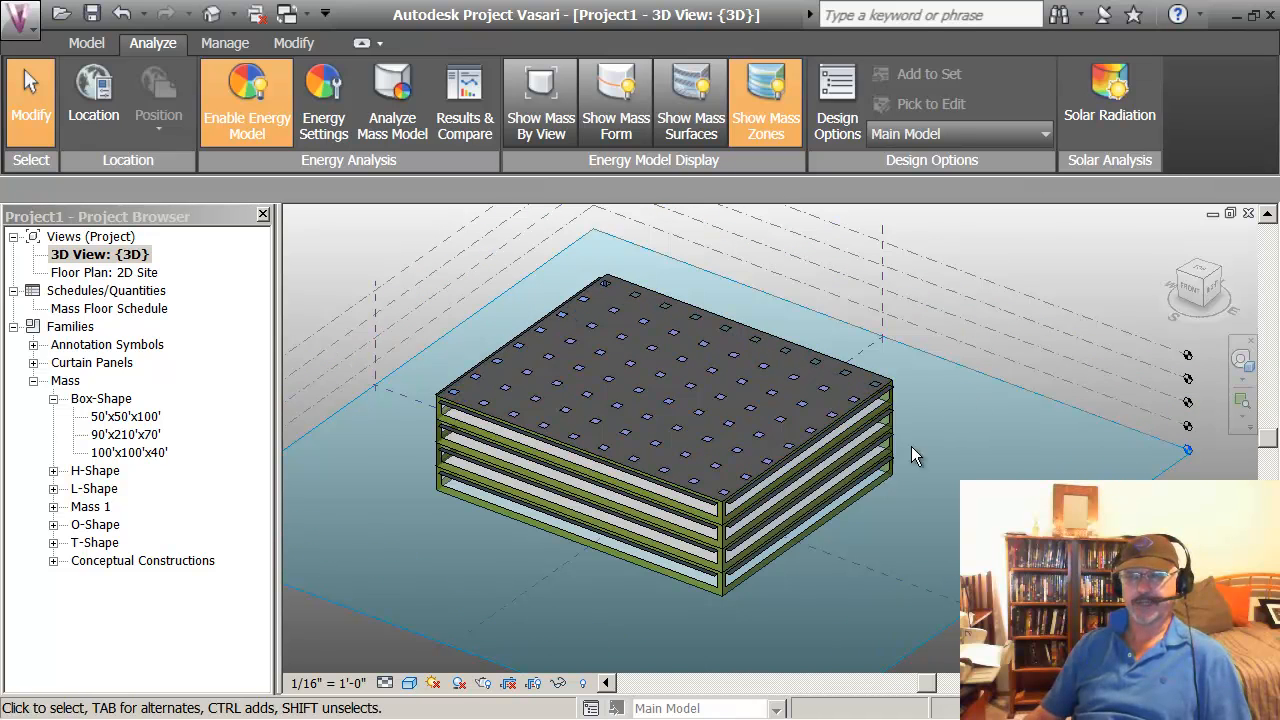
click(615, 107)
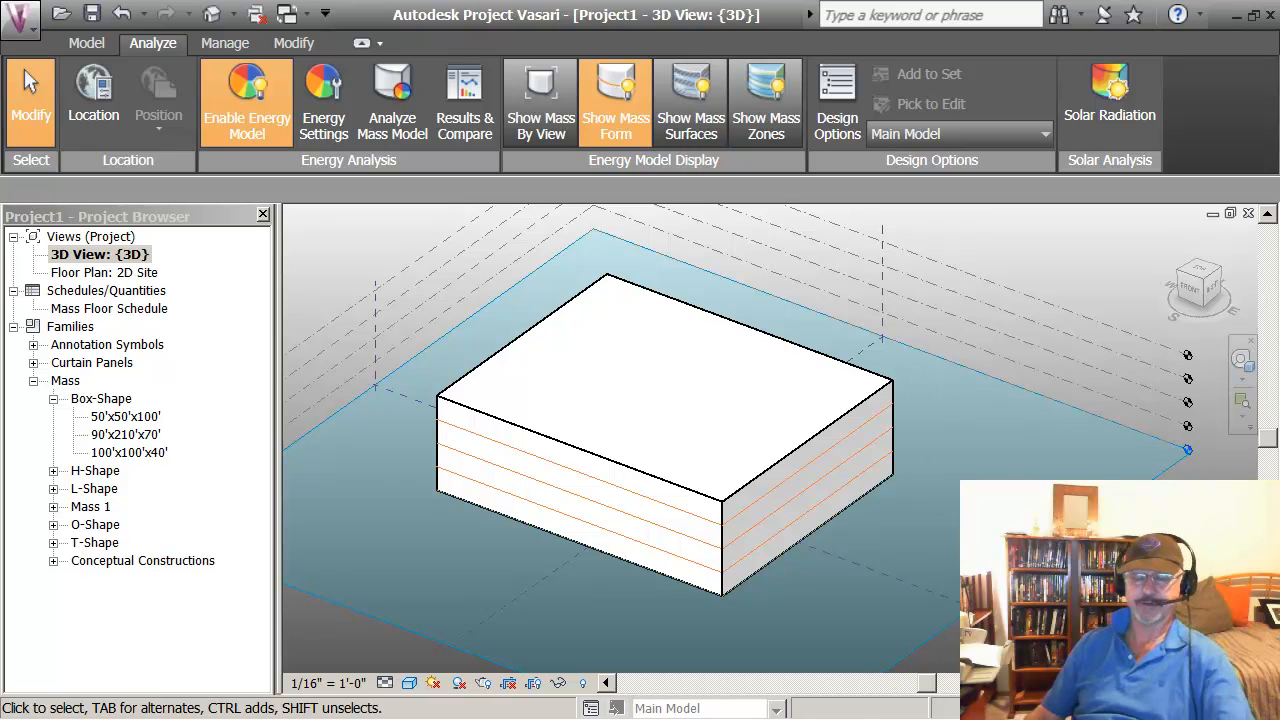
Step: Return to the Proj32 Baseline results and review the building performance factors, energy use intensity, life cycle costs, renewable potential and annual carbon emissions
key(alt+Tab)
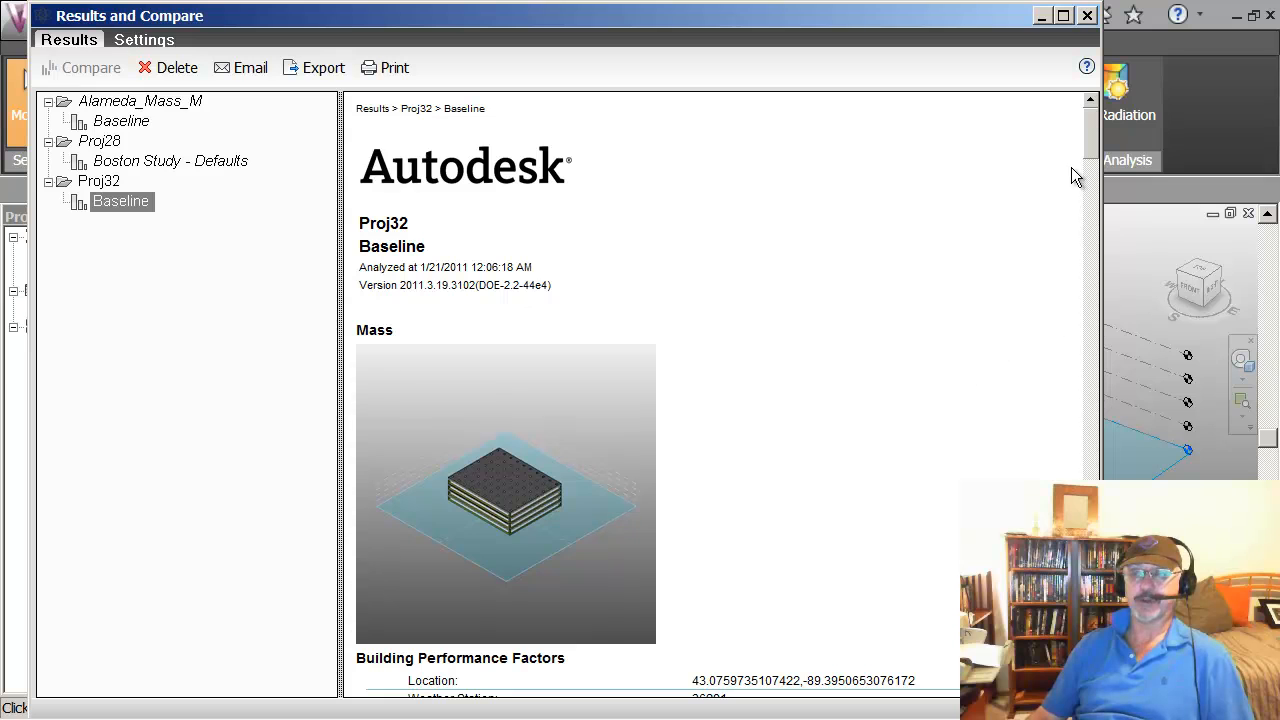
drag(1093, 135, 1093, 174)
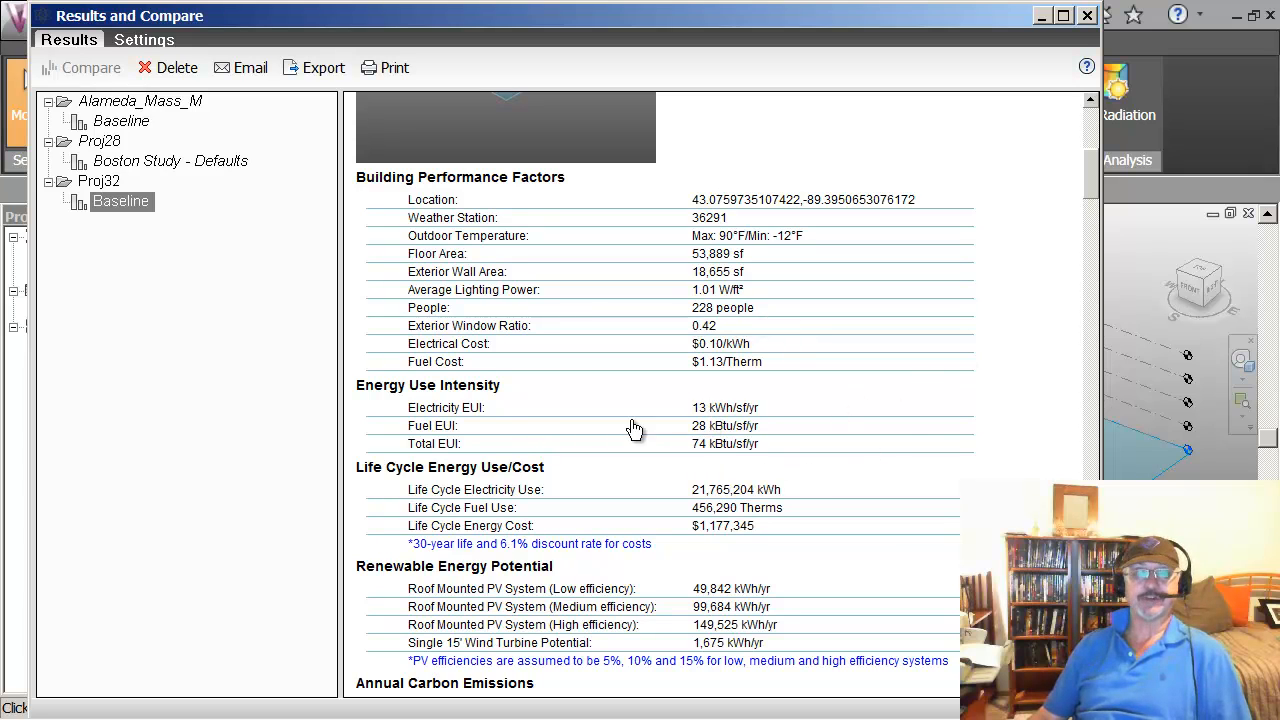
scroll(596, 394, down, 3)
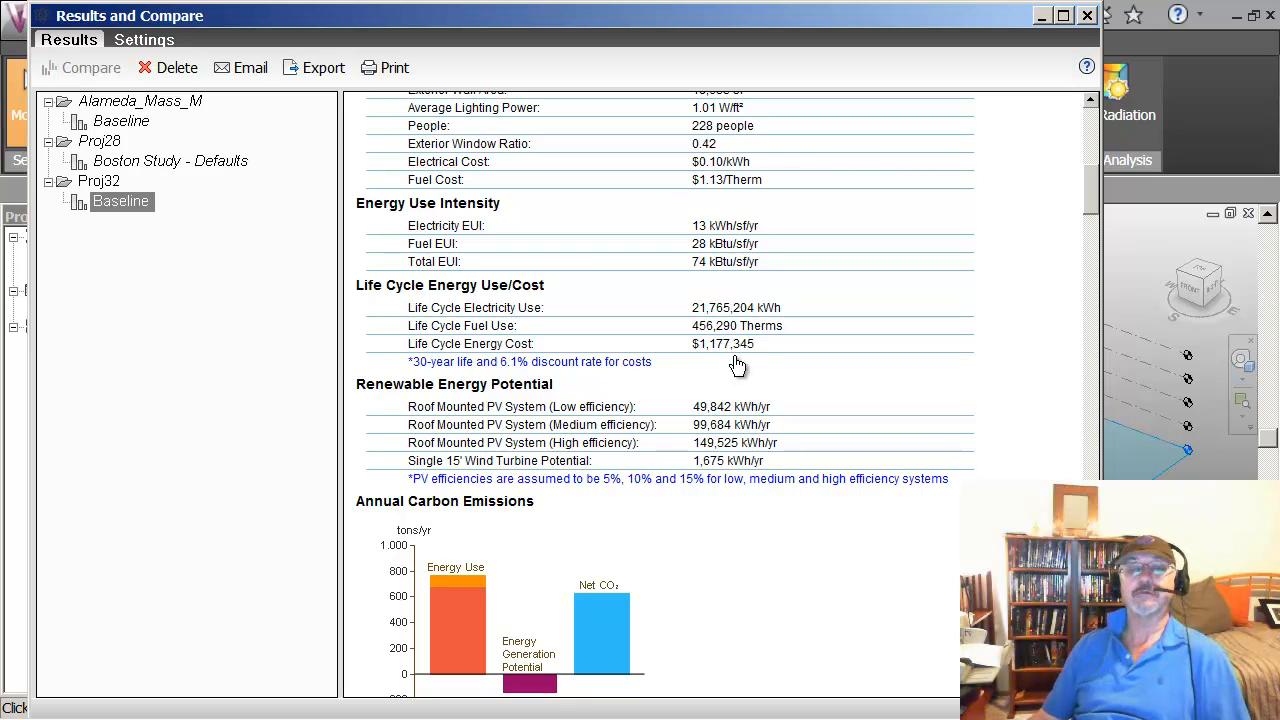
scroll(720, 364, up, 1)
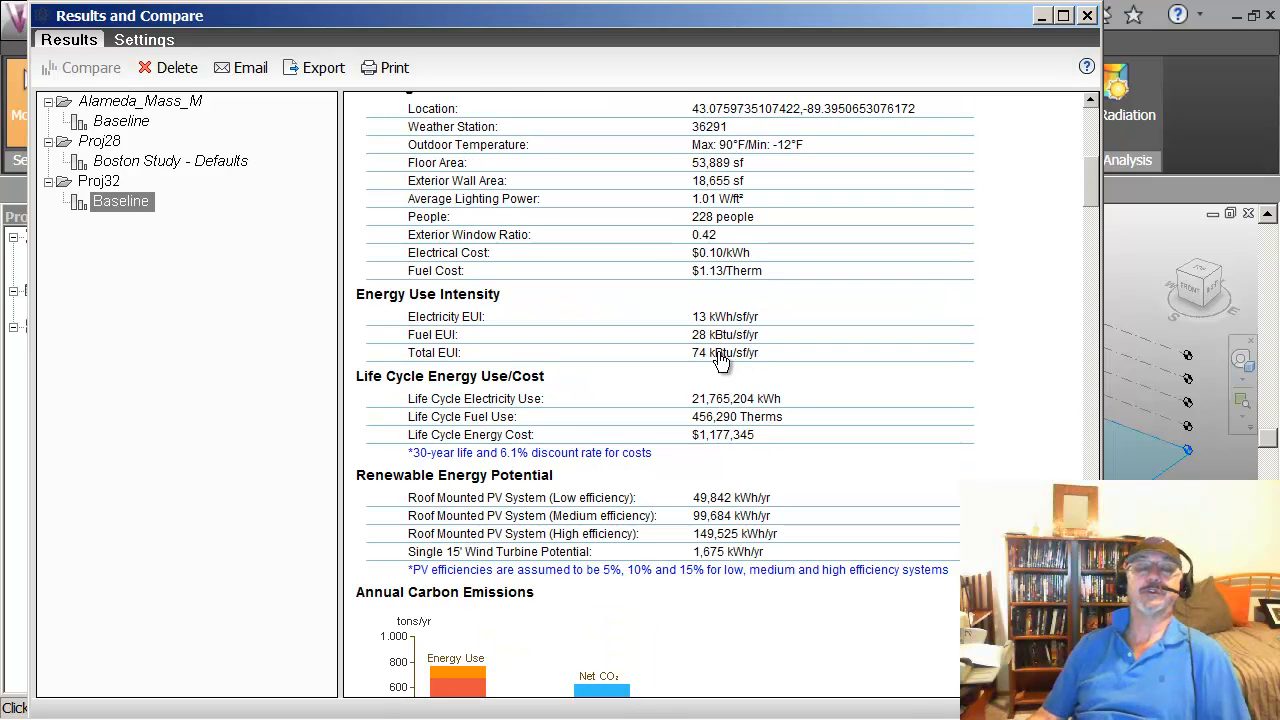
scroll(721, 366, down, 1)
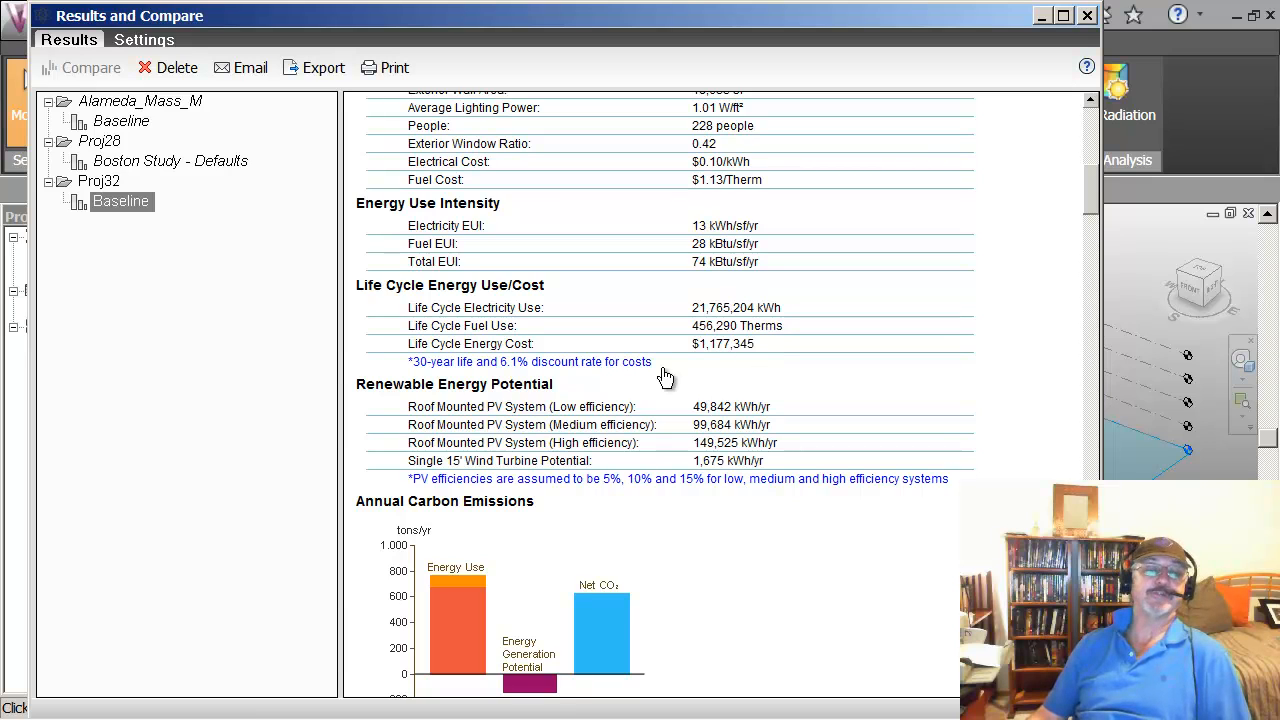
scroll(657, 369, down, 1)
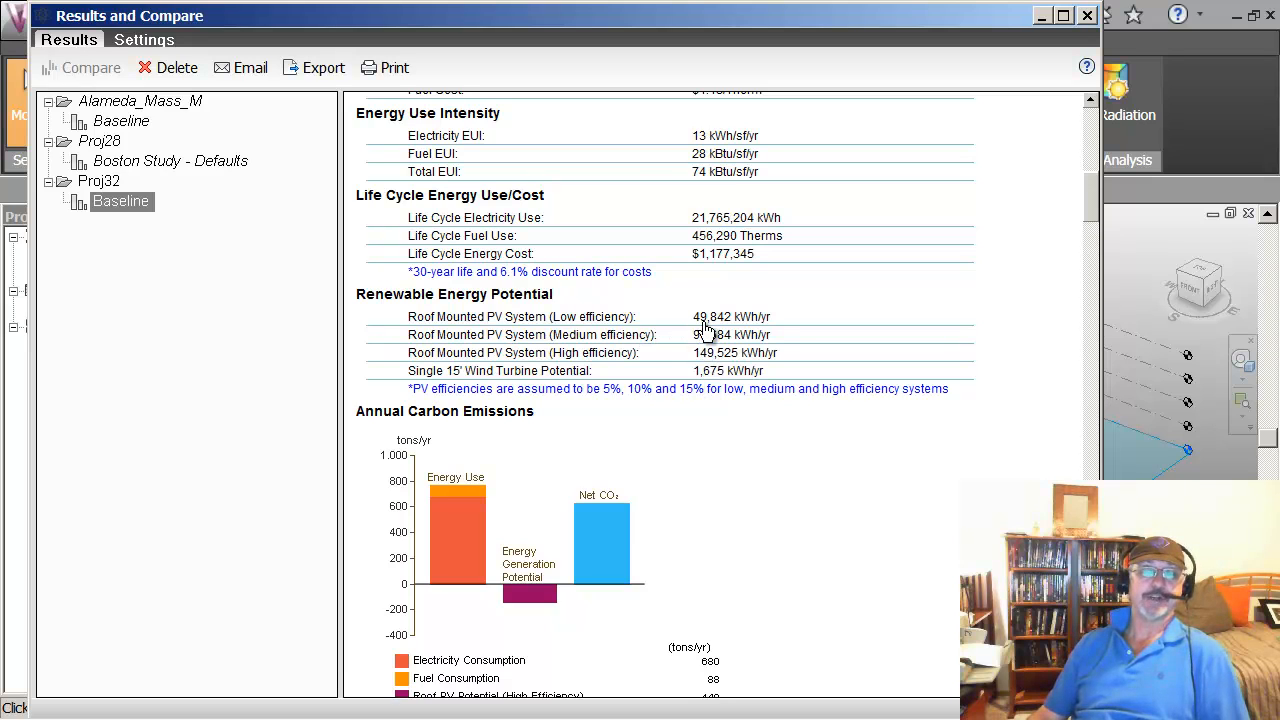
scroll(622, 381, down, 3)
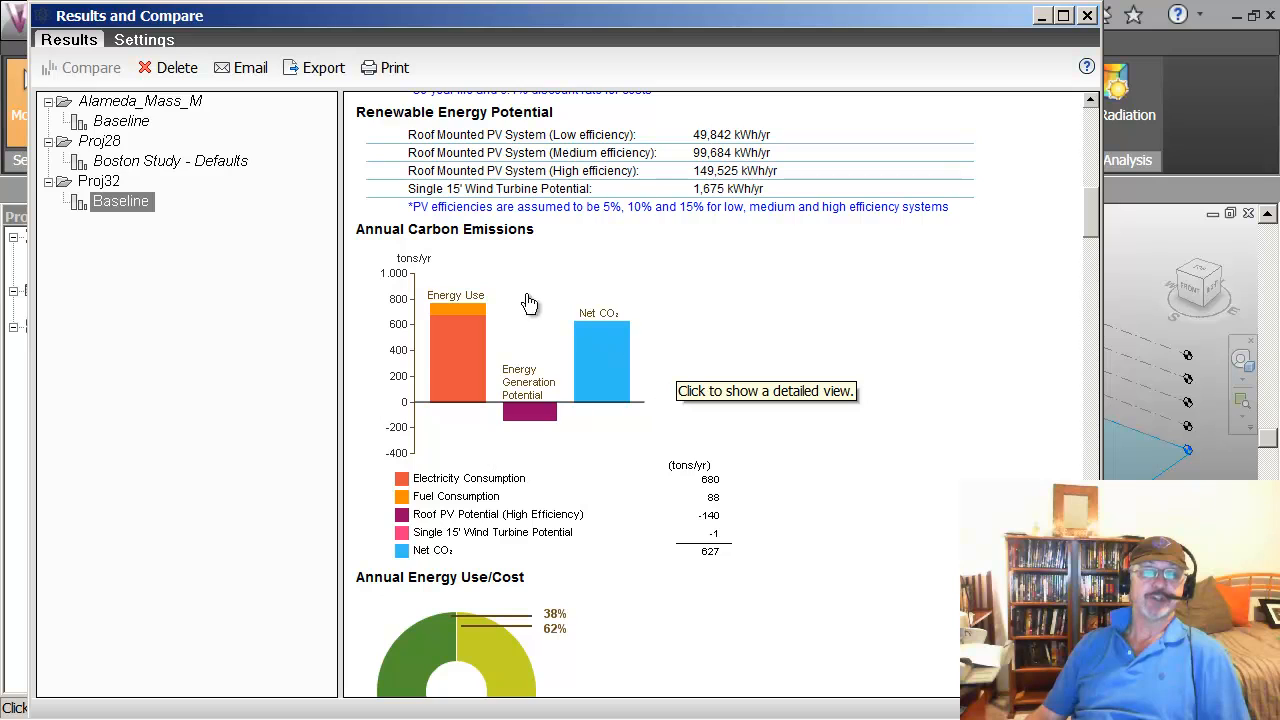
scroll(455, 433, down, 1)
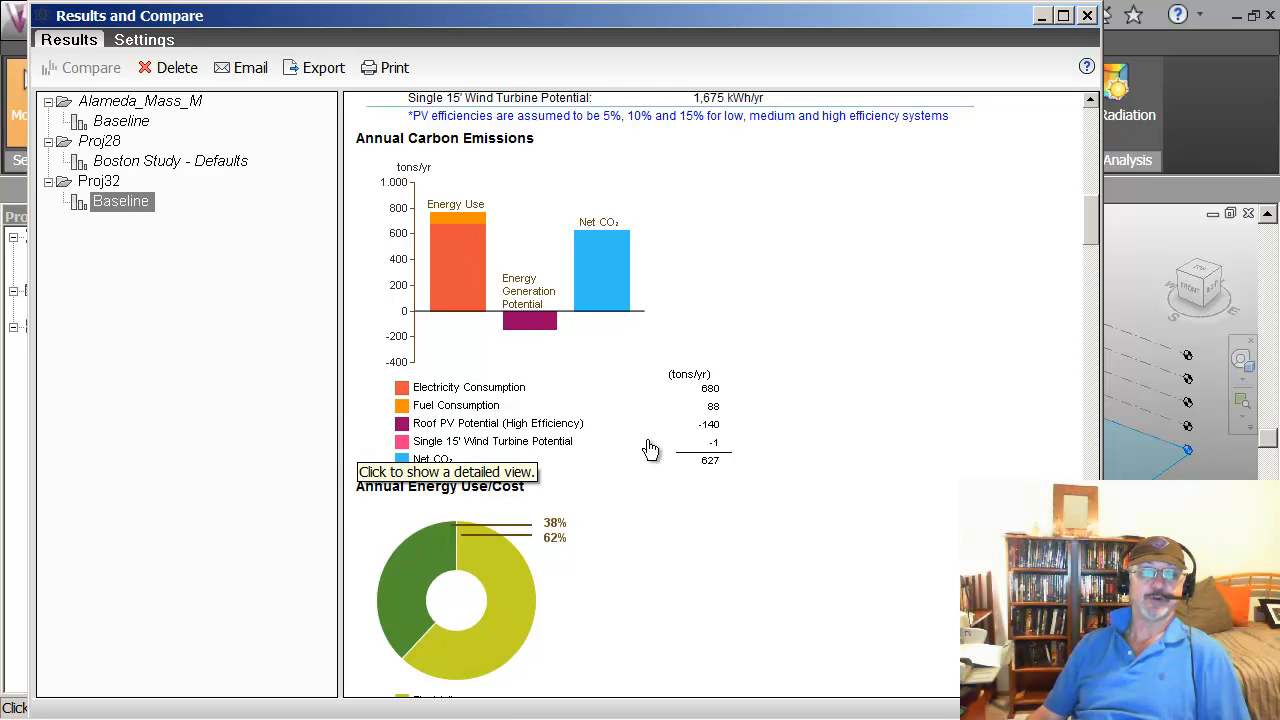
scroll(657, 486, down, 3)
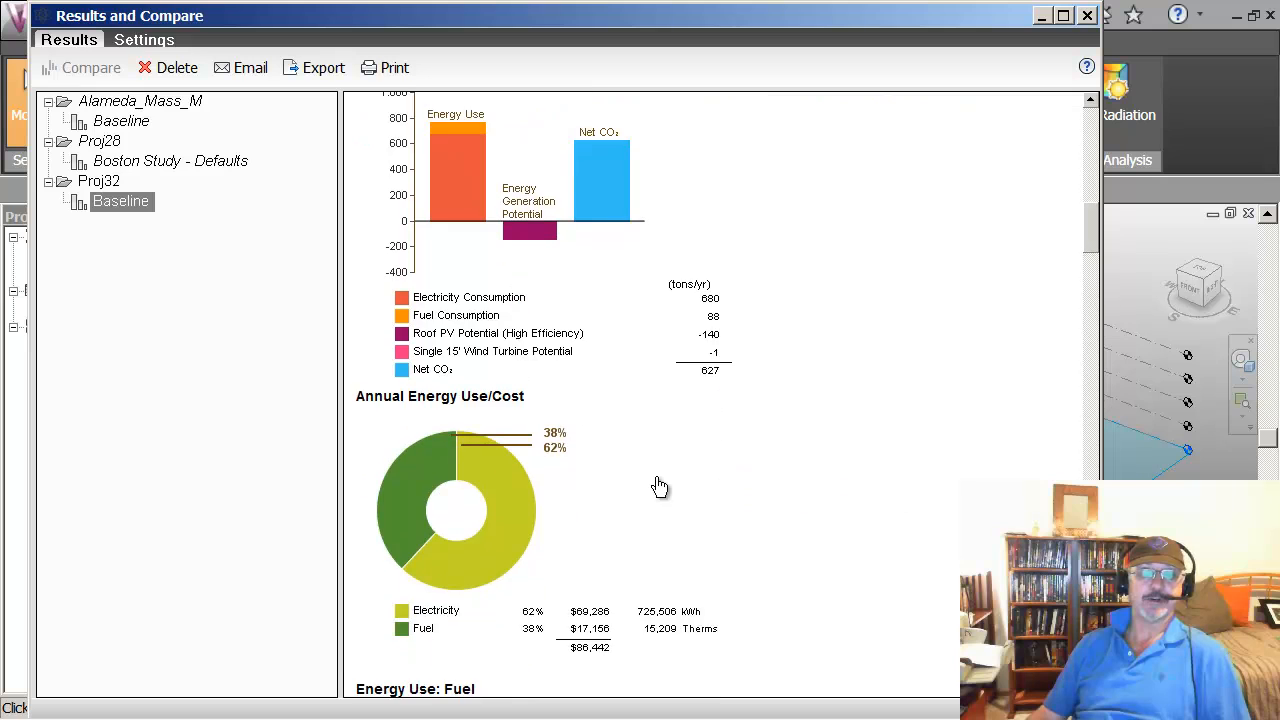
Step: Review the Baseline report's fuel and electricity breakdowns, monthly heating and cooling loads, and monthly fuel and electricity consumption charts
scroll(648, 483, down, 3)
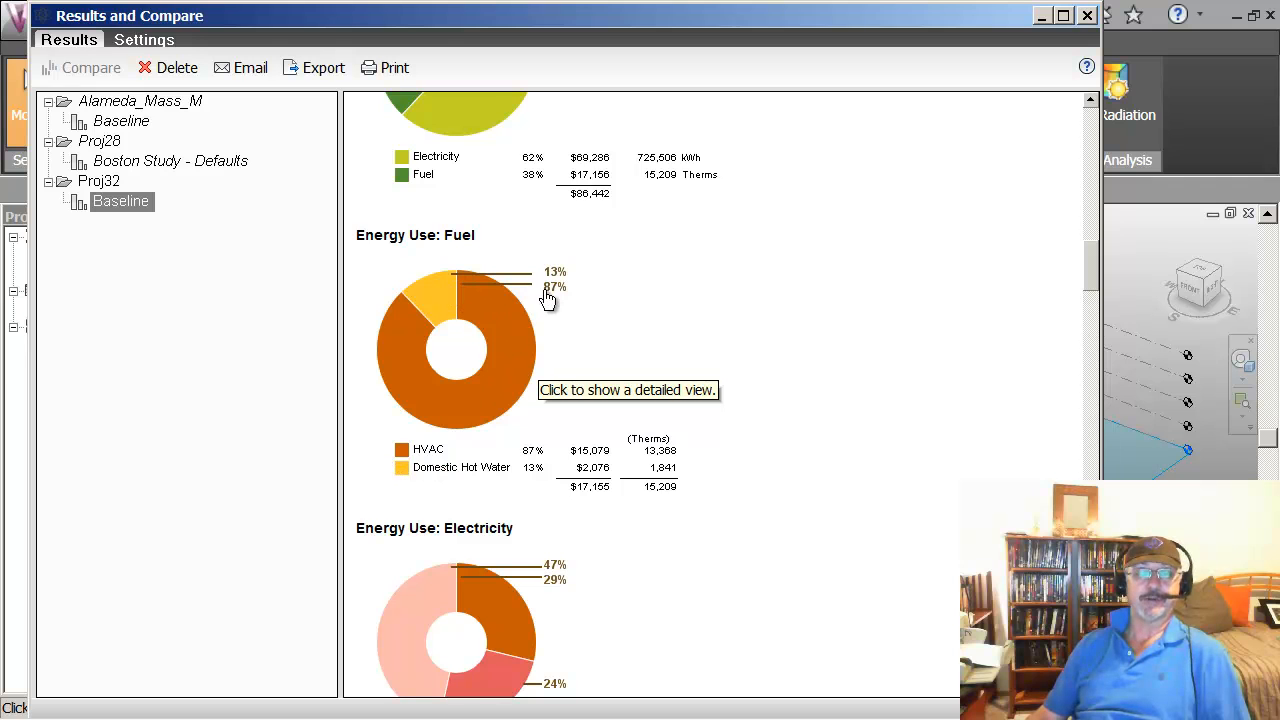
scroll(495, 390, down, 4)
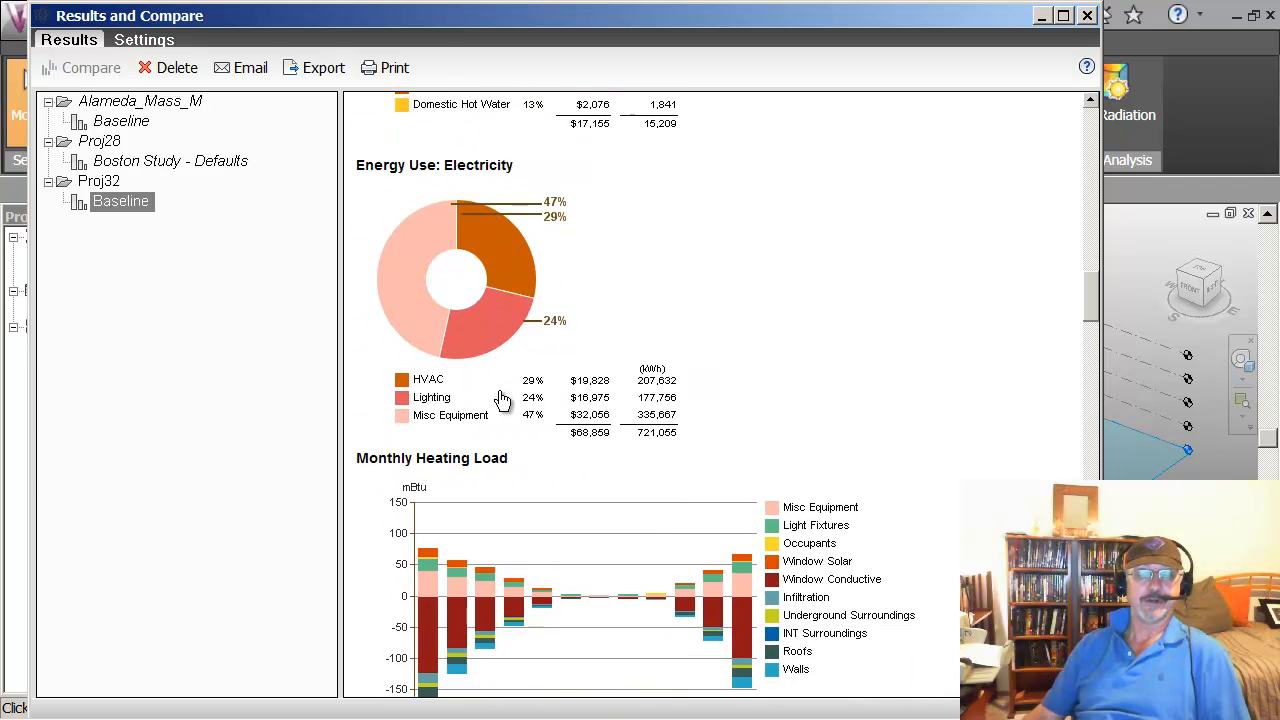
scroll(505, 396, down, 4)
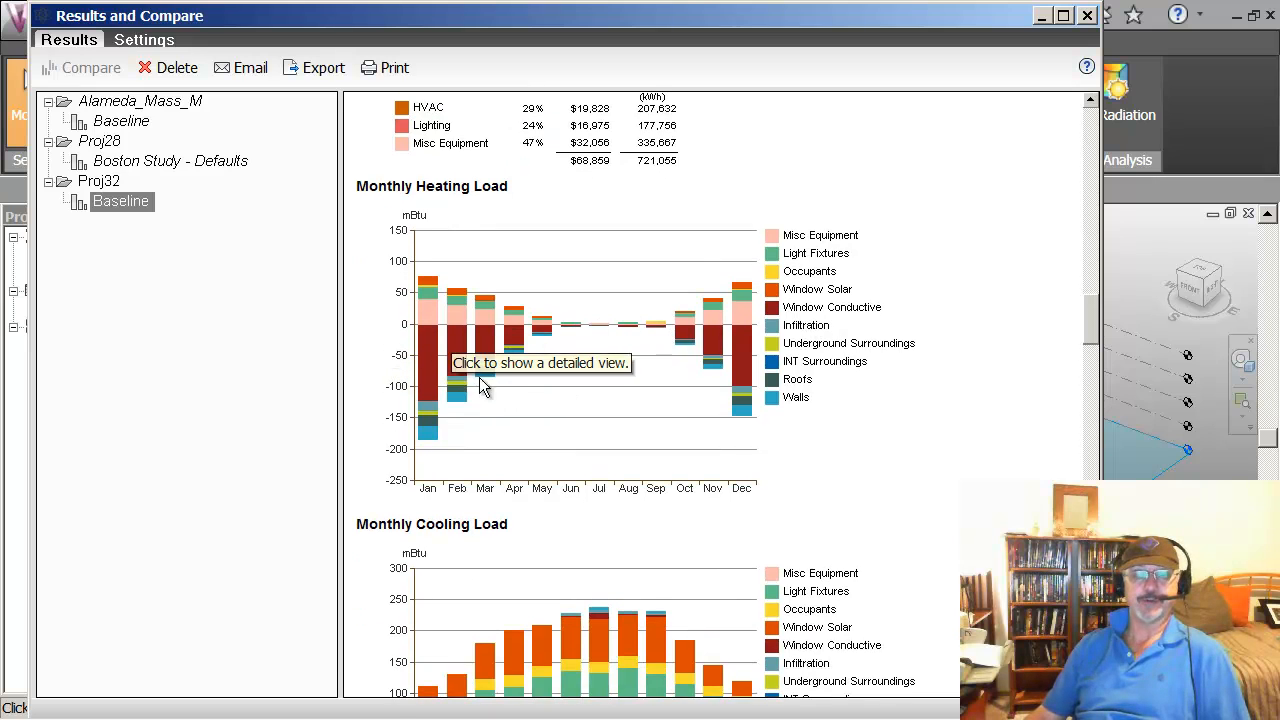
scroll(485, 385, down, 4)
scroll(595, 425, down, 4)
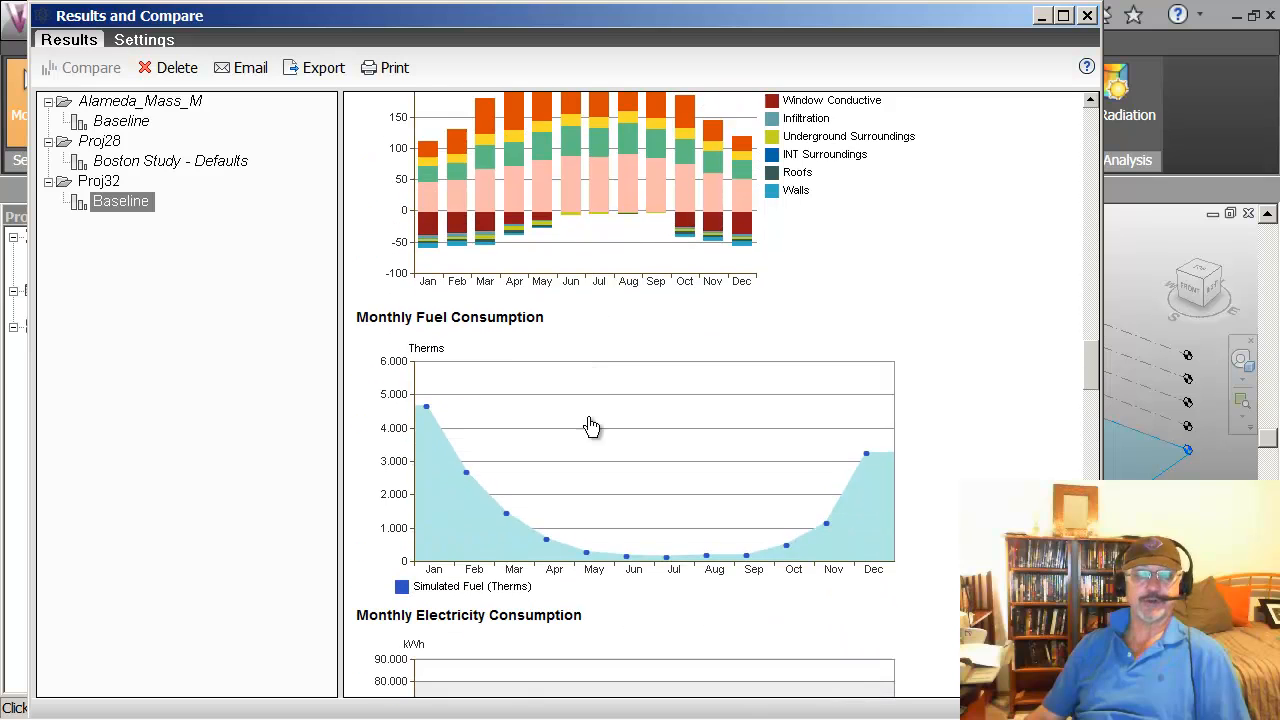
scroll(580, 420, down, 4)
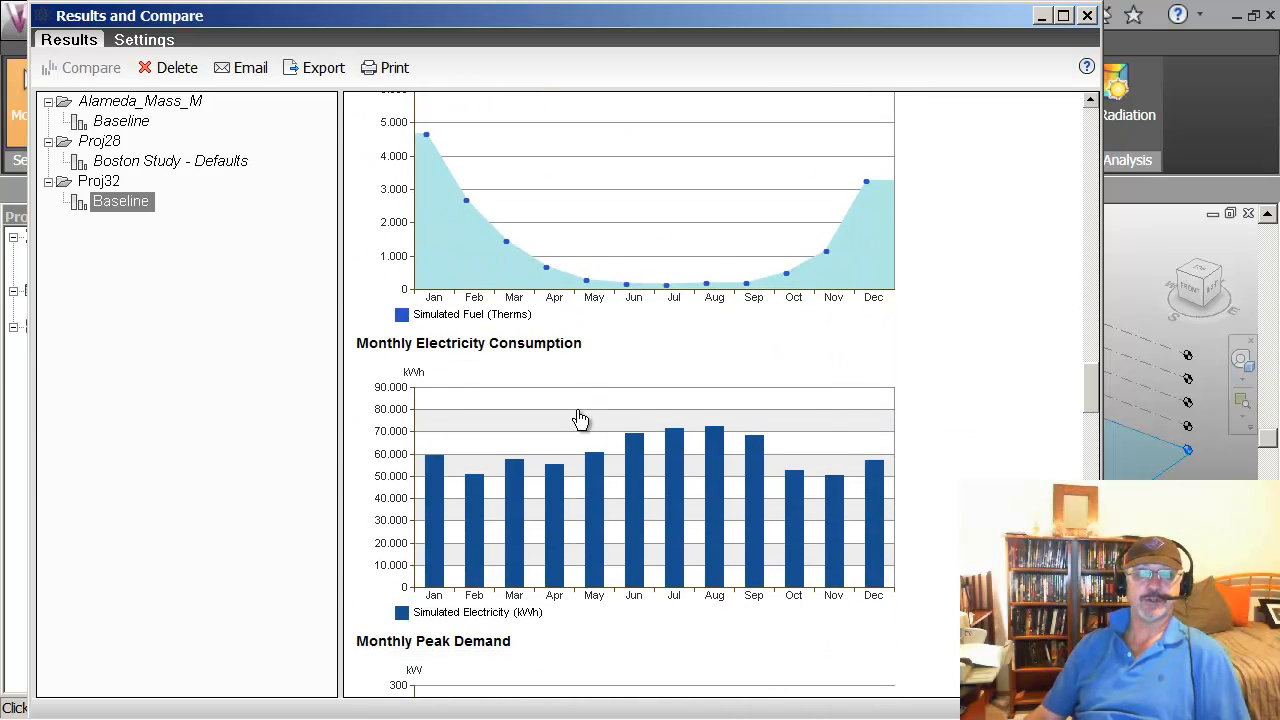
scroll(390, 530, down, 2)
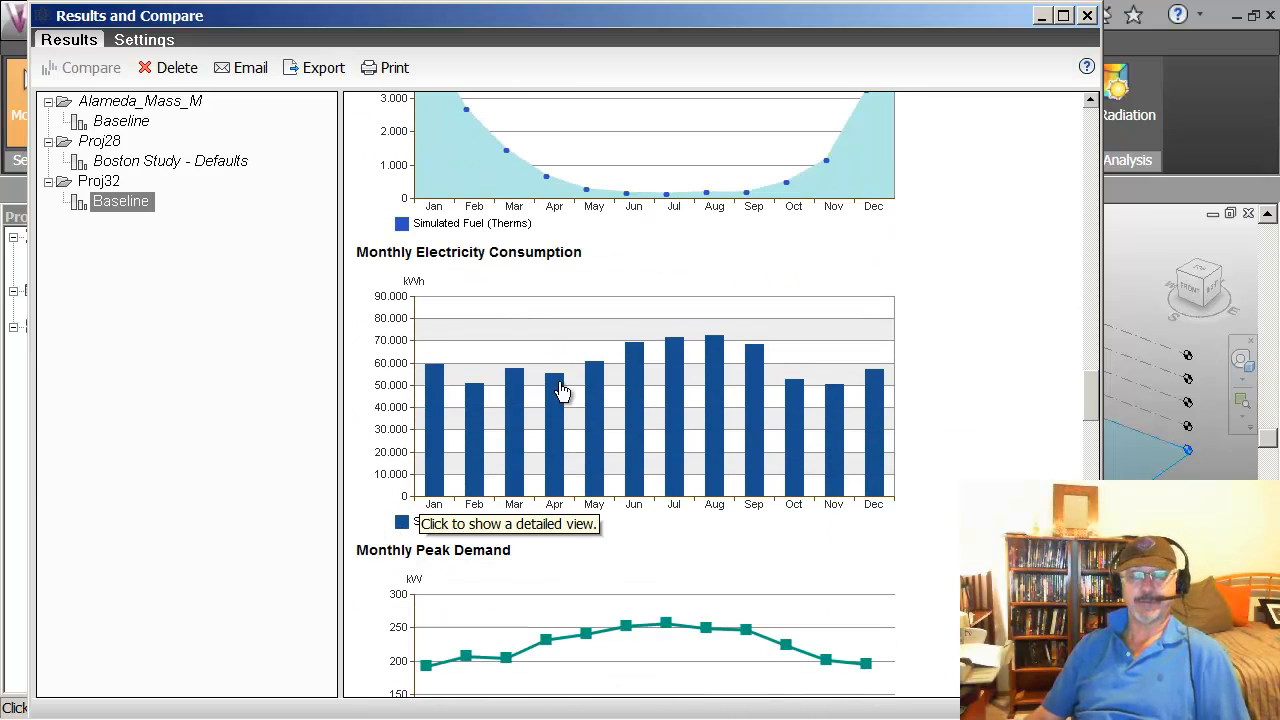
scroll(575, 360, up, 6)
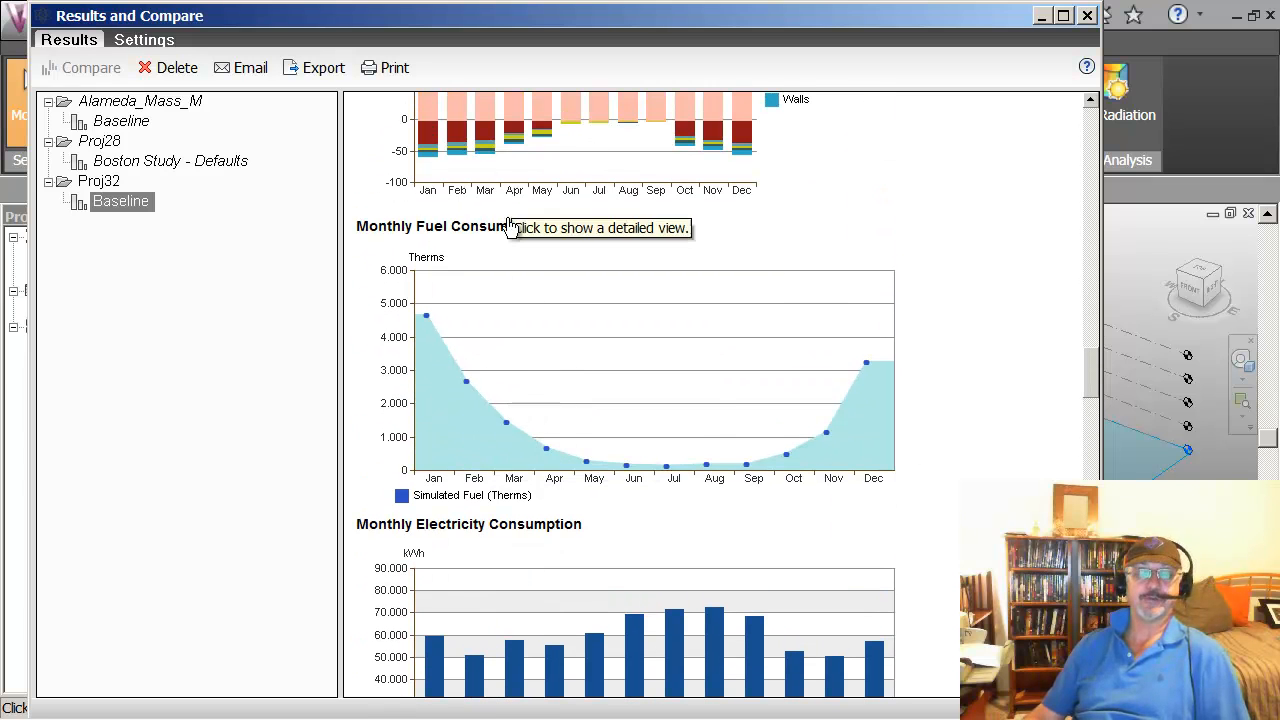
Step: Examine the Baseline report's annual and monthly wind roses, monthly design data, temperature bins, diurnal weather averages and humidity charts
scroll(531, 437, down, 20)
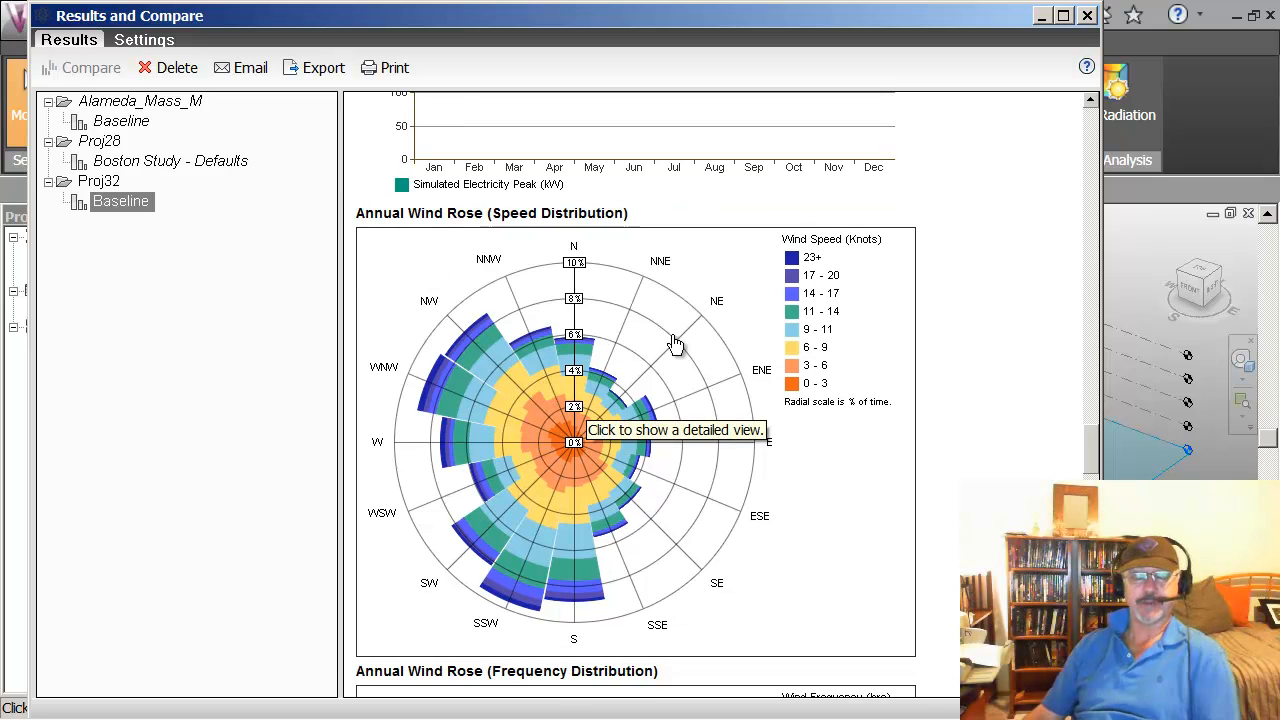
scroll(608, 405, down, 4)
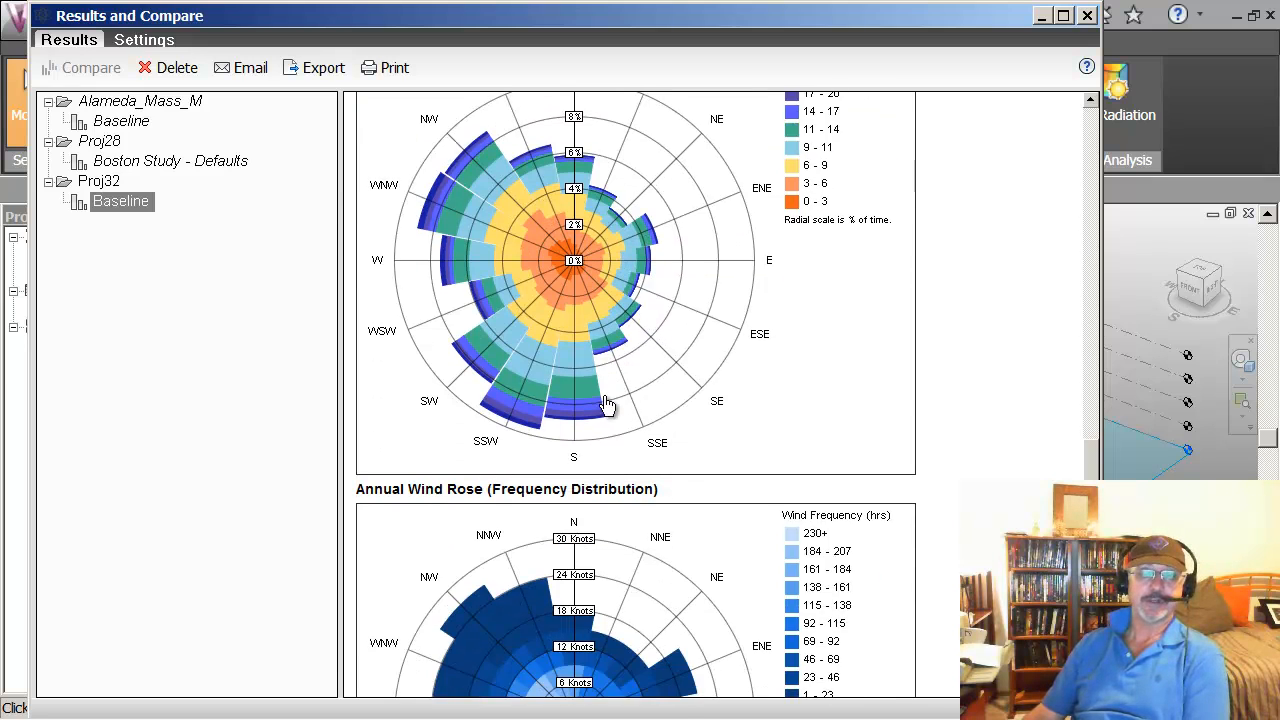
scroll(608, 405, down, 10)
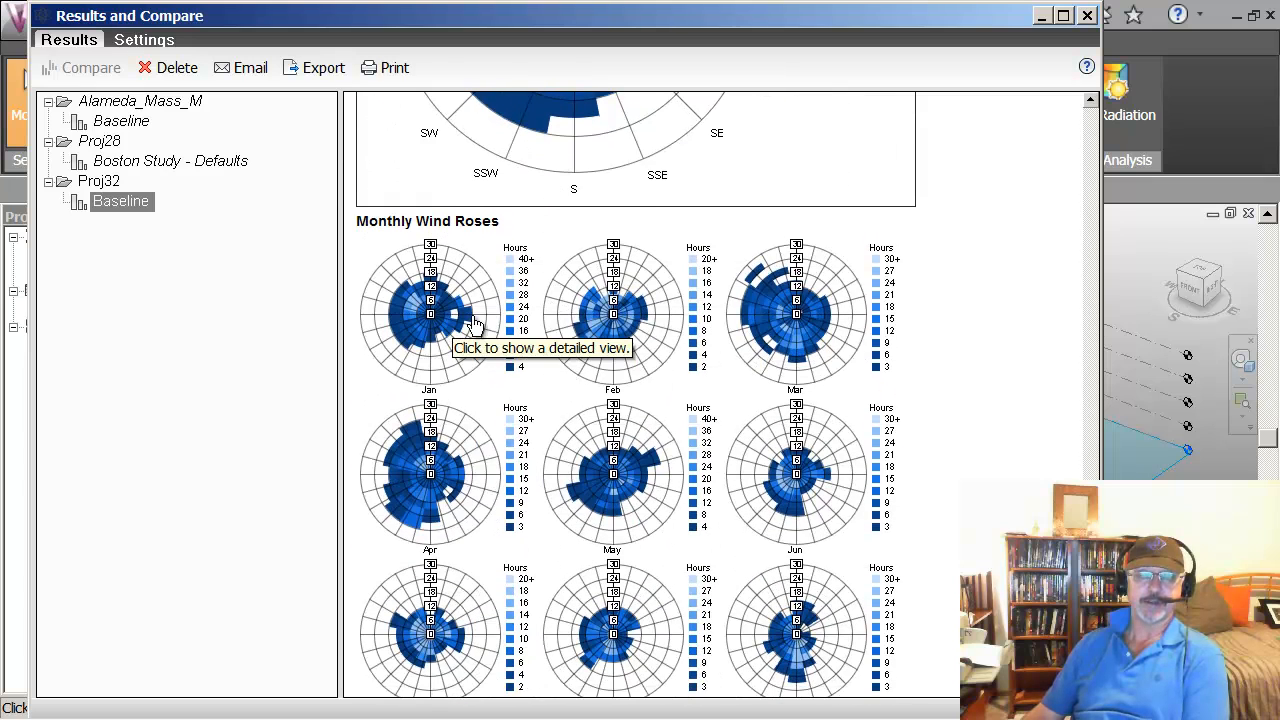
scroll(550, 432, down, 5)
scroll(550, 438, down, 3)
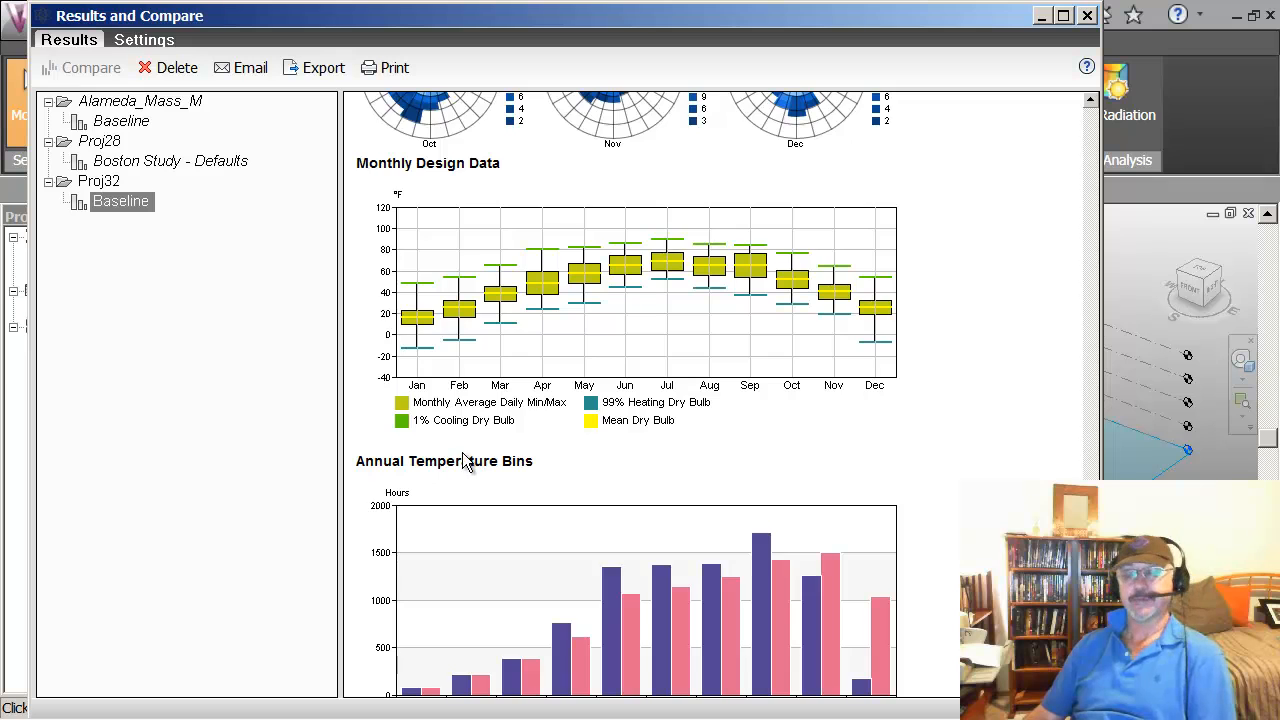
scroll(574, 459, down, 10)
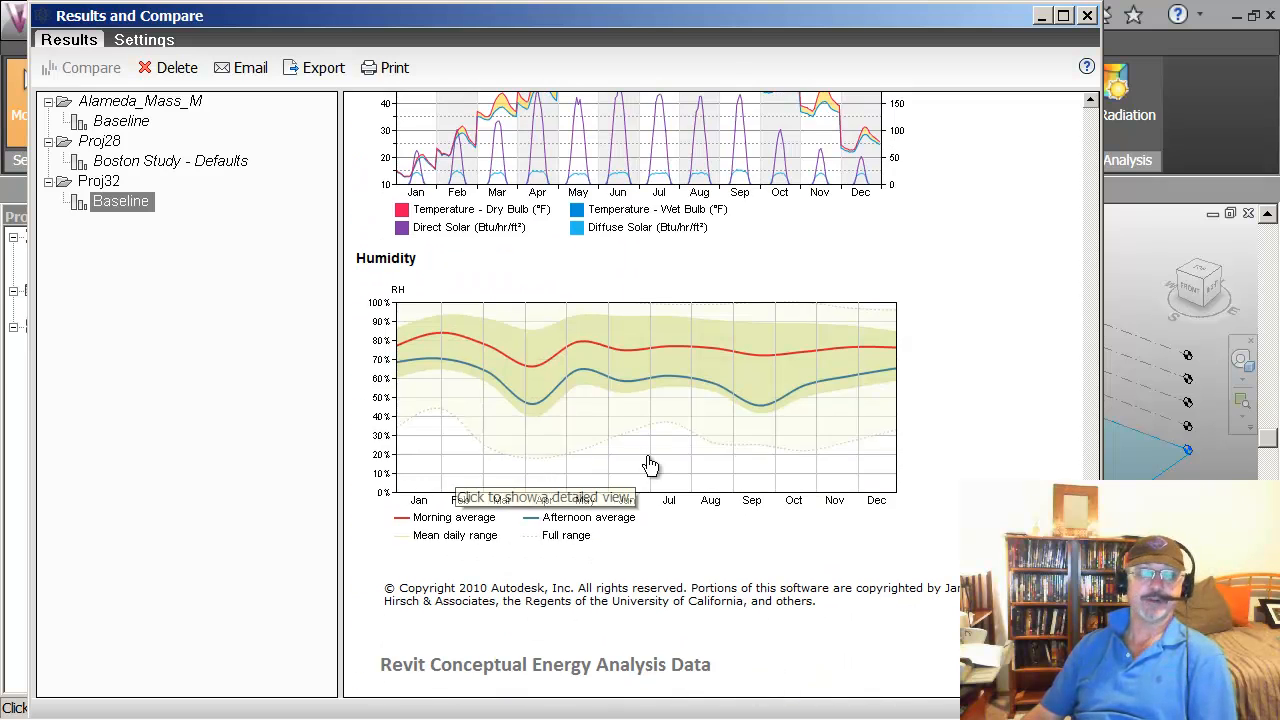
scroll(650, 460, up, 4)
scroll(650, 450, up, 12)
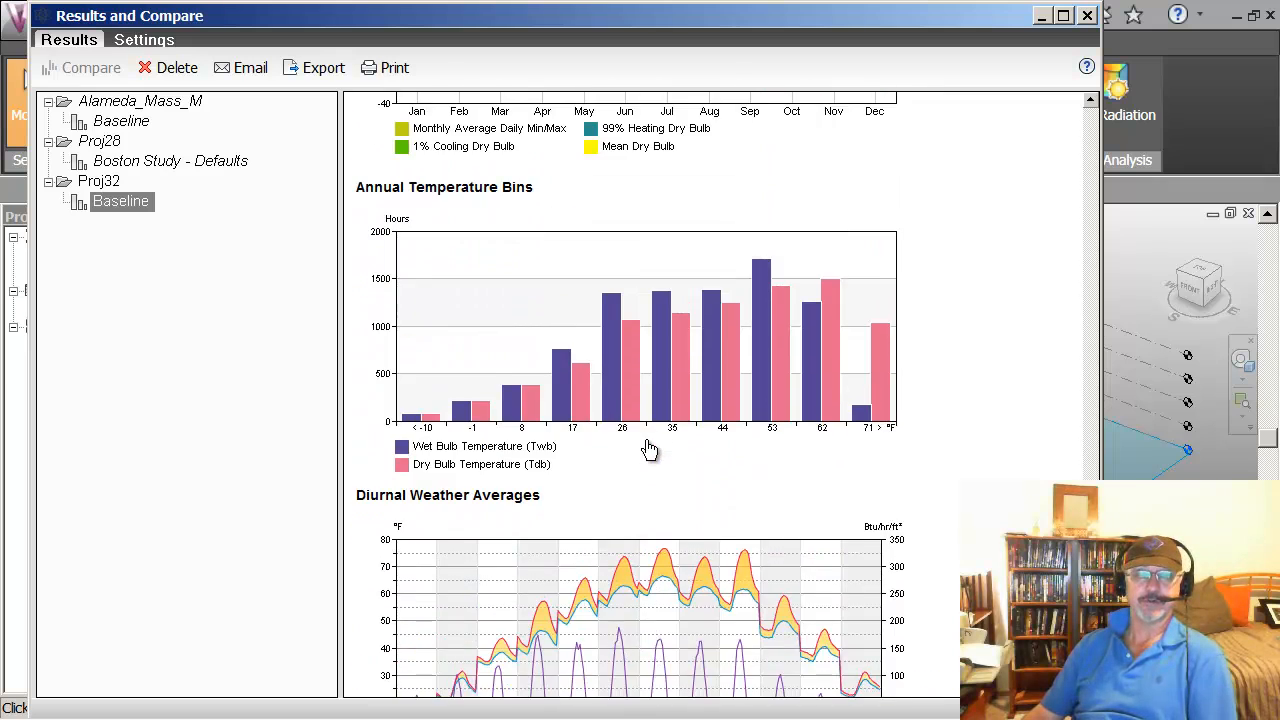
scroll(650, 430, up, 15)
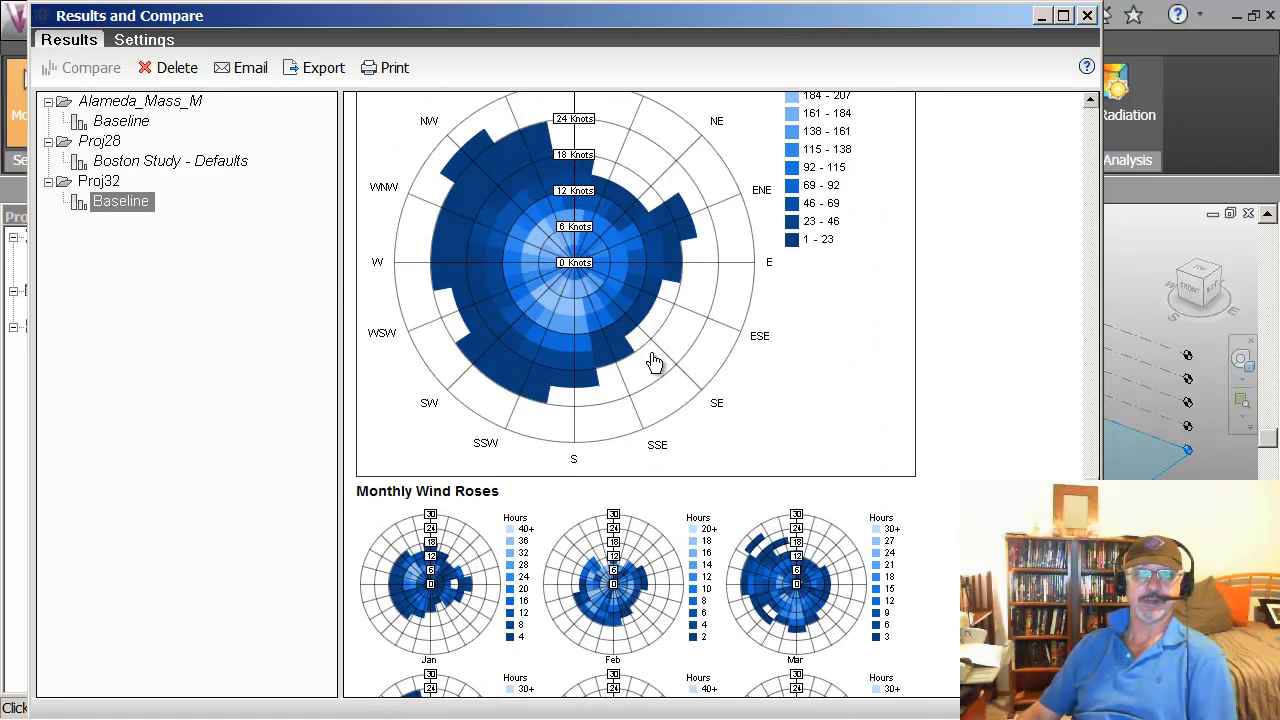
scroll(698, 311, up, 3)
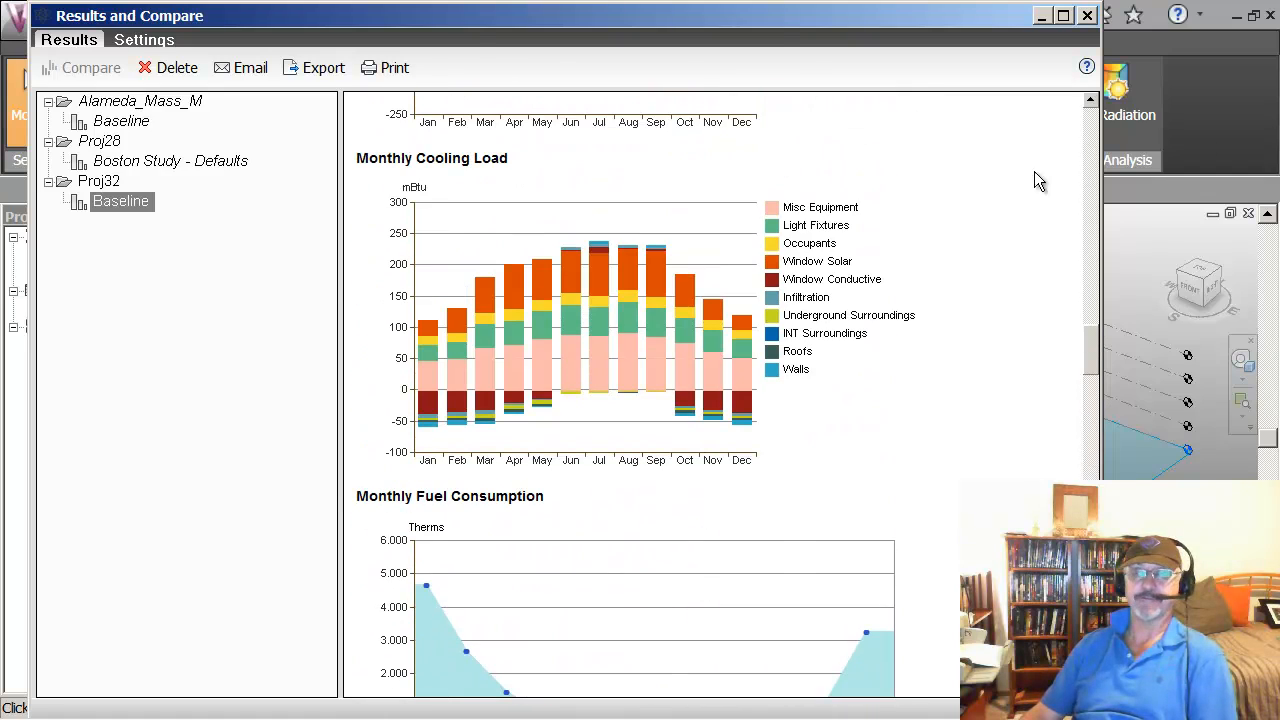
Step: Close the results window and shorten the building mass by pulling its right-side face inward
click(1088, 17)
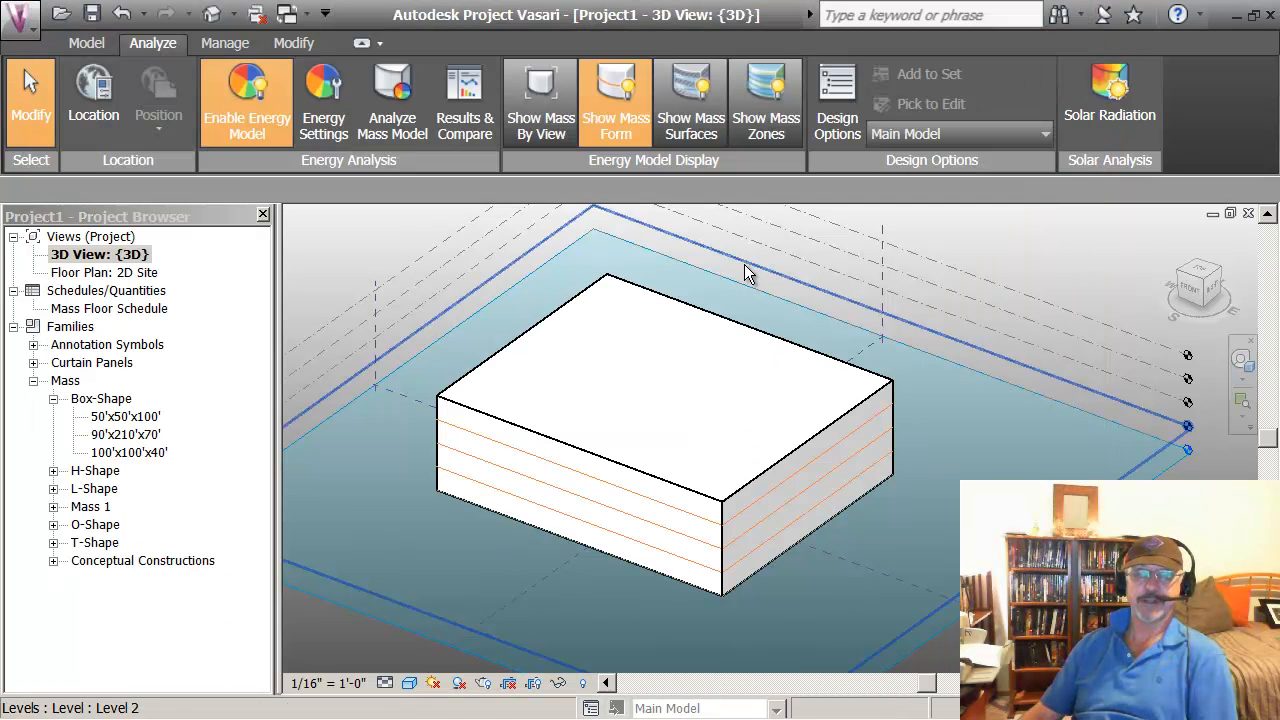
click(728, 368)
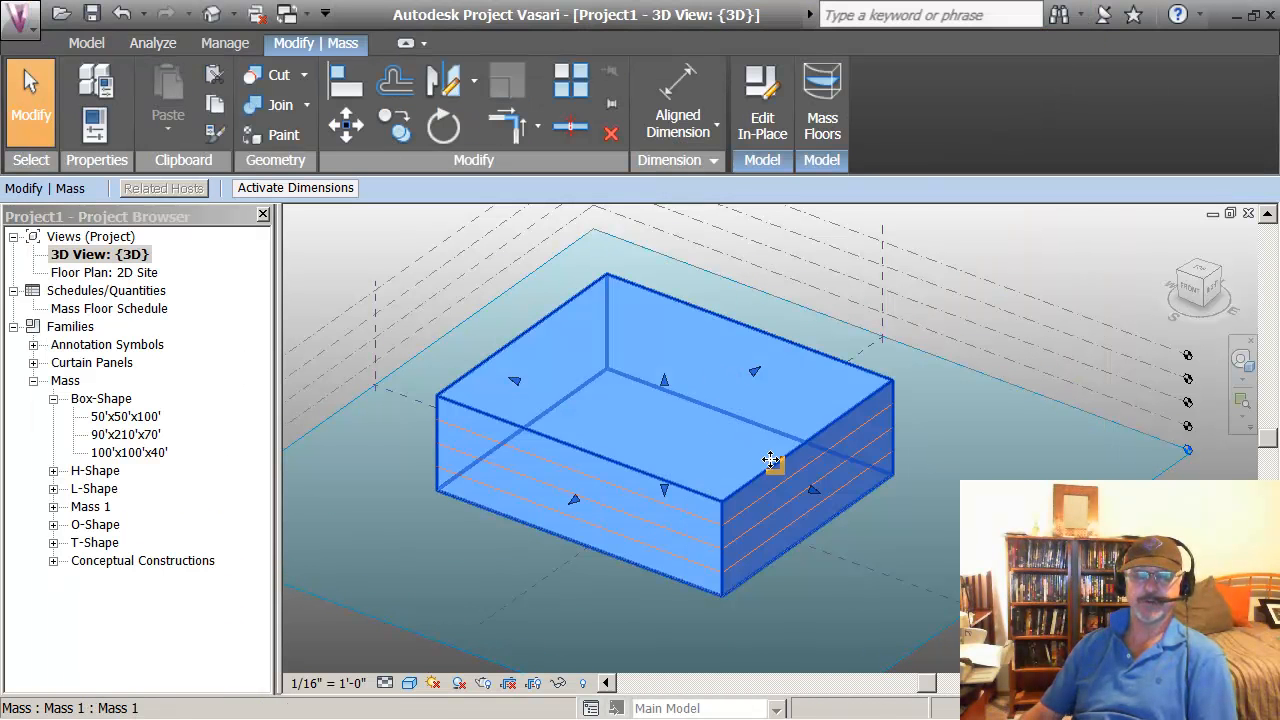
drag(812, 492, 724, 485)
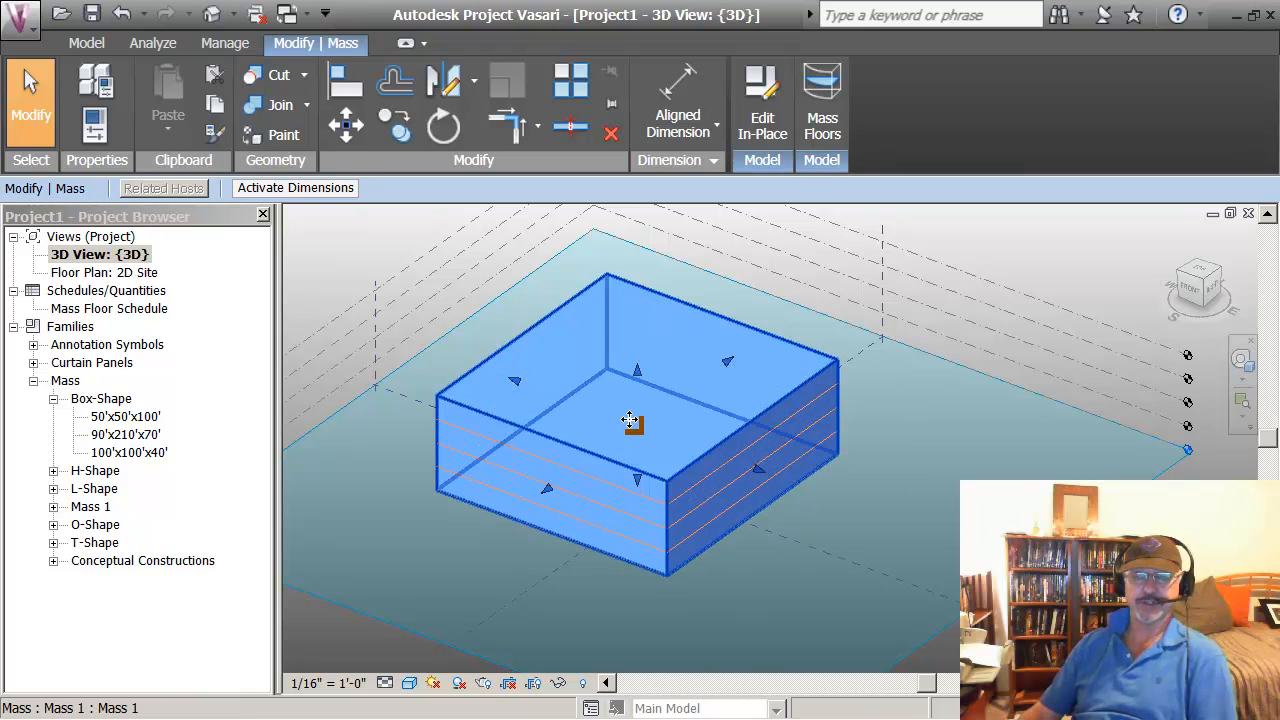
Step: Edit the mass in place, opening the profile of its top face and deleting the front edge line
click(761, 125)
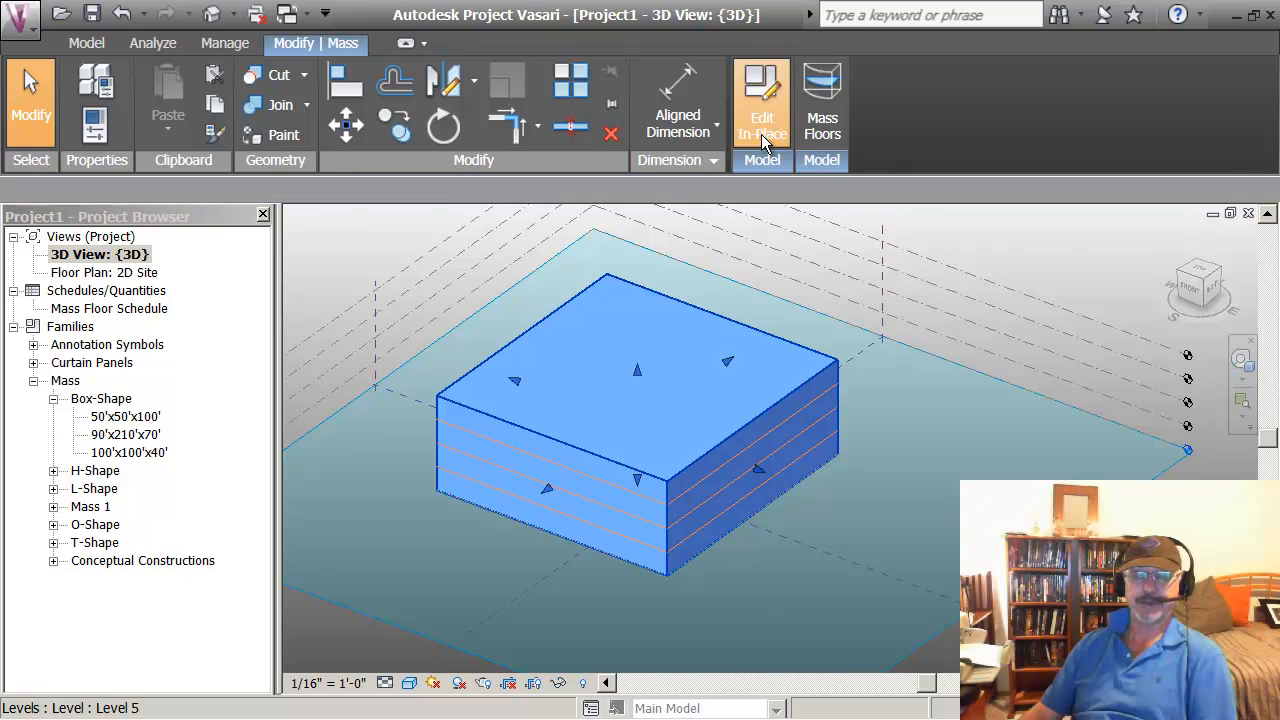
click(578, 438)
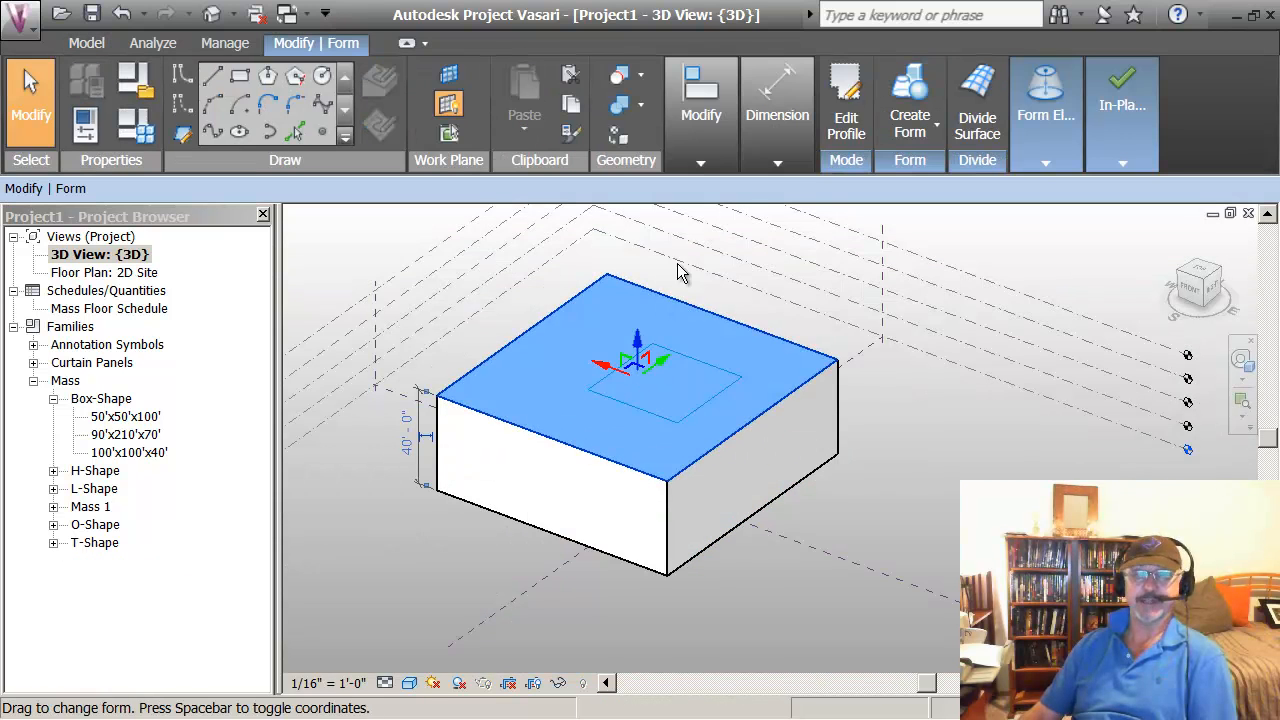
click(838, 128)
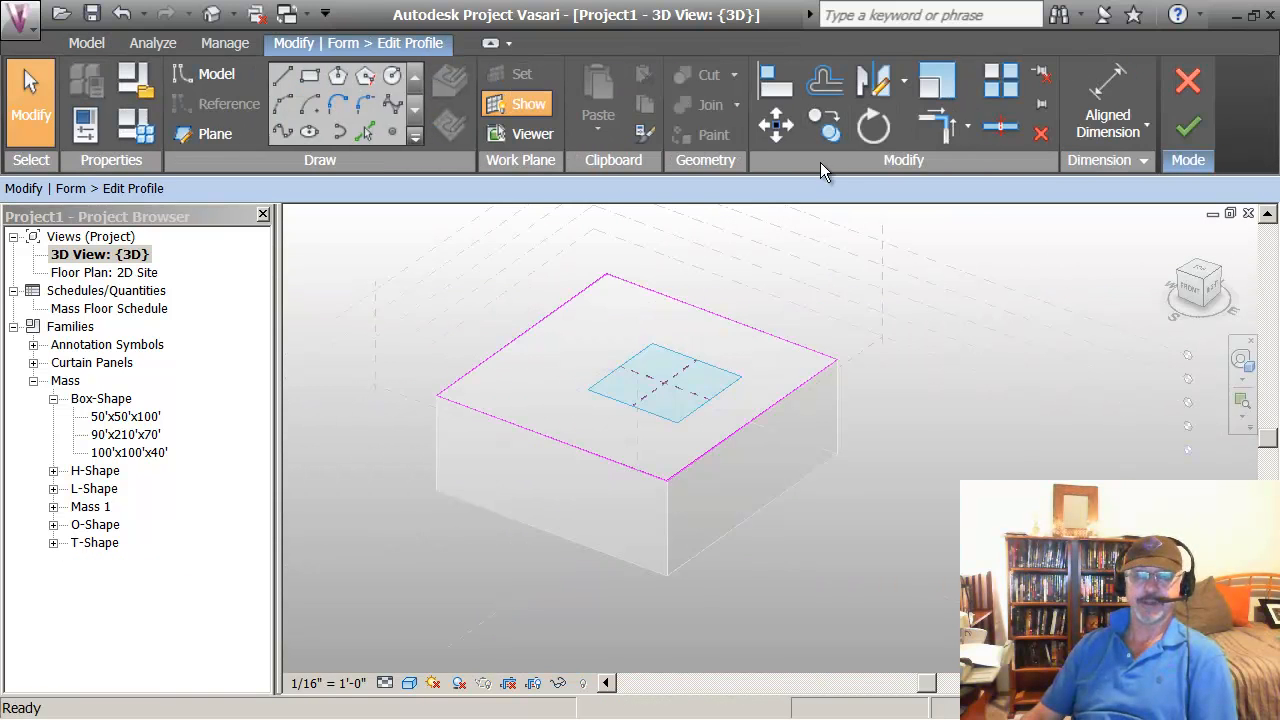
click(547, 445)
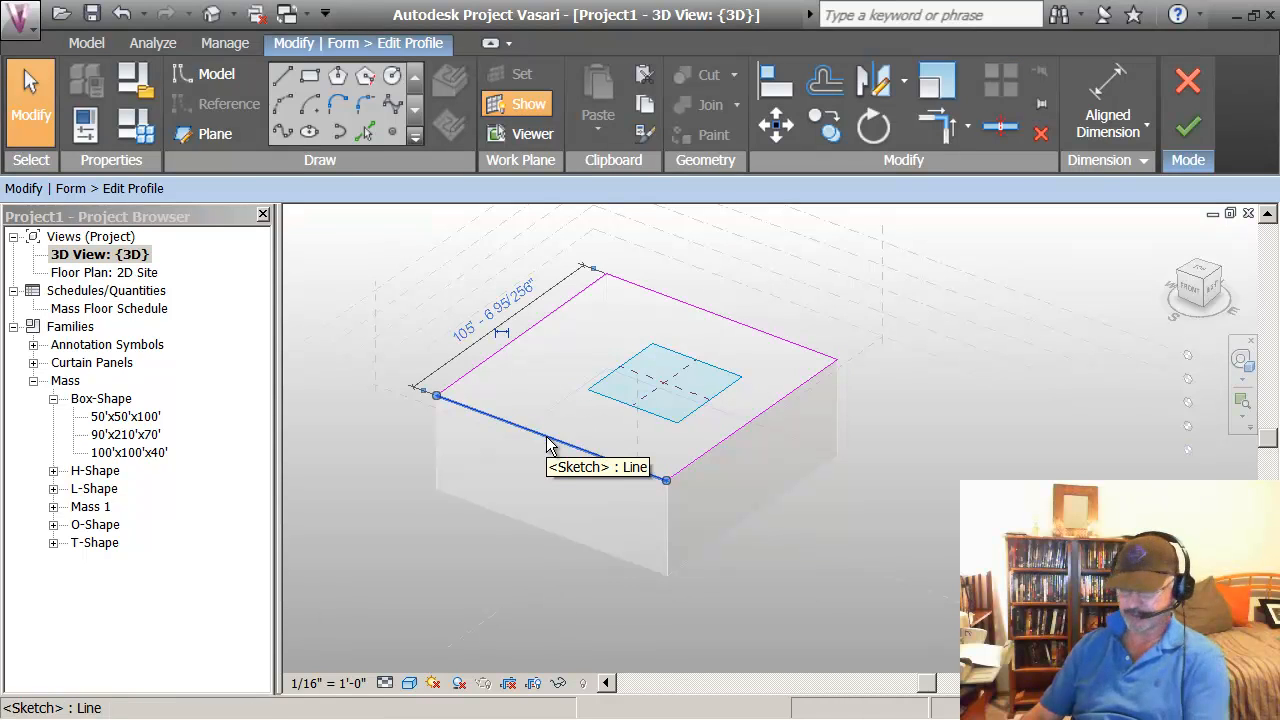
key(Escape)
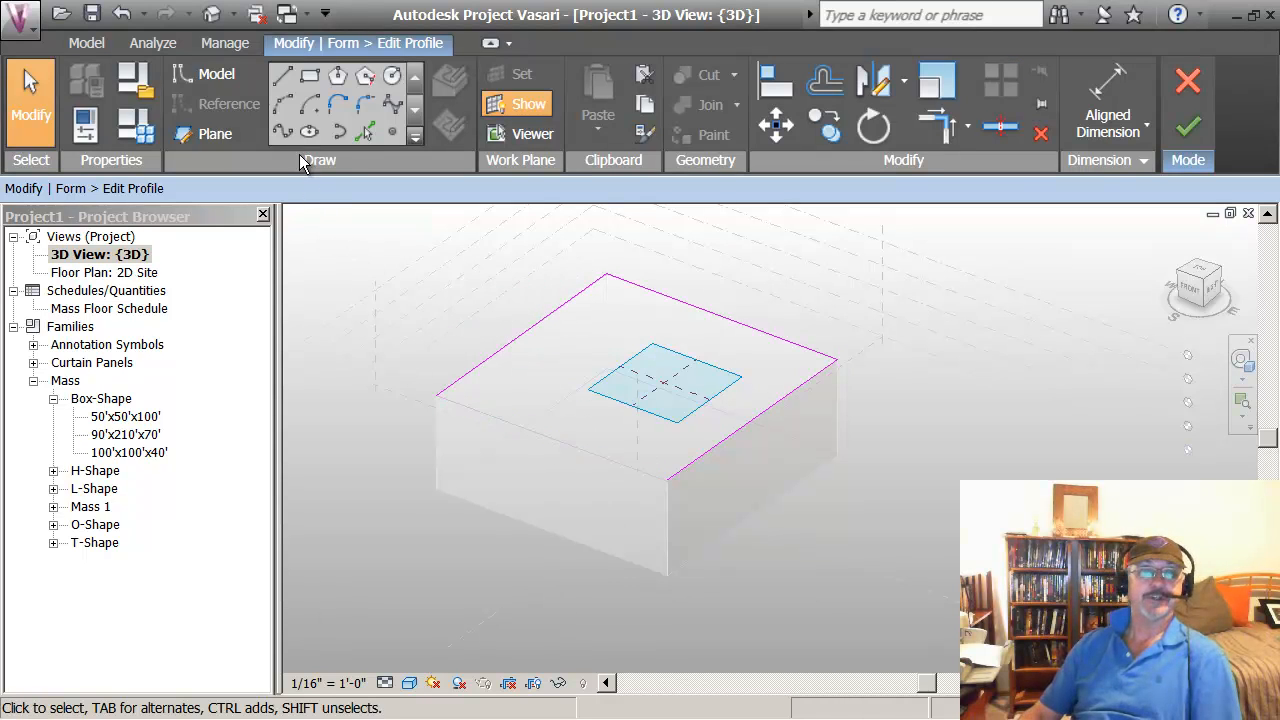
Step: Try to close the top face's profile with an inward arc along the front and finish the profile edit
click(283, 103)
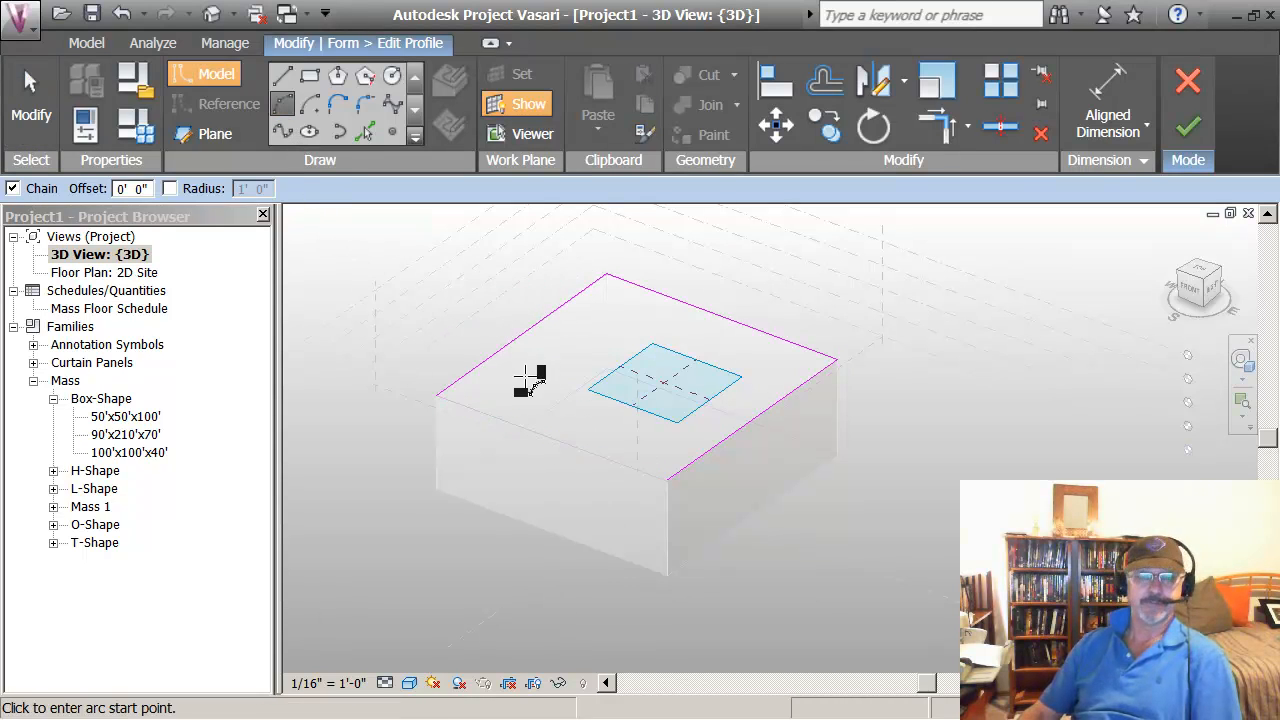
click(441, 396)
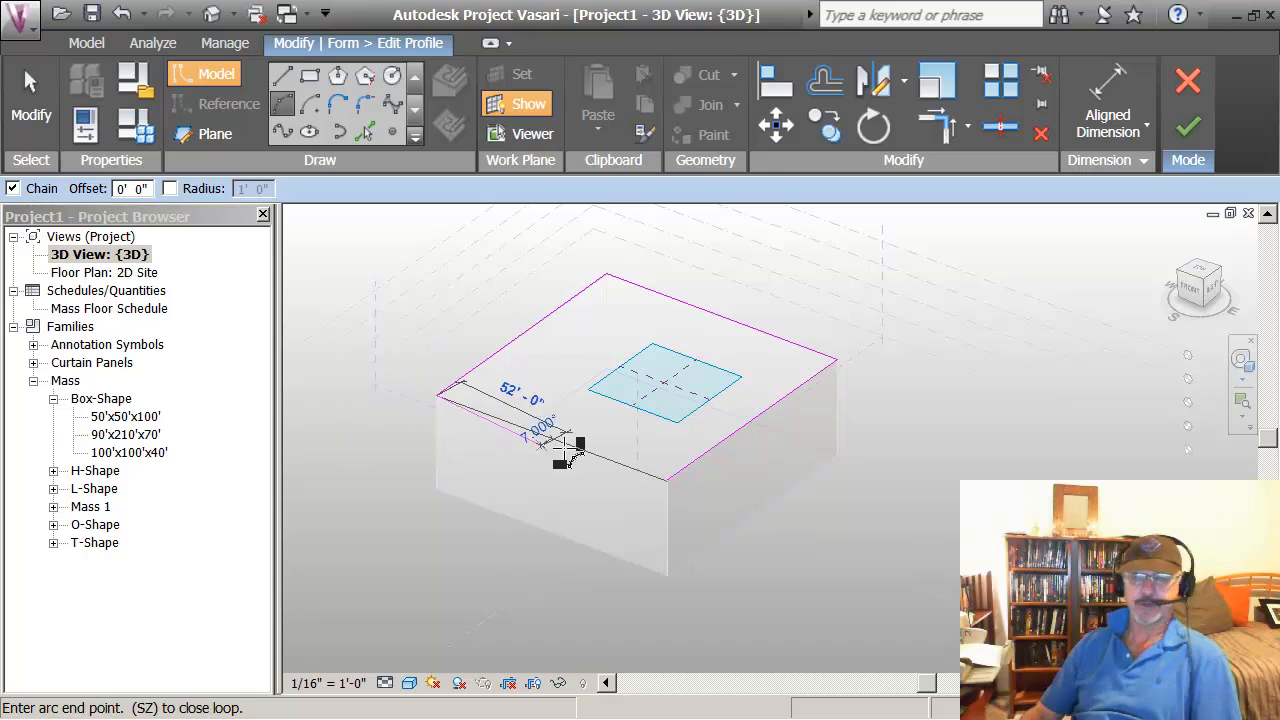
click(670, 474)
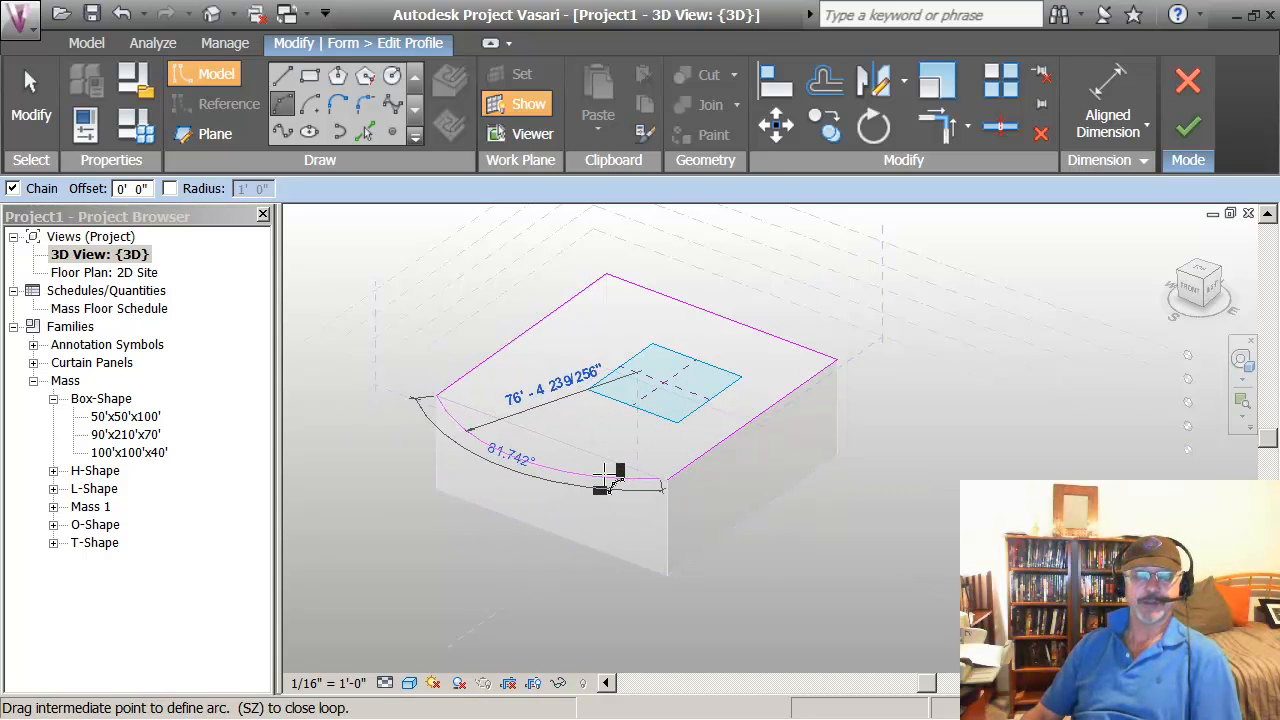
click(603, 423)
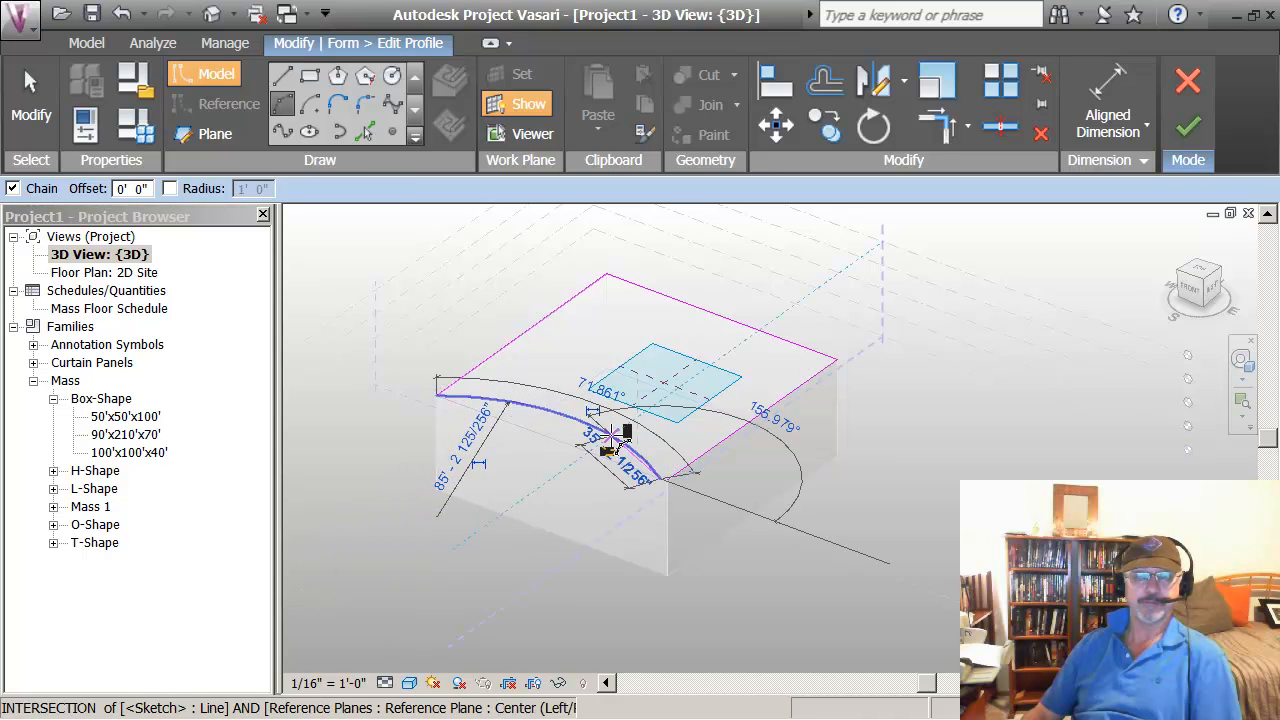
key(Escape)
key(Escape)
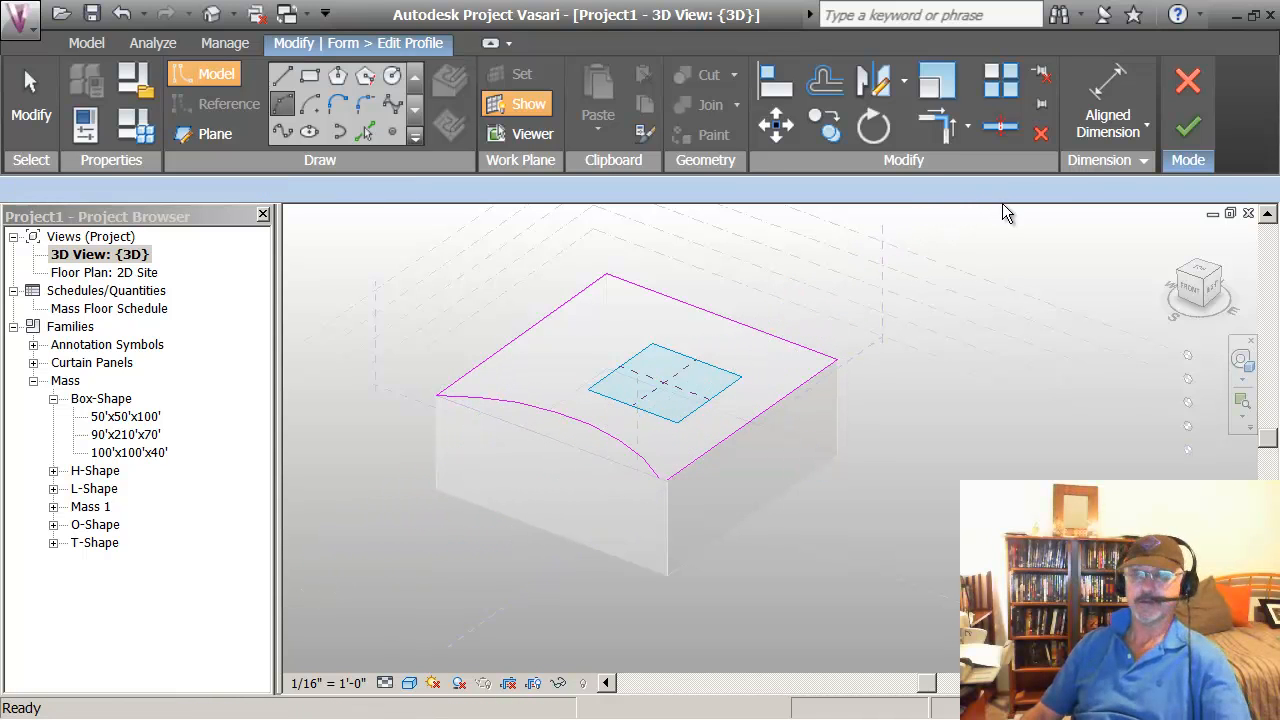
click(1189, 130)
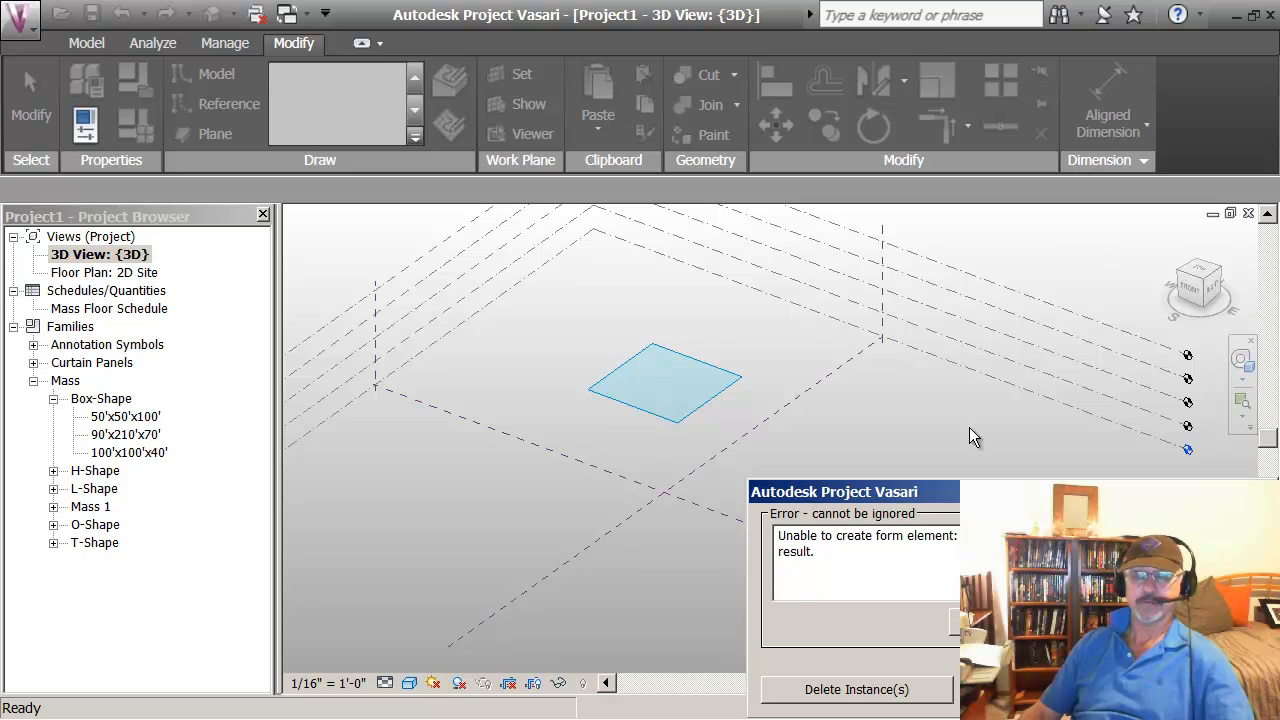
click(1160, 690)
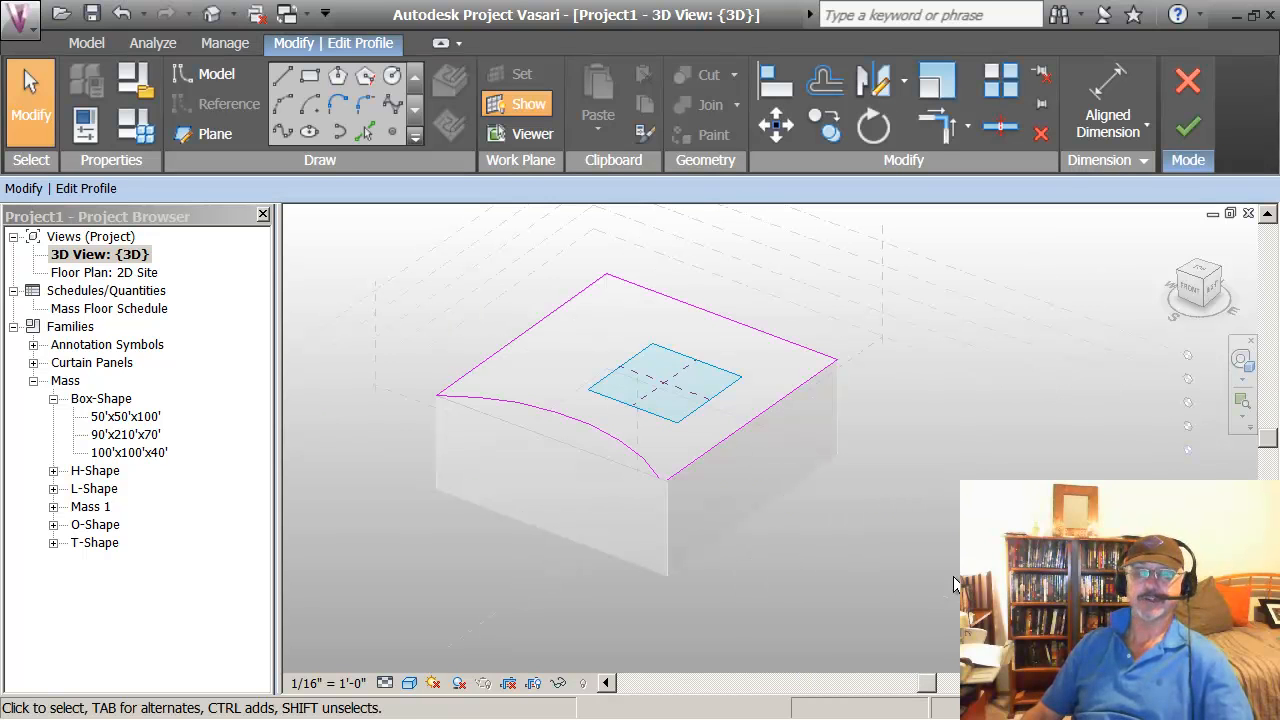
Step: Delete the arc along the front of the top face's profile
scroll(672, 490, up, 2)
scroll(667, 490, up, 2)
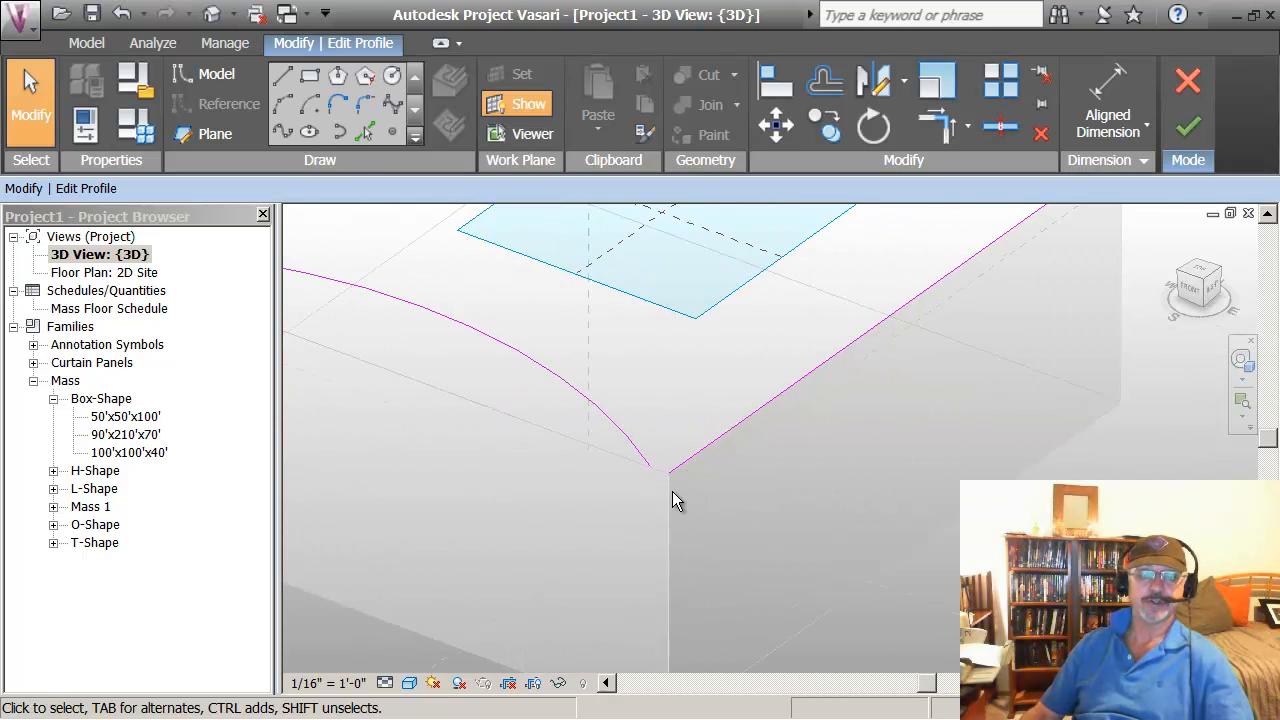
click(637, 449)
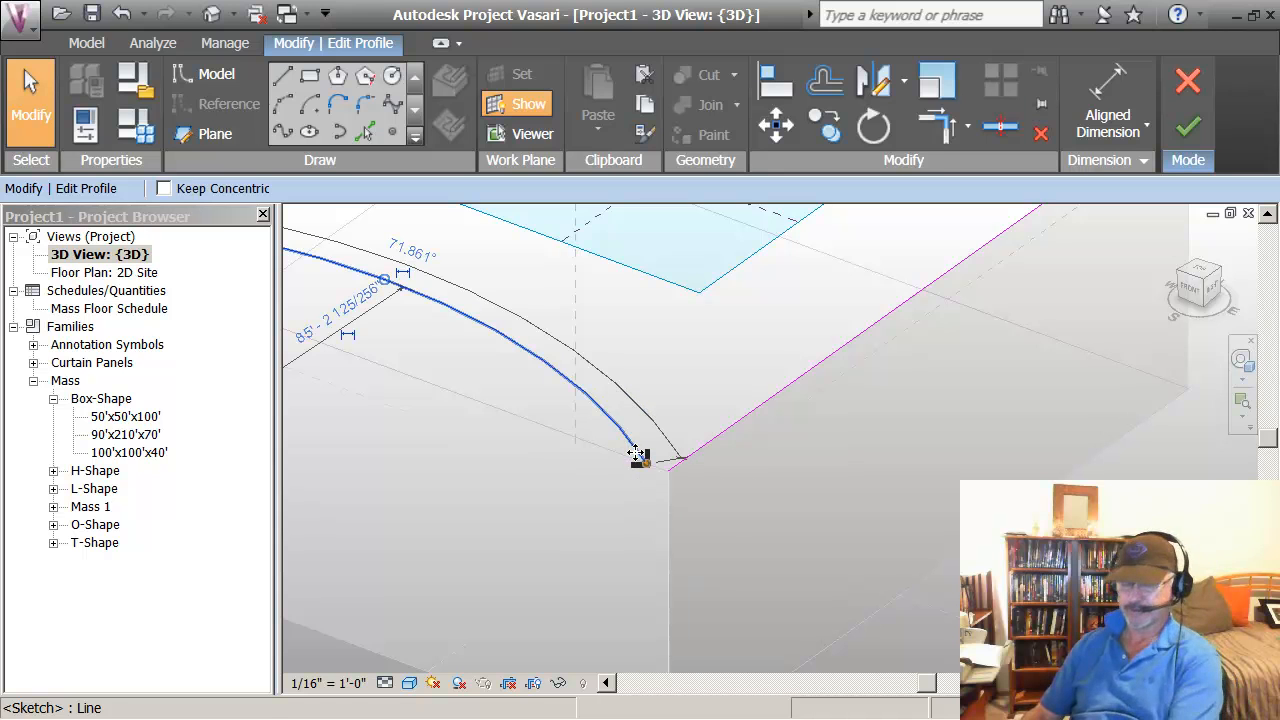
key(Delete)
Step: Draw an inward-curving arc of about 86' radius exactly between the profile's two front corners and finish the profile edit
scroll(623, 457, down, 4)
mouse_move(551, 437)
middle_down()
mouse_move(717, 470)
mouse_move(646, 428)
middle_up()
click(283, 104)
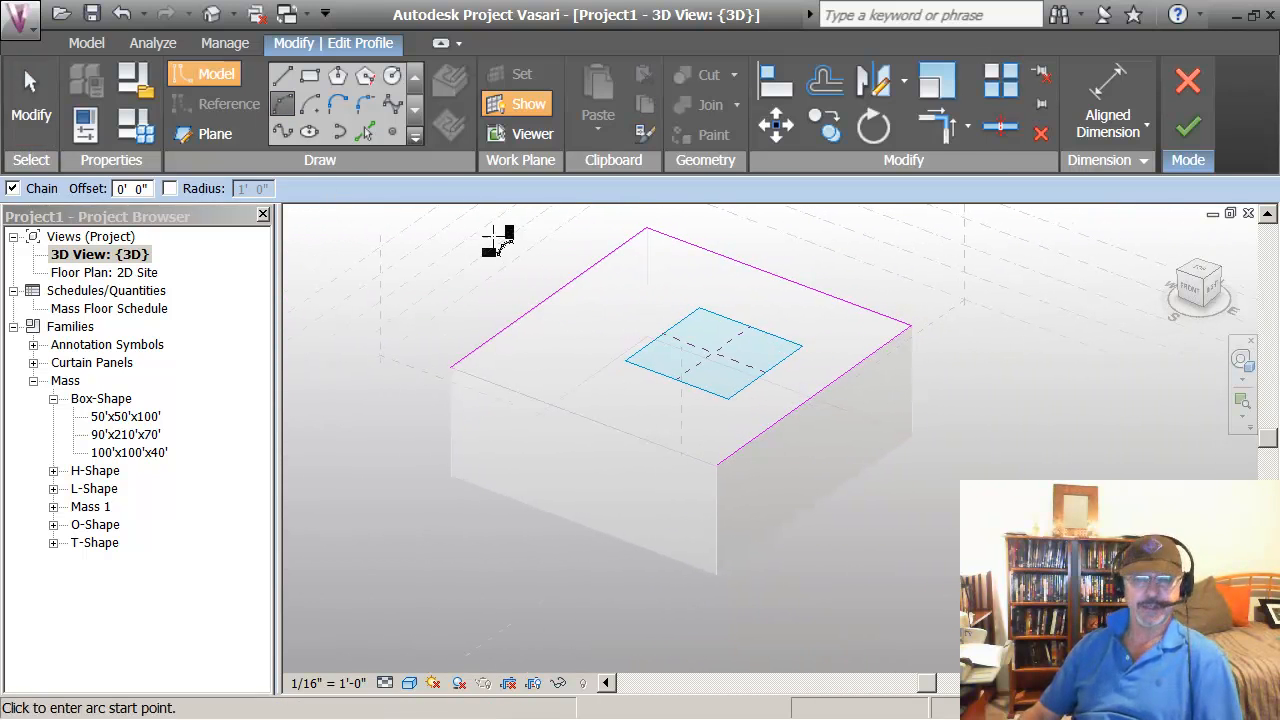
click(453, 366)
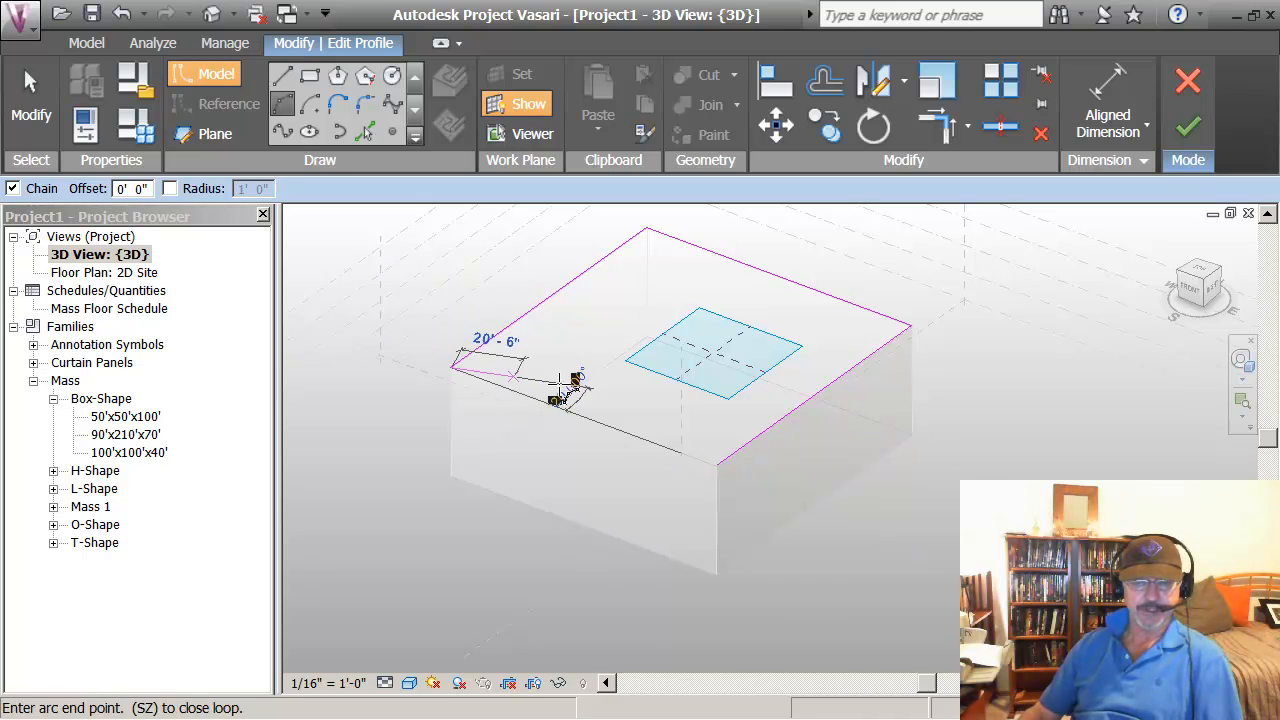
click(717, 463)
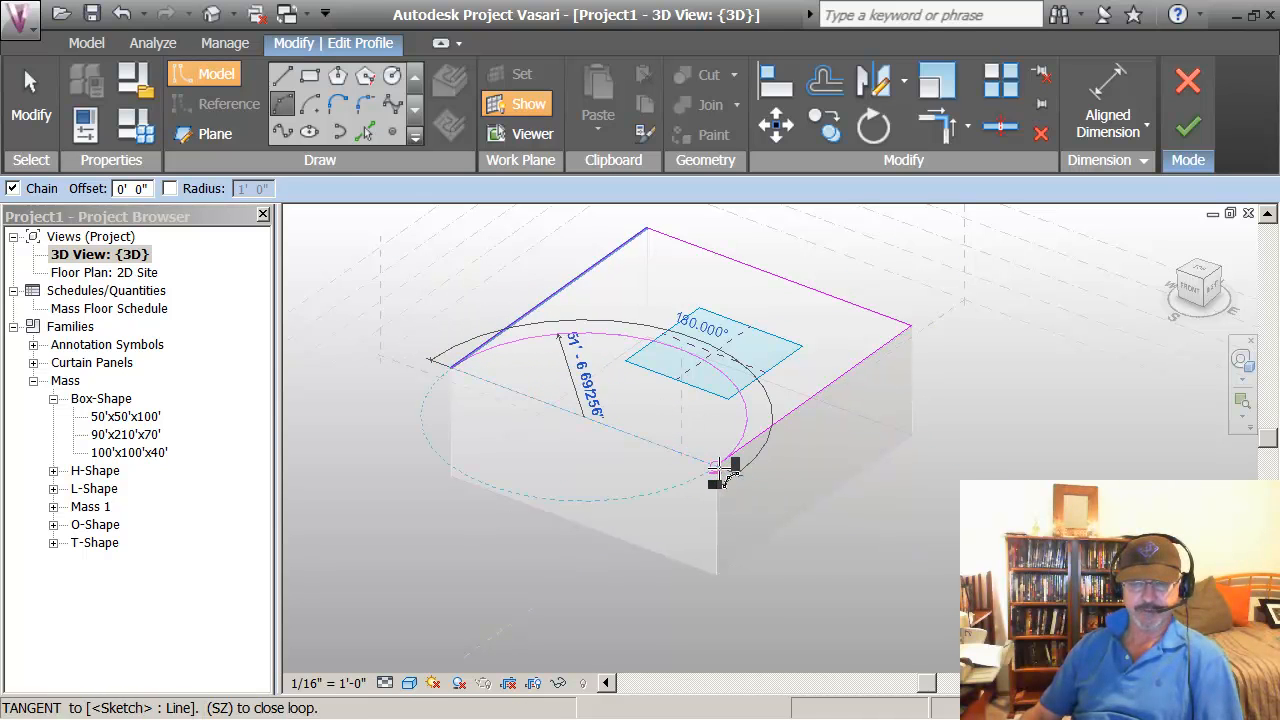
click(678, 430)
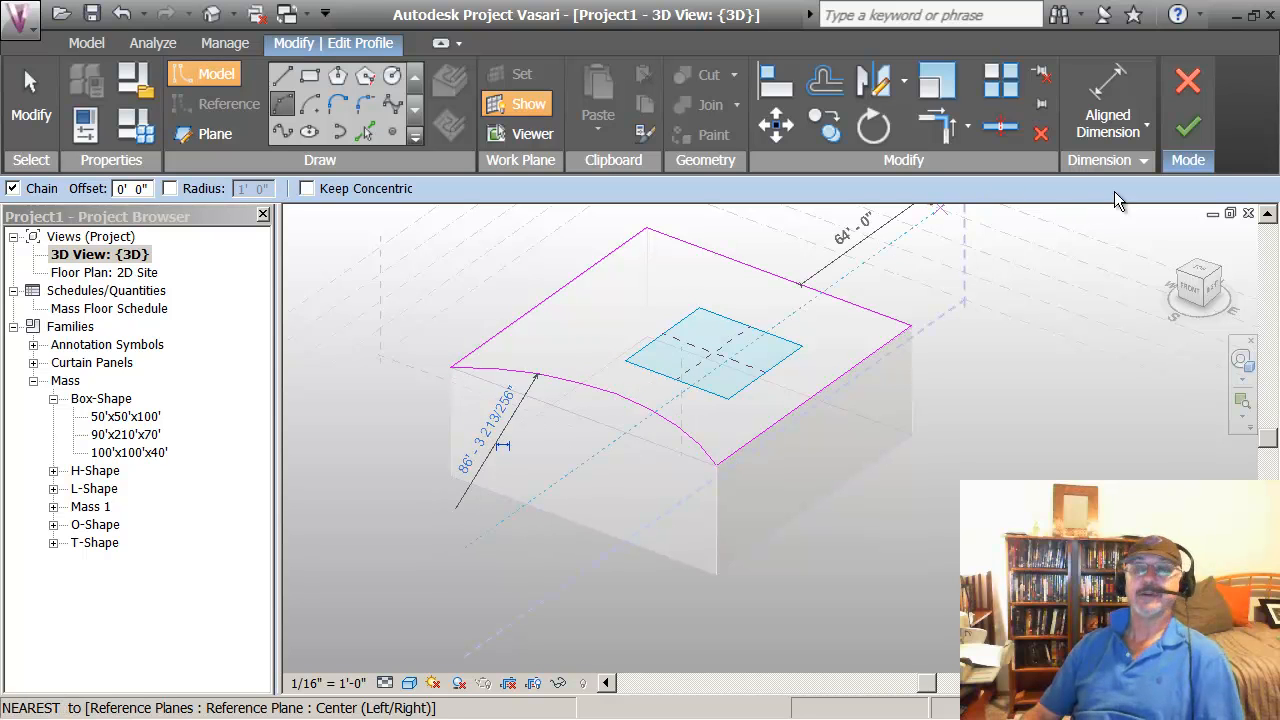
click(1187, 128)
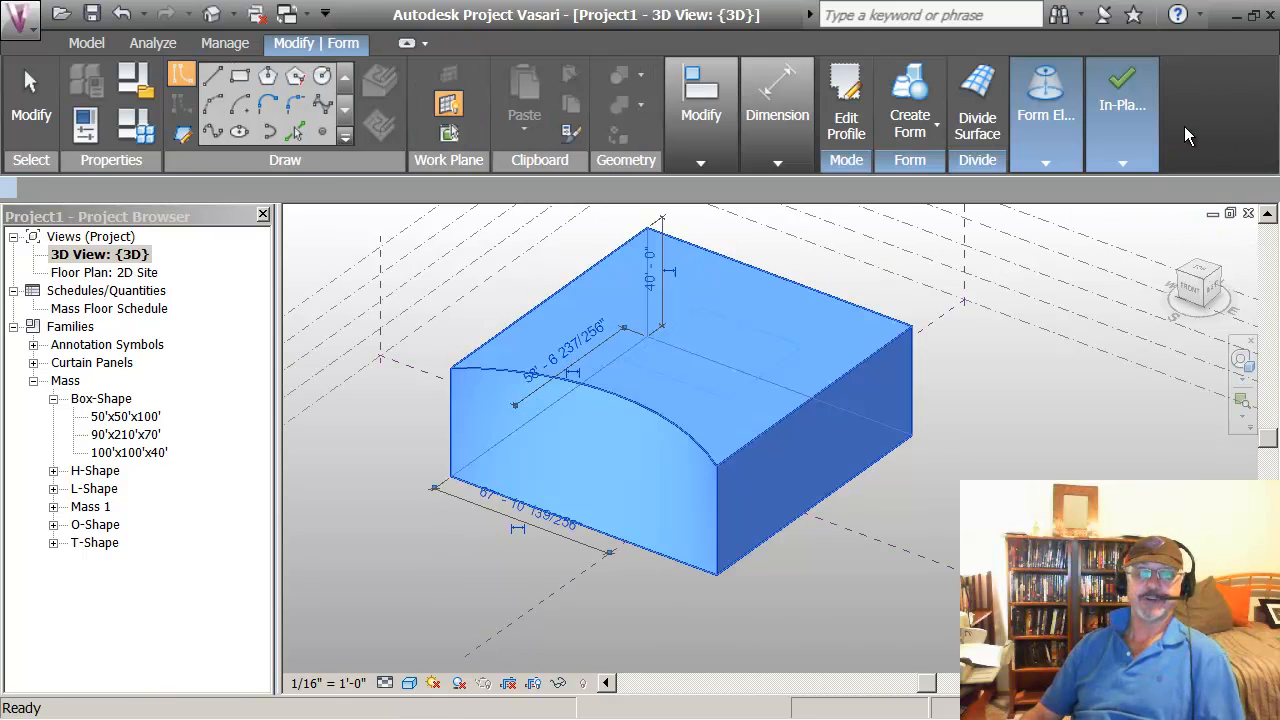
Step: Finish the in-place mass edit, check the curved front from several sides, and open the Mass Floor Schedule
shift+middle_drag(720, 473, 637, 371)
click(572, 546)
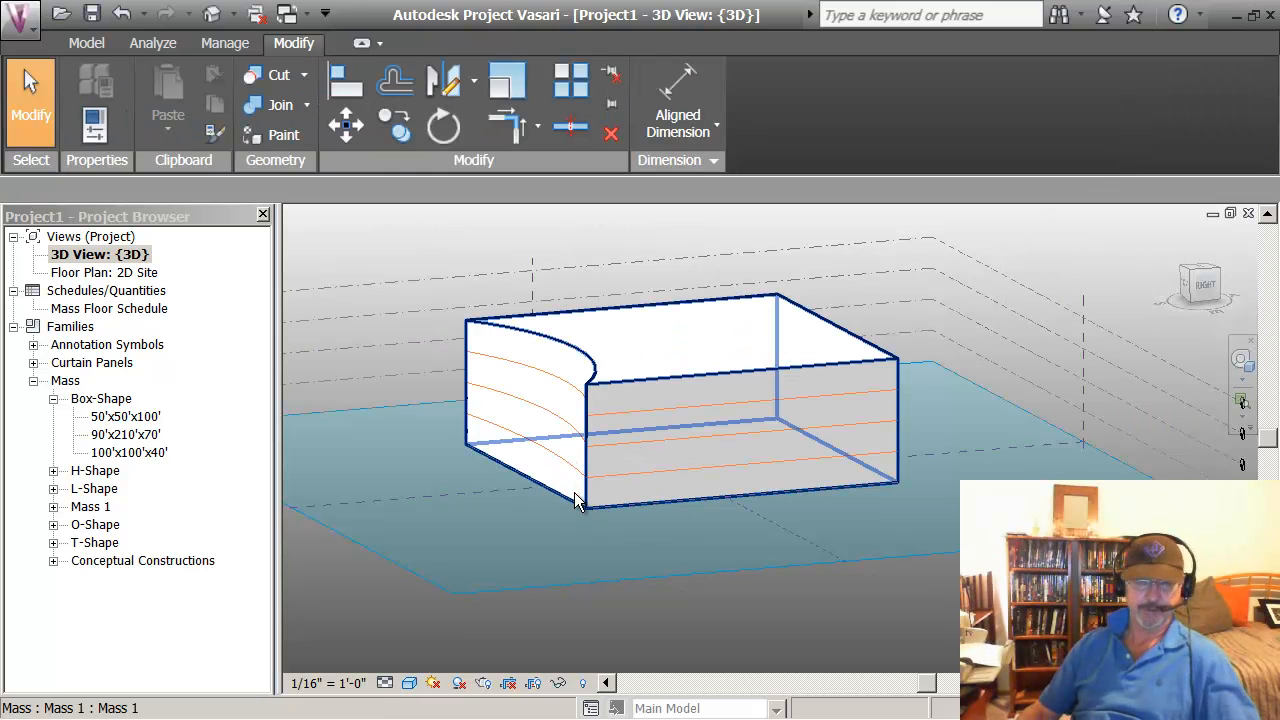
shift+middle_drag(586, 505, 858, 432)
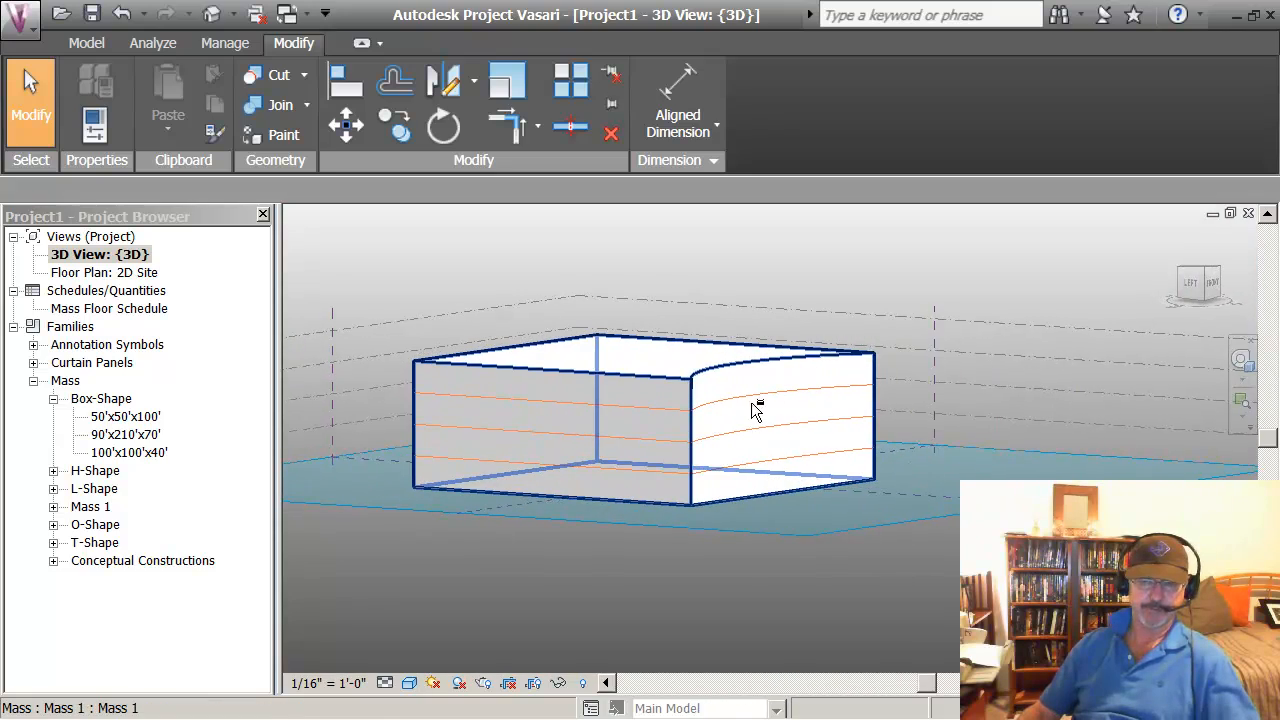
shift+middle_drag(756, 410, 711, 523)
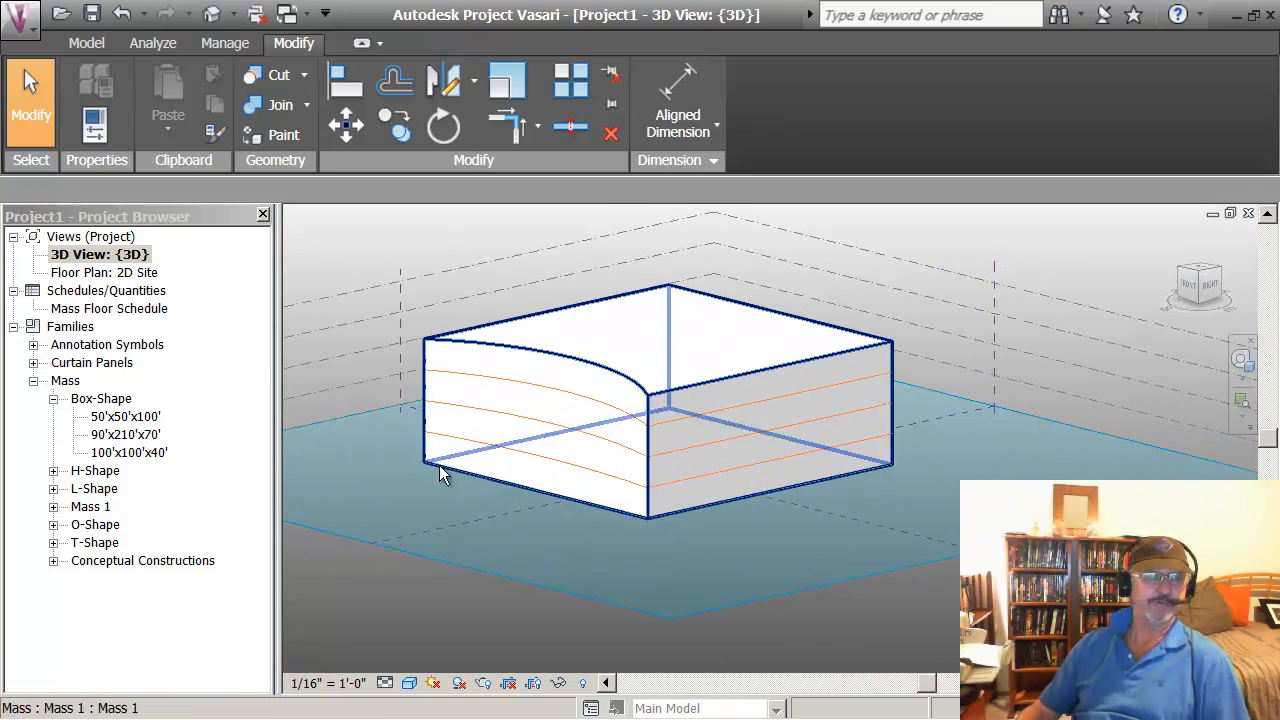
double_click(68, 309)
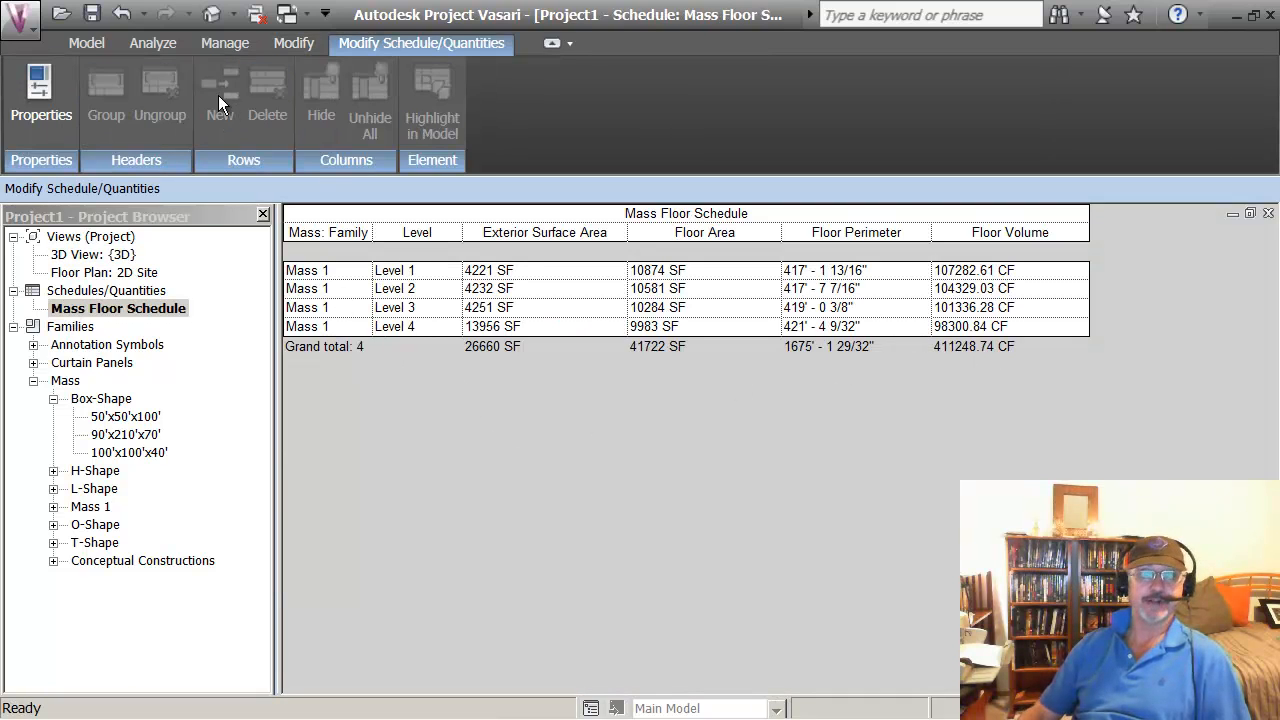
Step: Review the project location and the surrounding weather stations on the map around Madison, accepting the current location settings
click(155, 43)
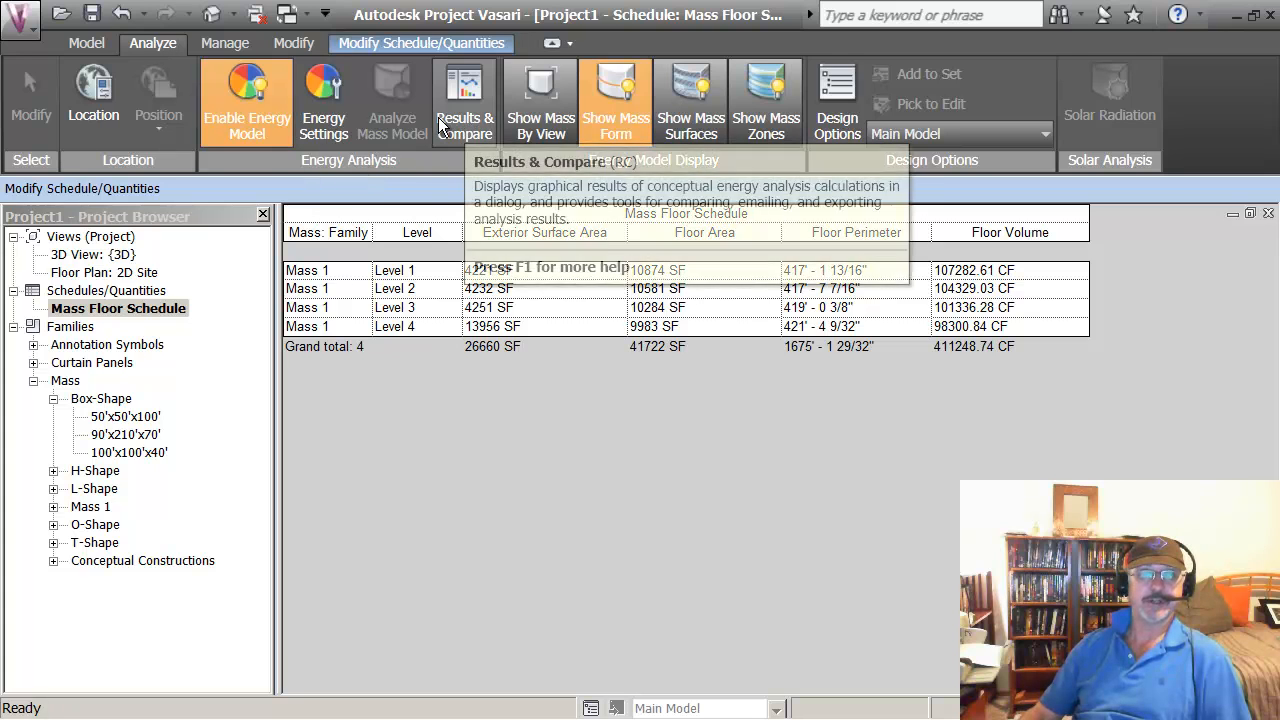
click(248, 95)
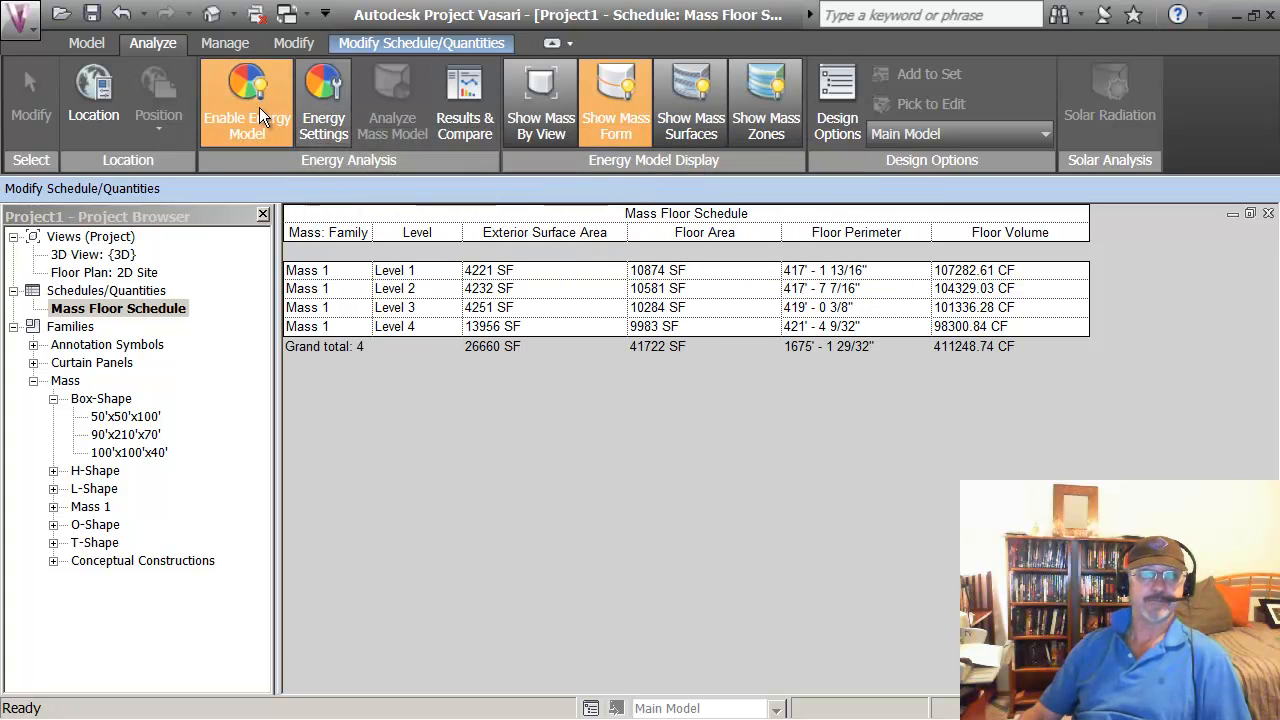
click(94, 100)
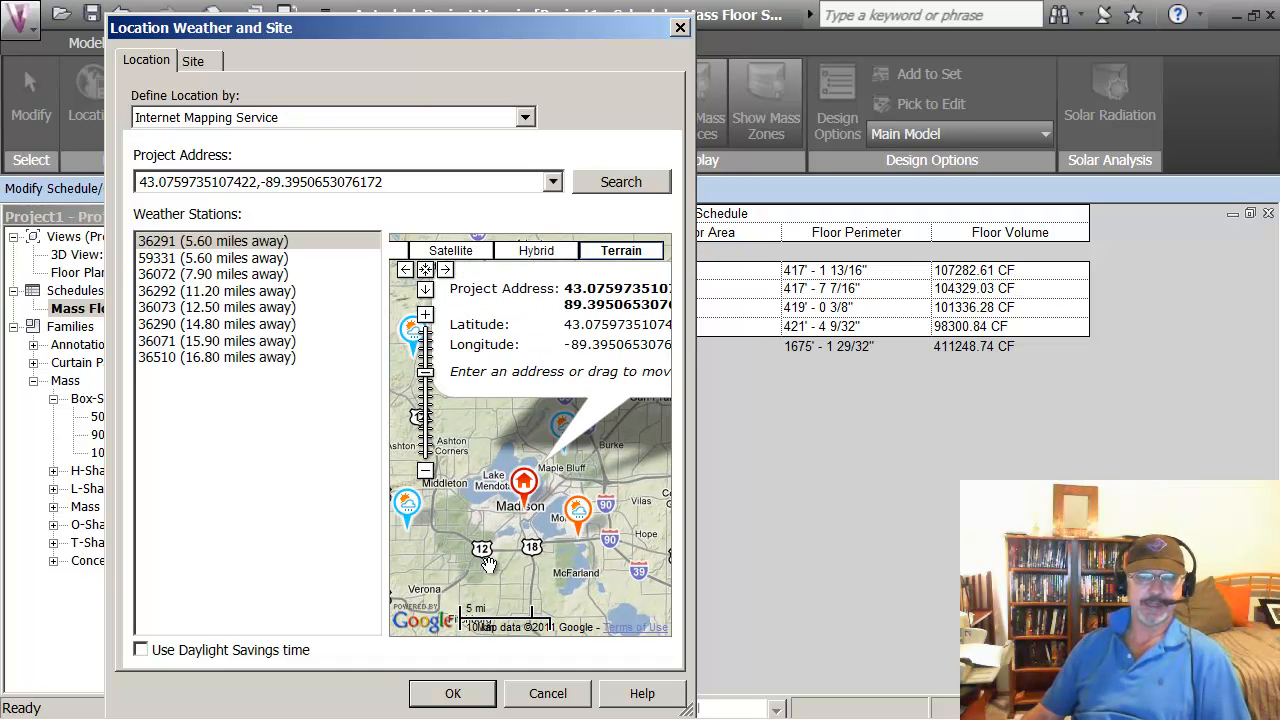
mouse_move(402, 525)
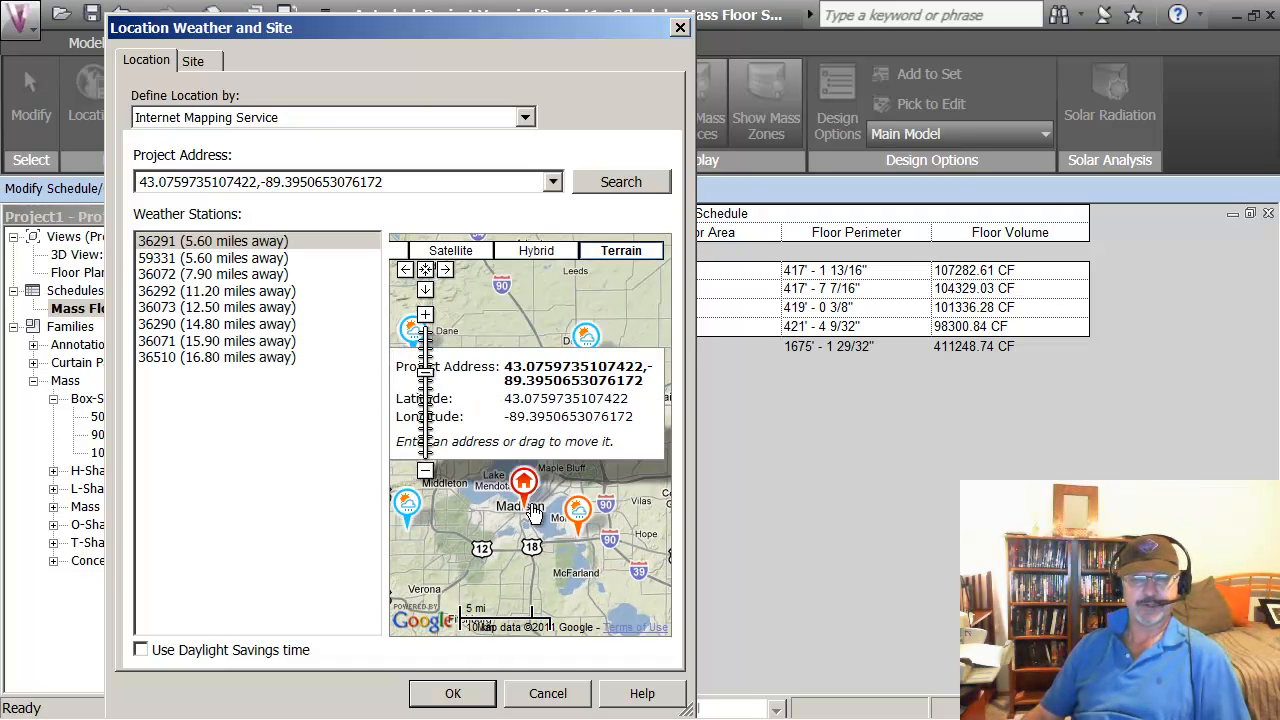
mouse_move(577, 527)
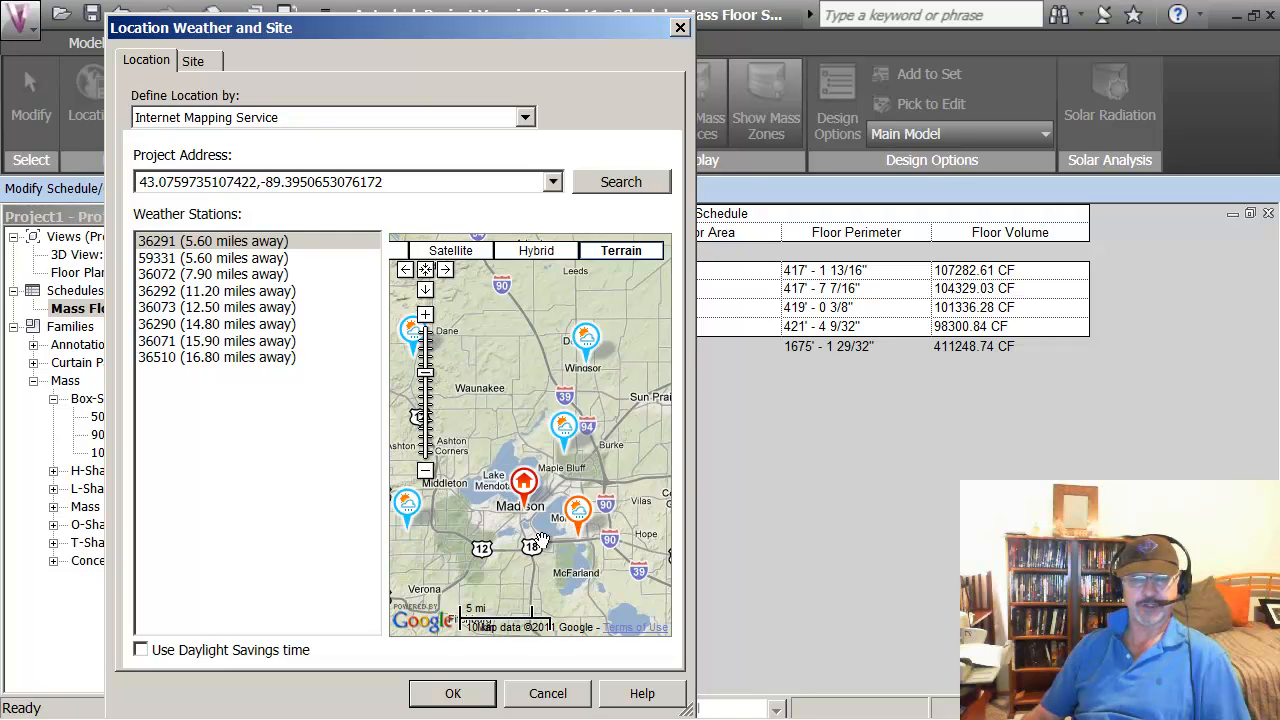
scroll(499, 557, down, 1)
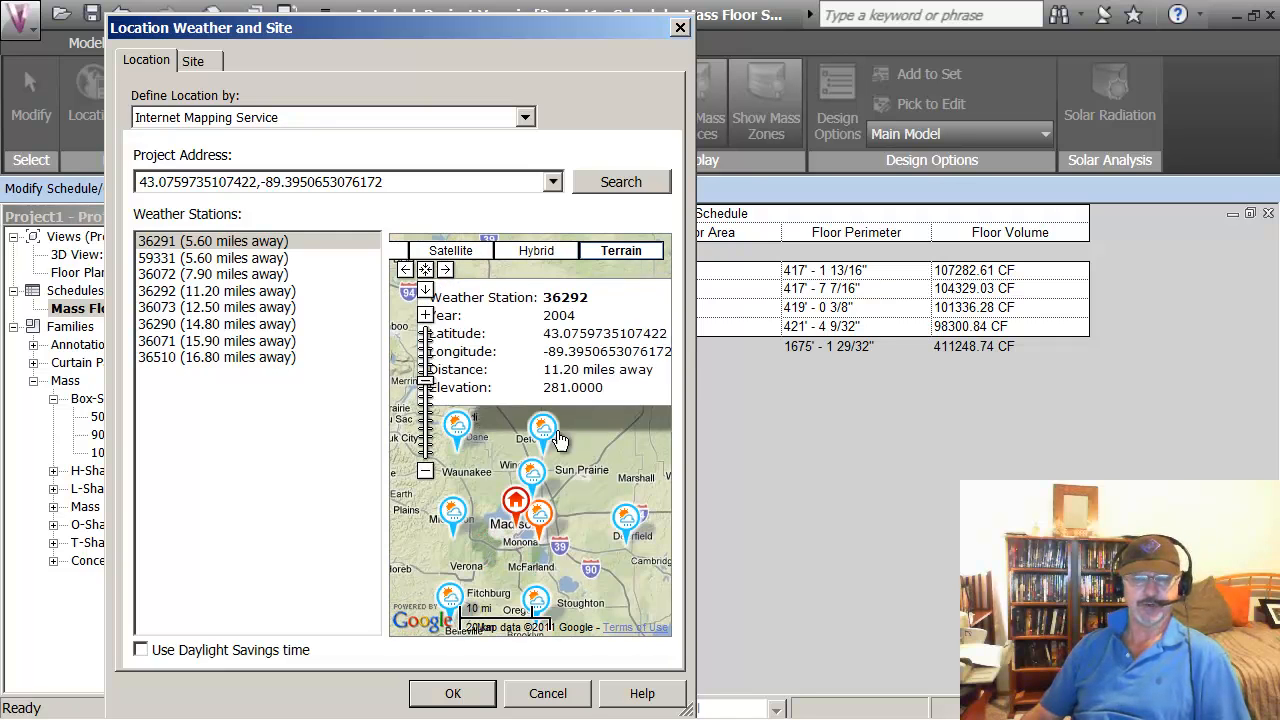
mouse_move(513, 537)
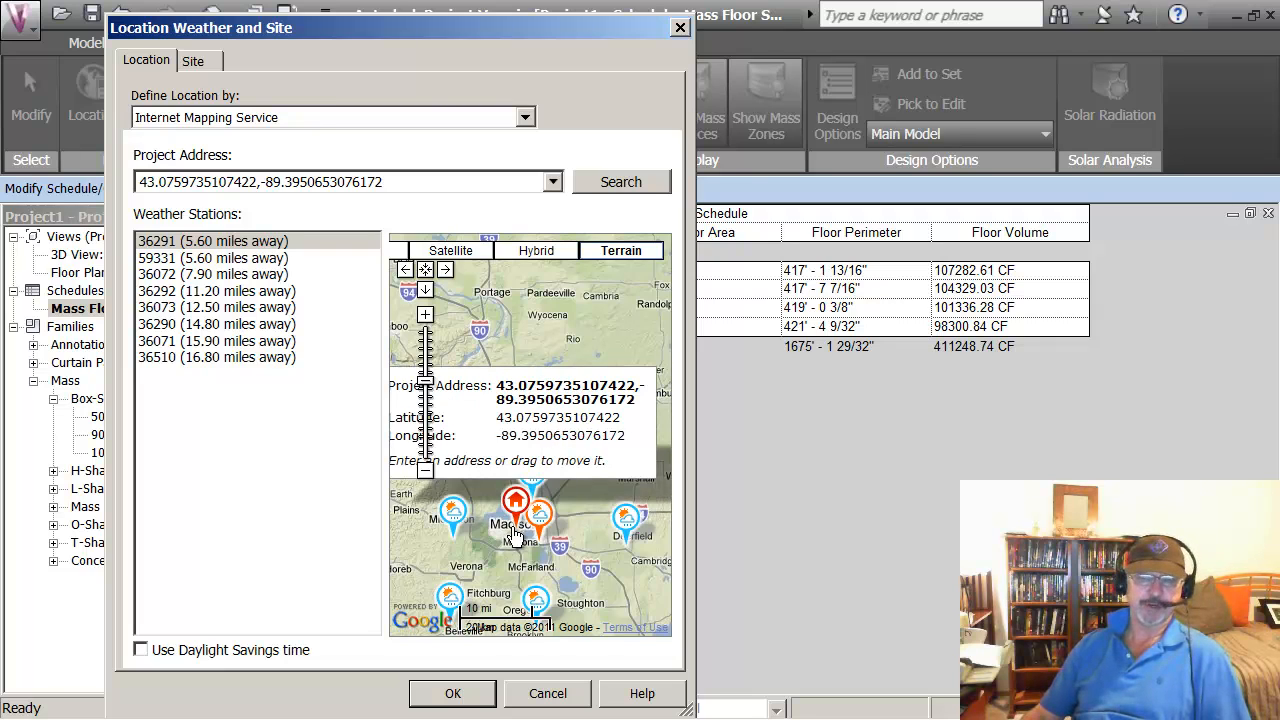
mouse_move(623, 541)
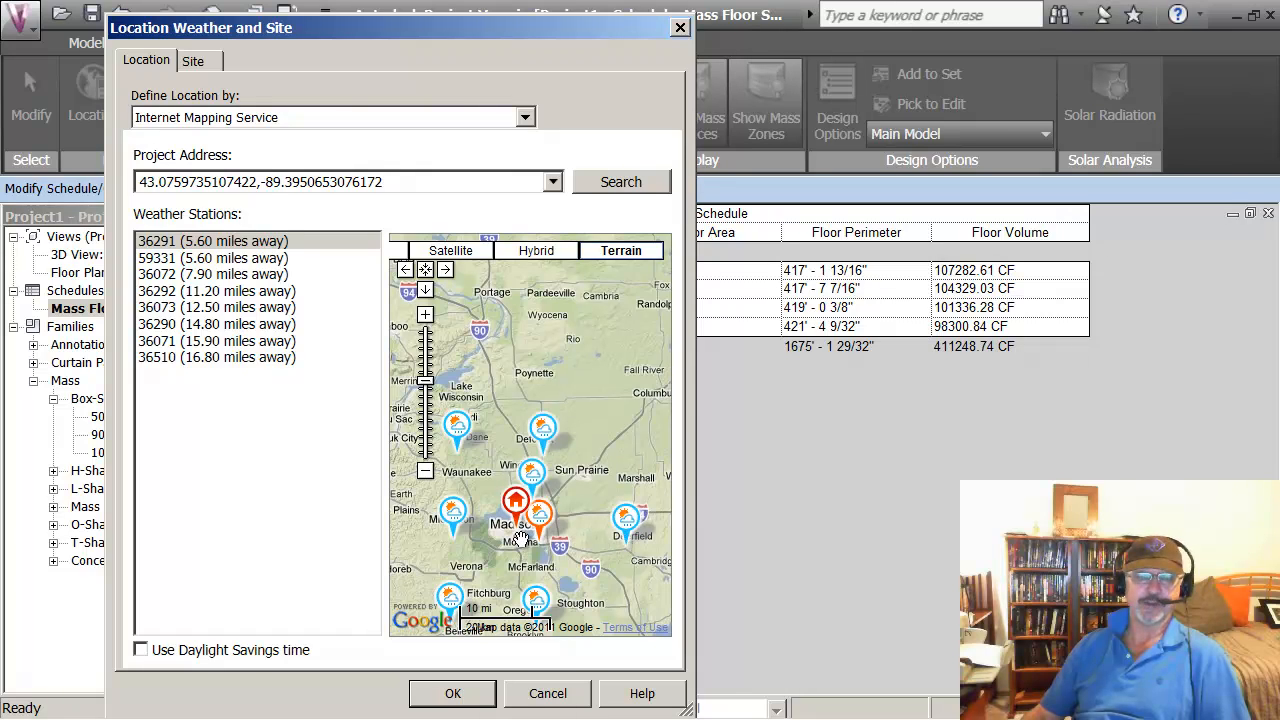
click(455, 695)
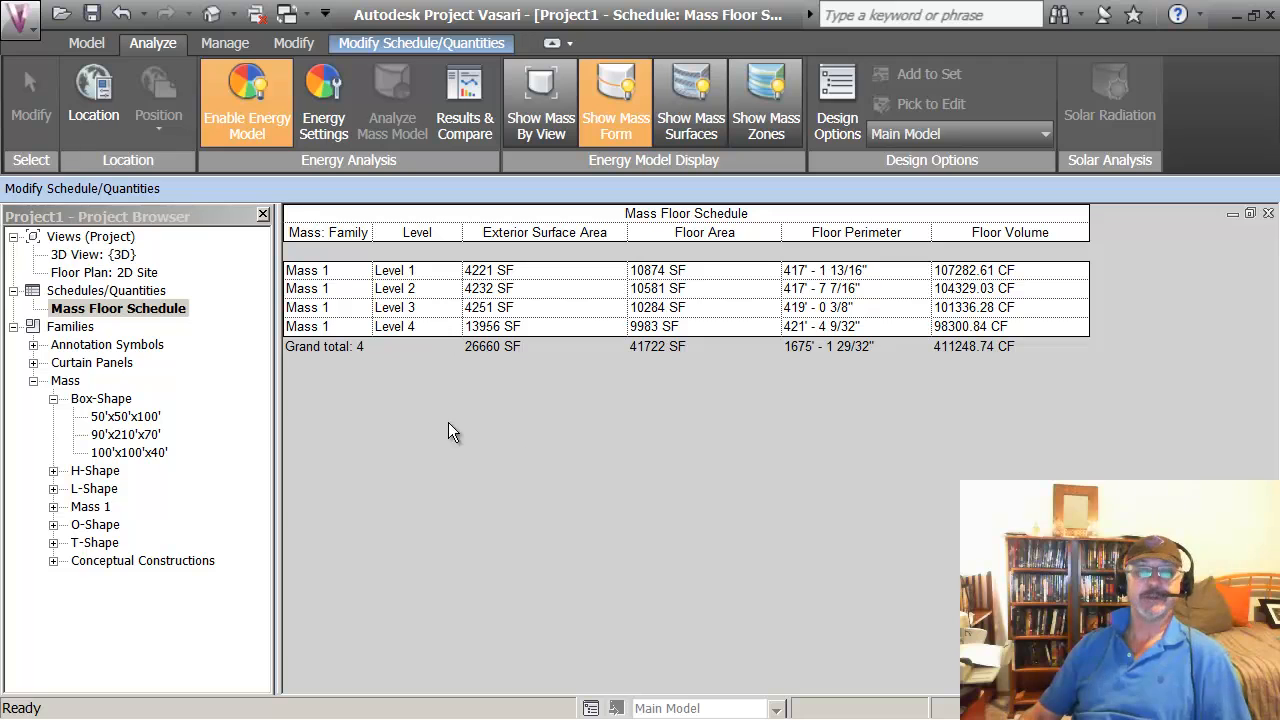
Step: Return to the 3D view and start an energy analysis of the curved mass model named Baseline2
double_click(105, 255)
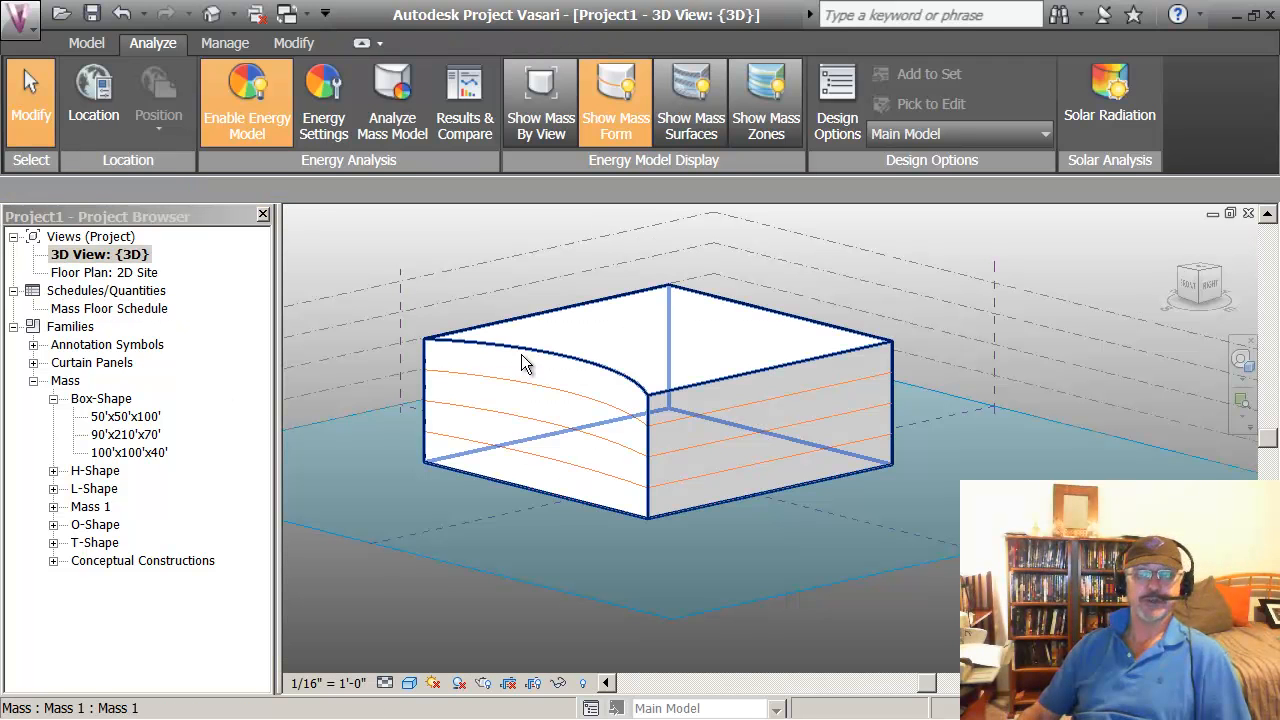
shift+middle_drag(680, 466, 368, 288)
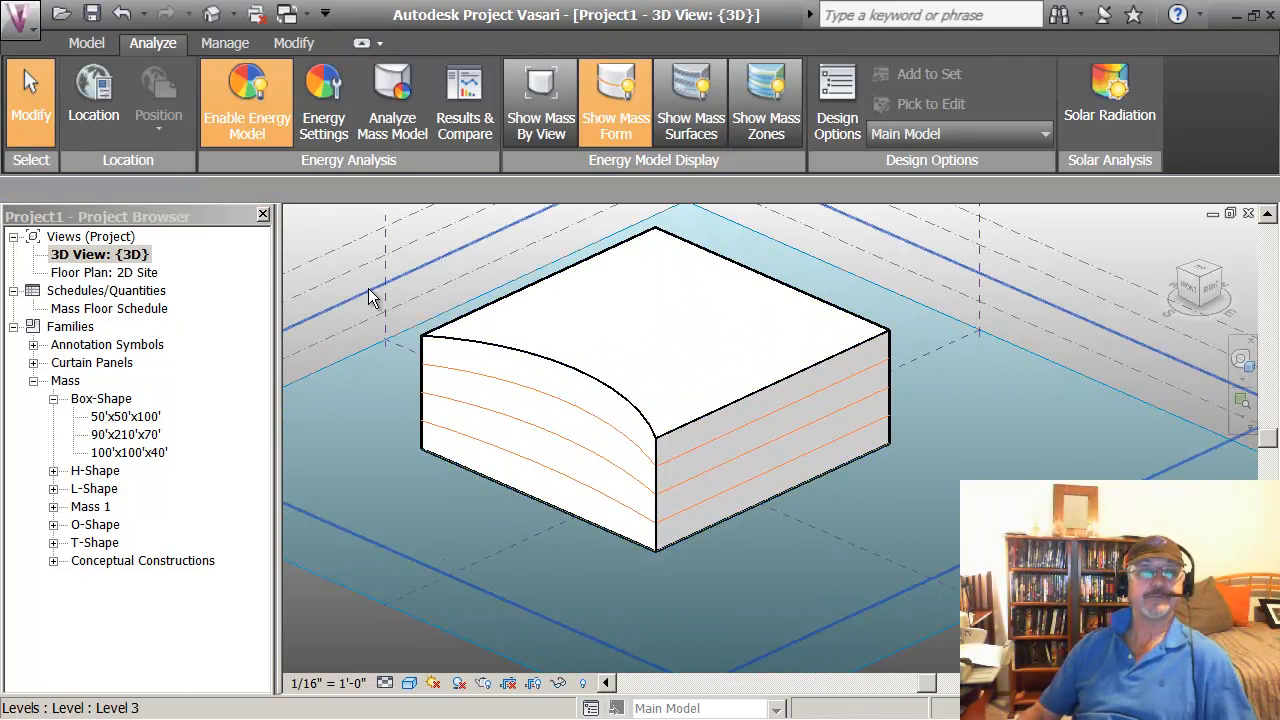
click(387, 131)
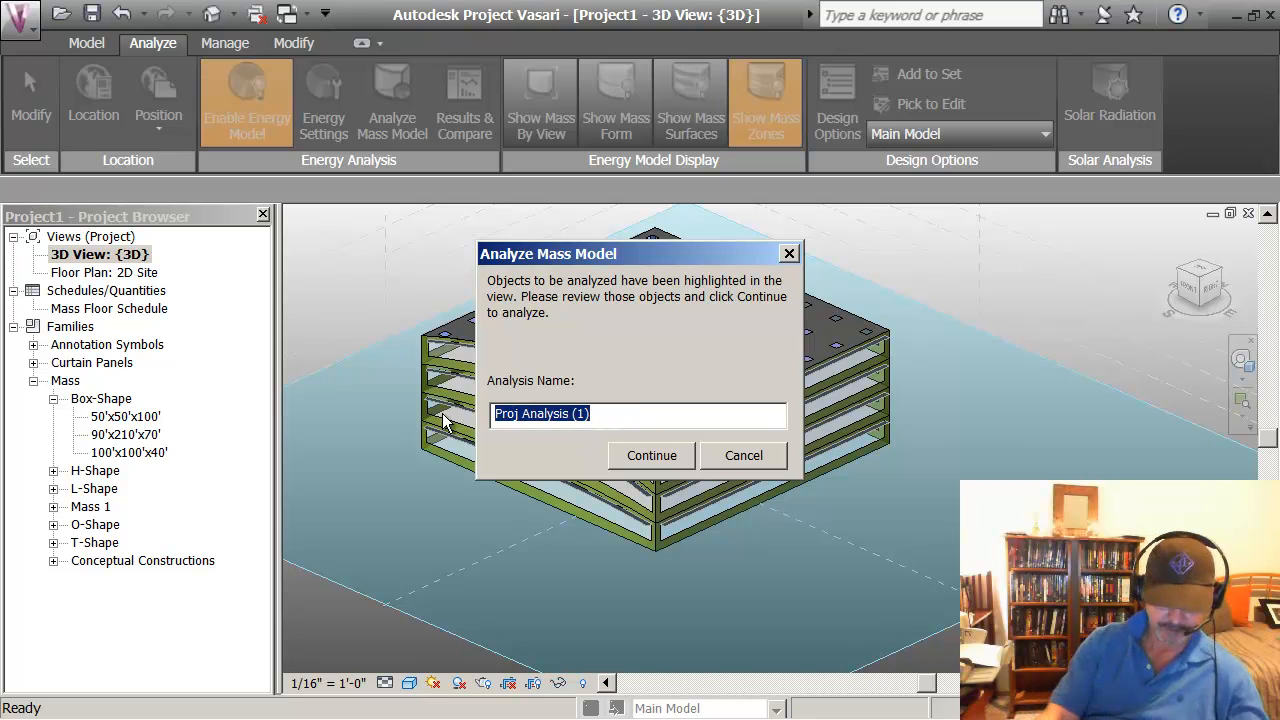
text(Baseline2)
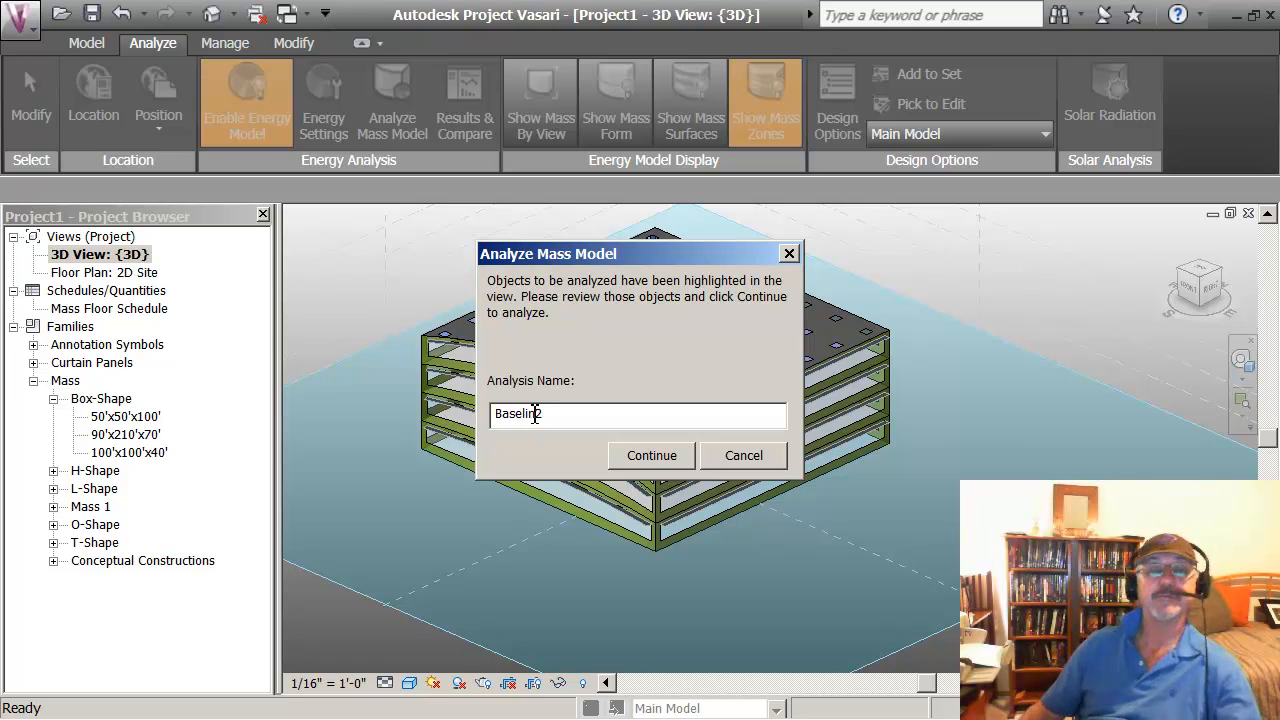
text(e)
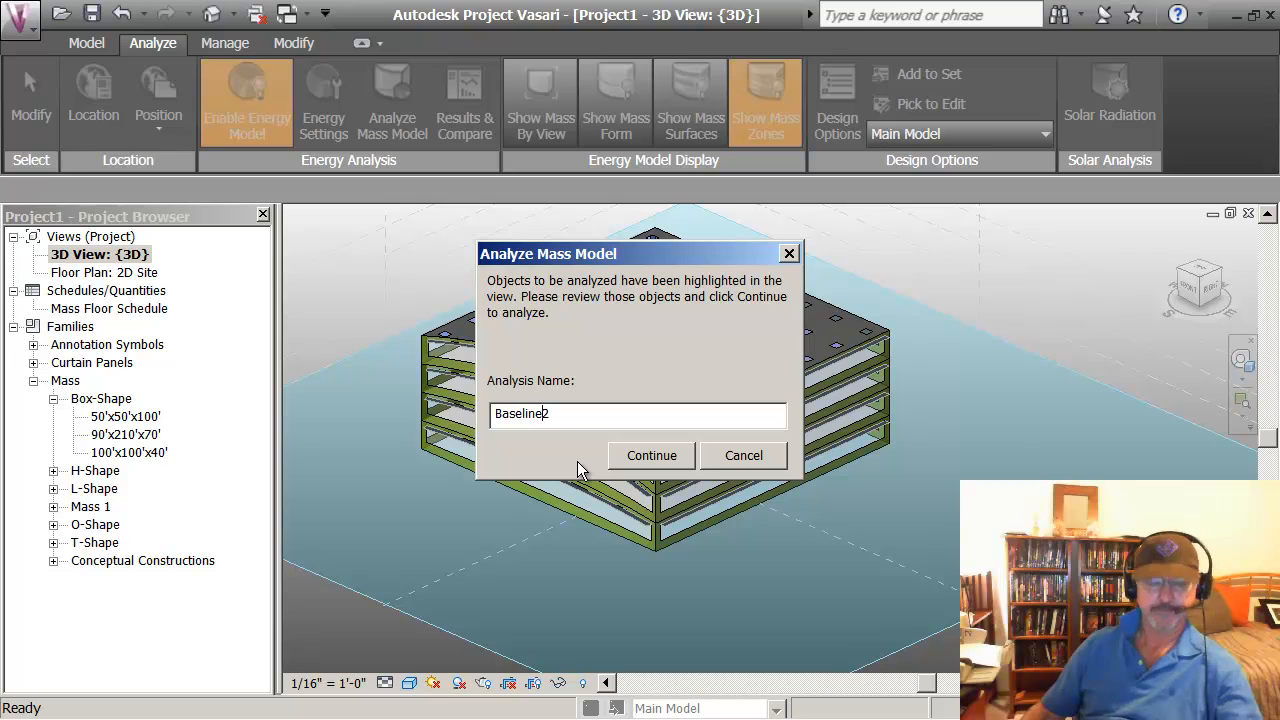
click(660, 462)
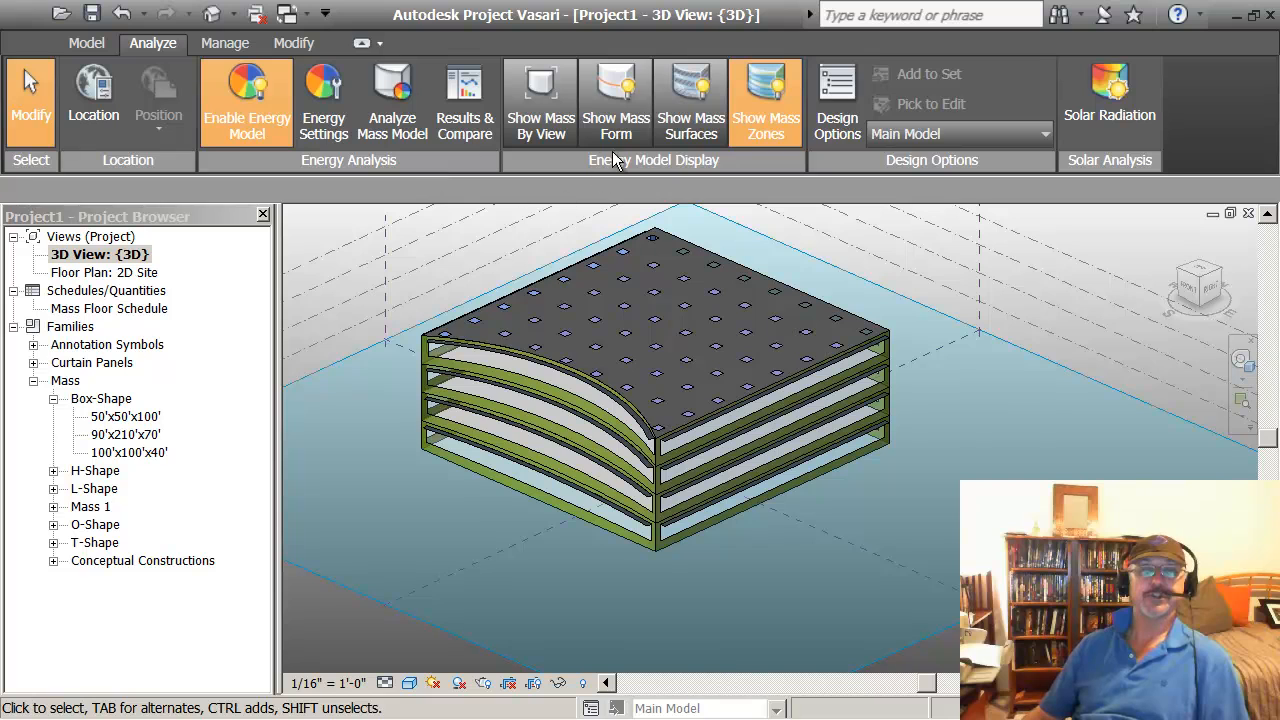
Step: Switch the energy model display from mass zones back to the mass form
click(615, 131)
scroll(566, 404, down, 1)
middle_drag(591, 437, 629, 465)
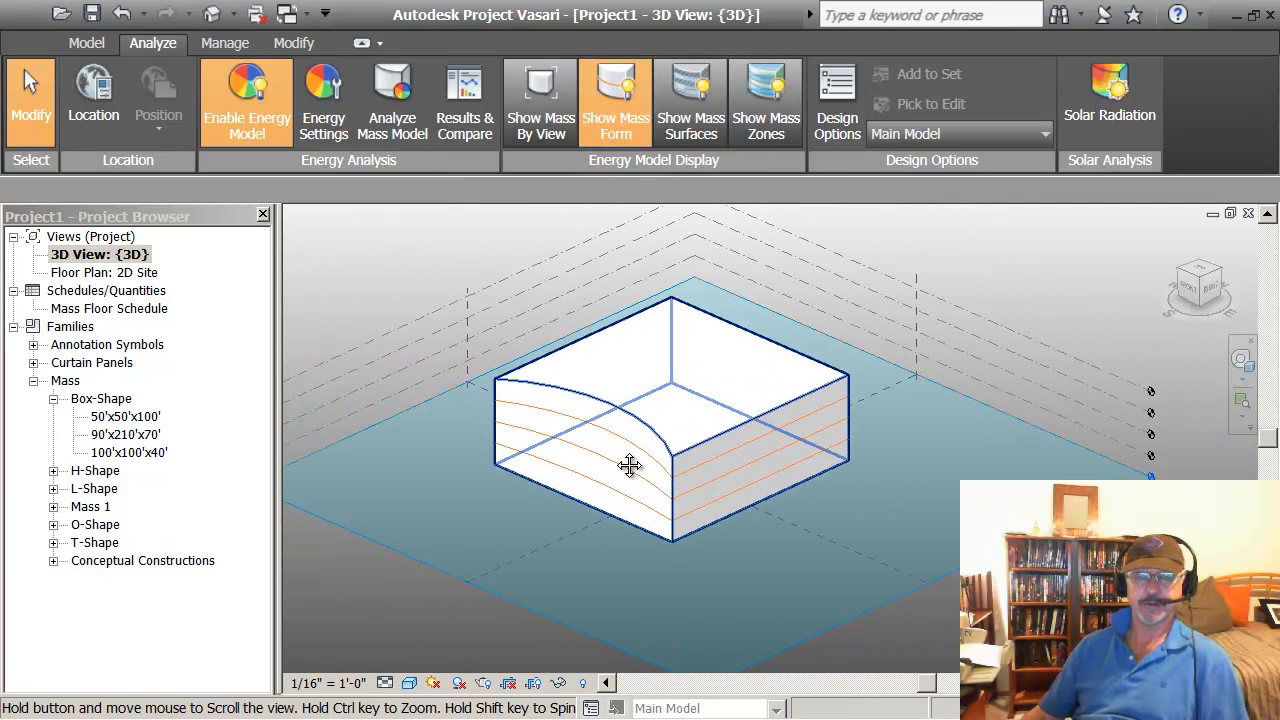
scroll(712, 360, up, 1)
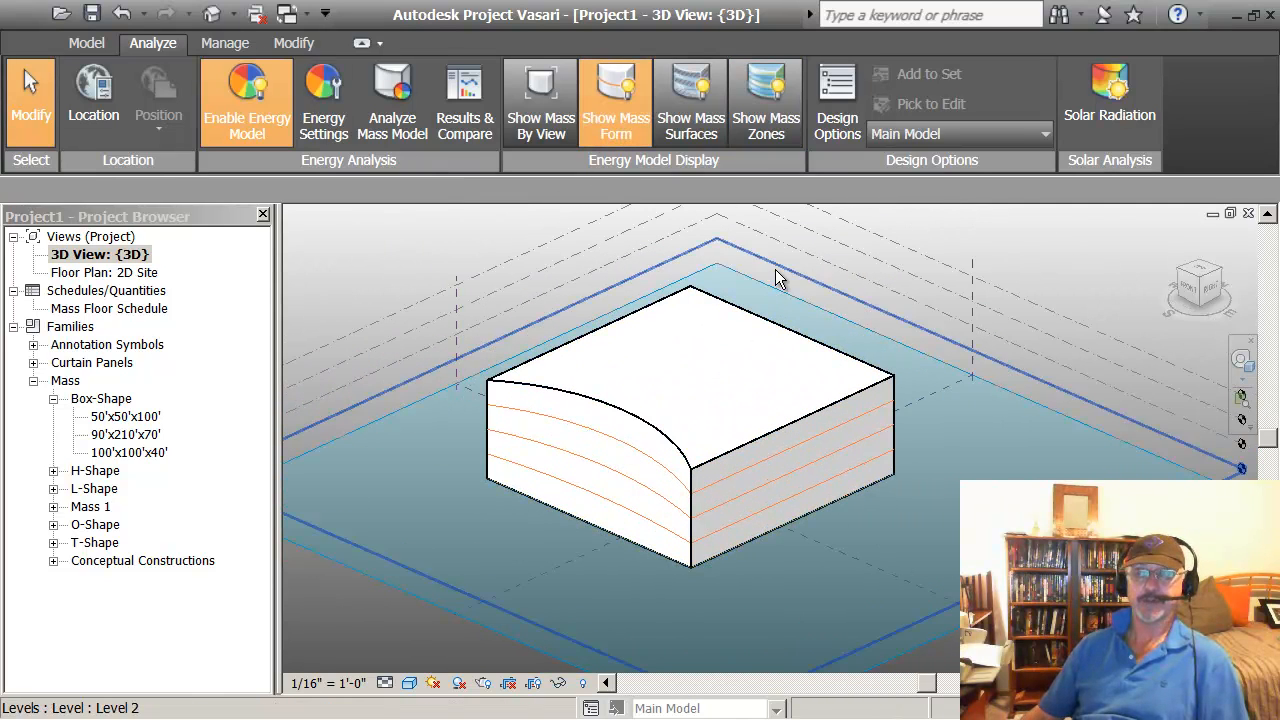
Step: Set up the solar radiation sun study as the multi-day One Year Solar Study preset, running from sunrise to sunset
click(1104, 112)
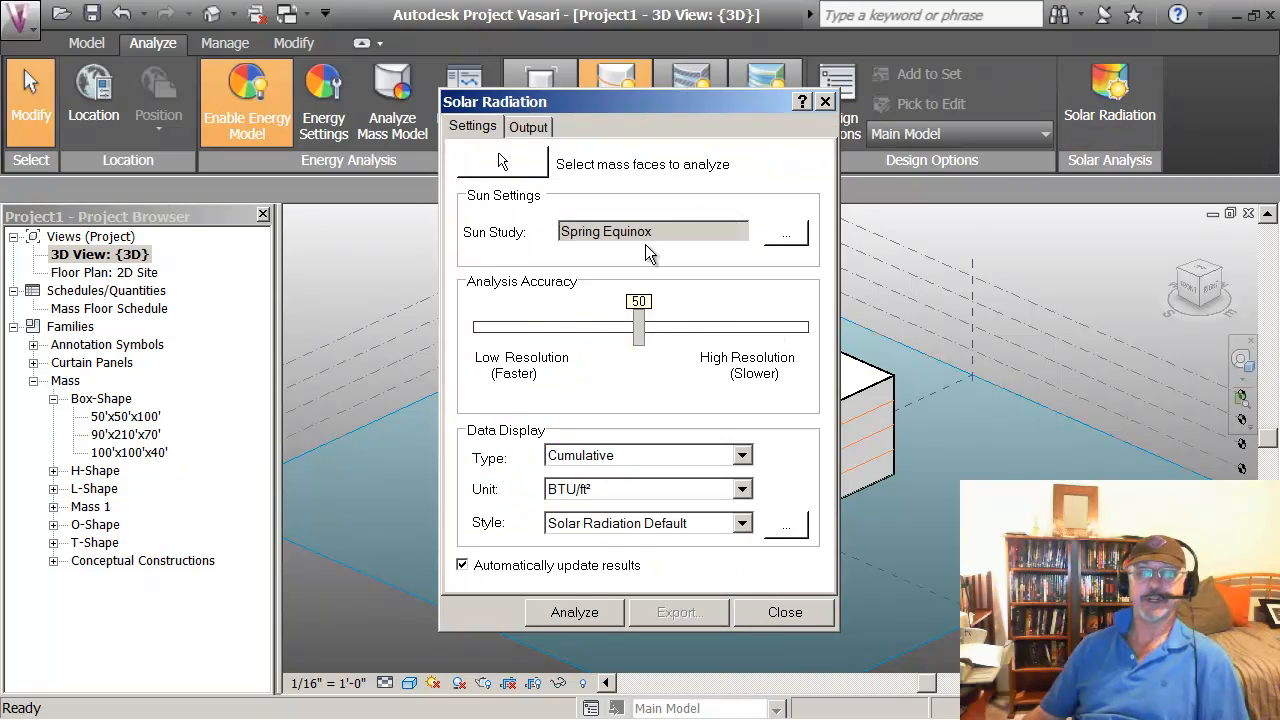
click(786, 233)
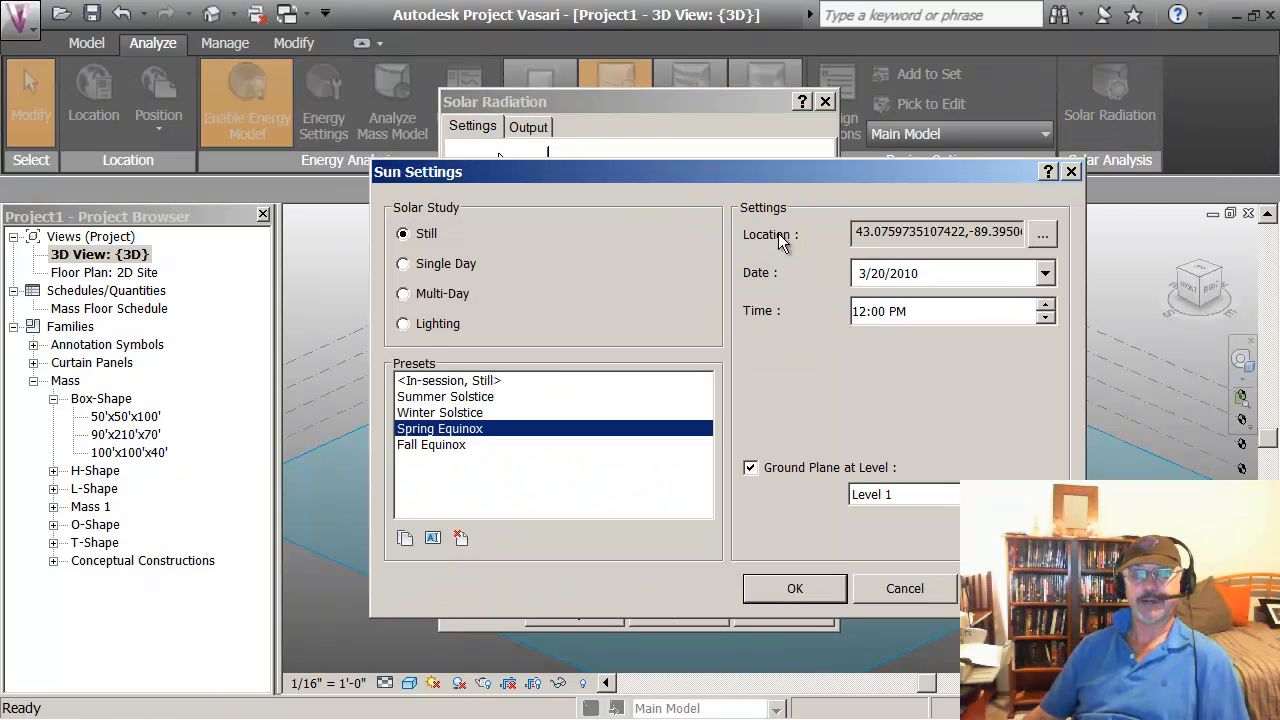
click(410, 298)
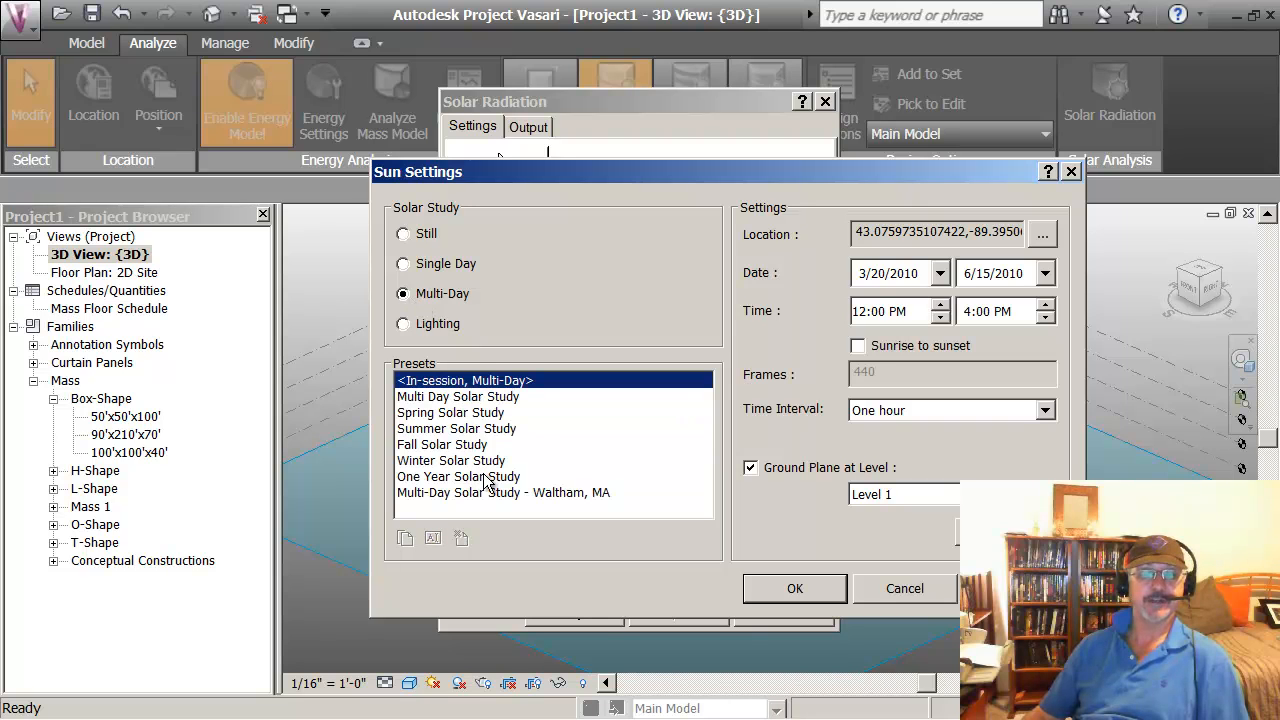
click(487, 478)
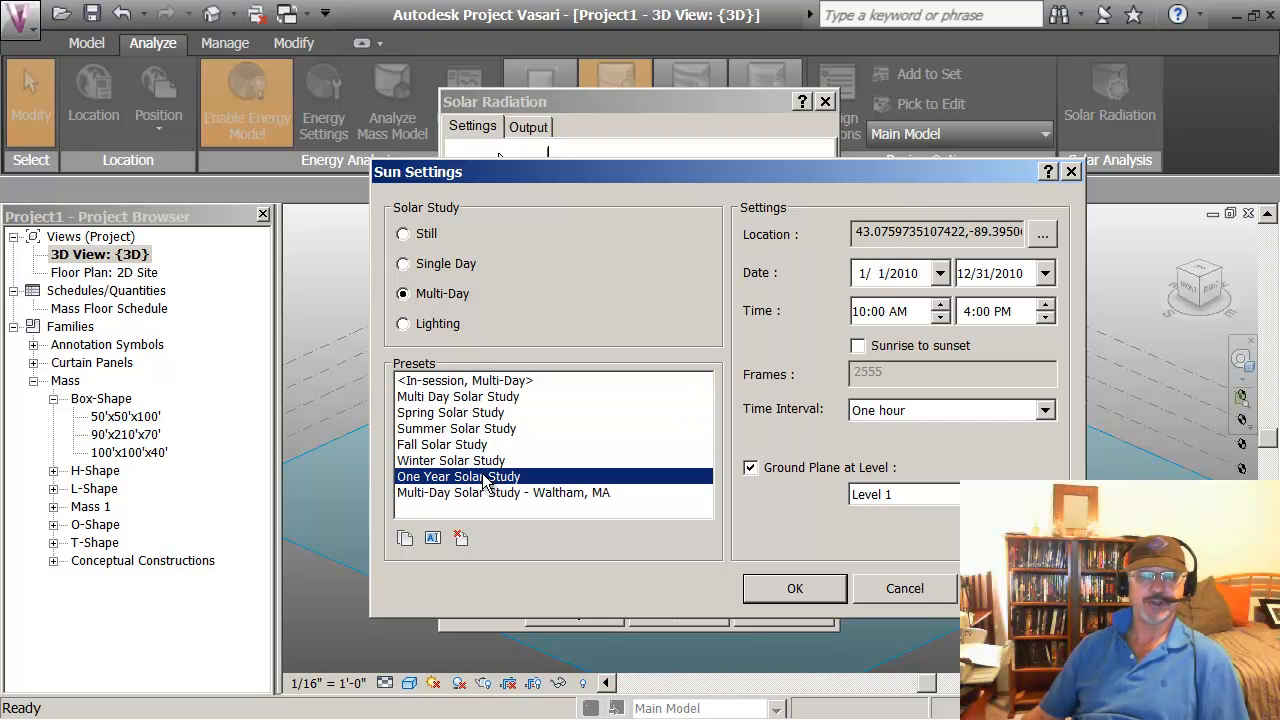
click(858, 346)
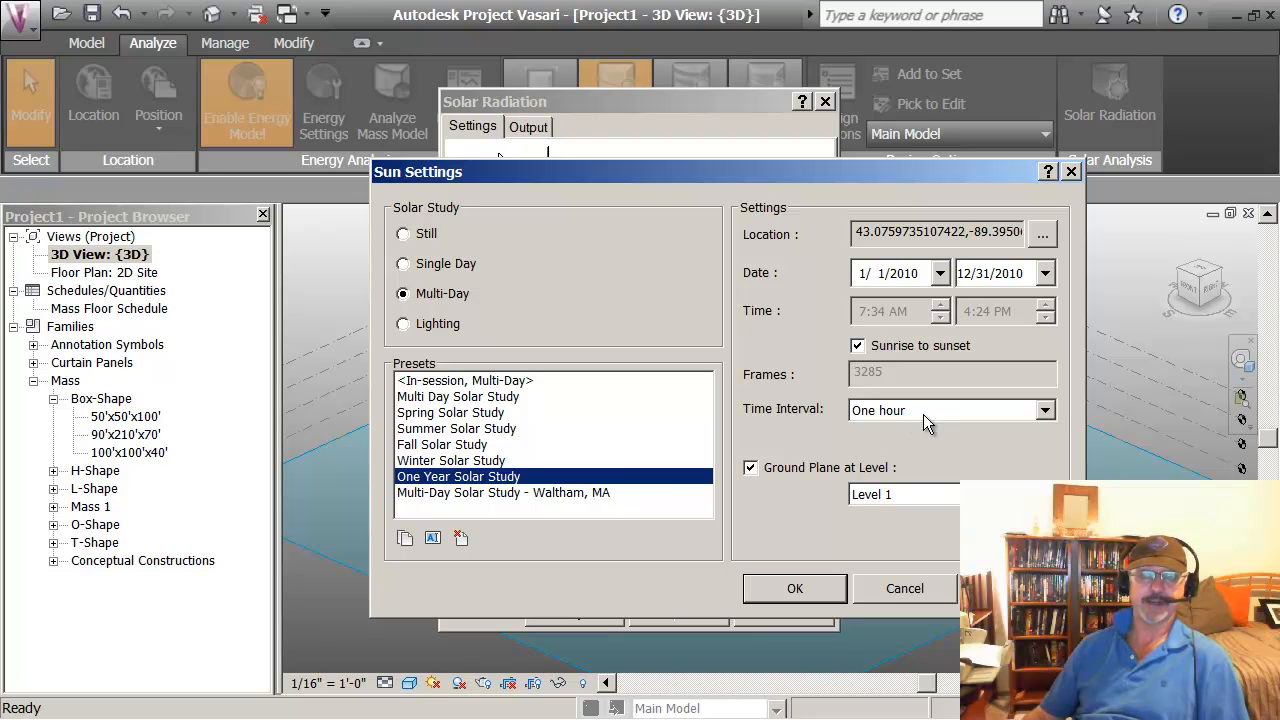
click(794, 589)
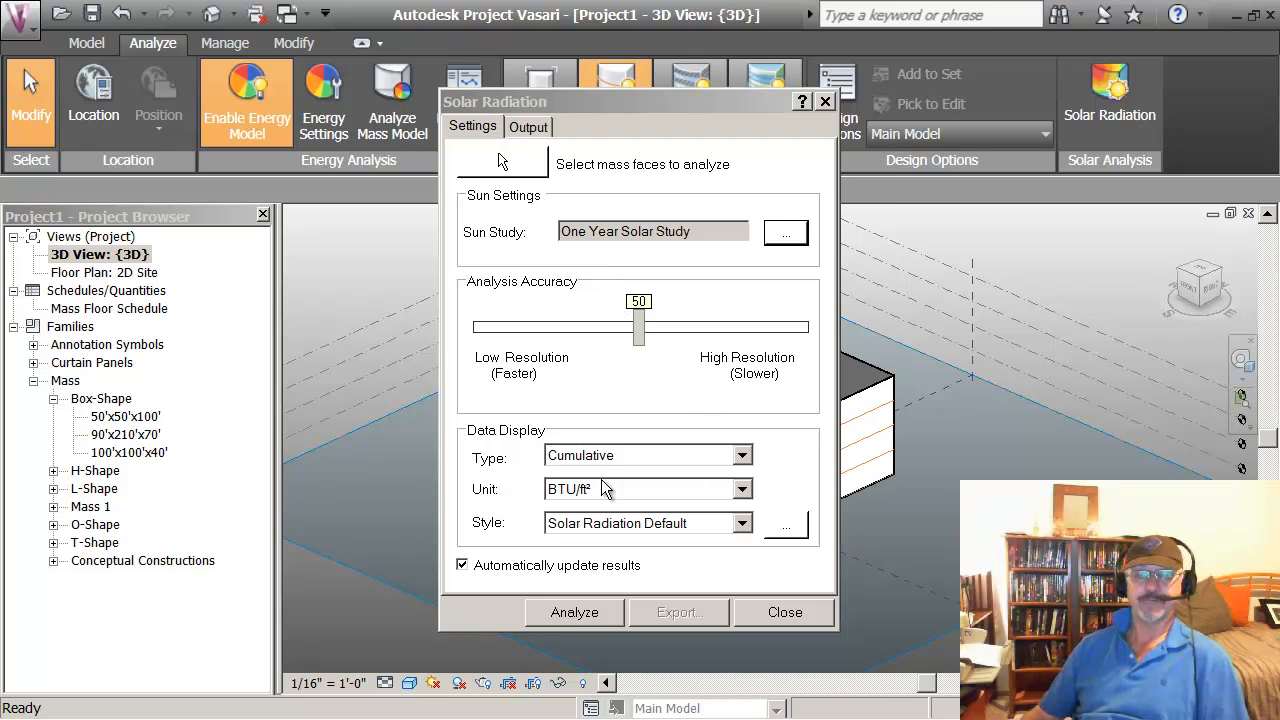
Step: Set the radiation unit to kWh/m², run the solar radiation analysis on all faces of the mass, and bring the color legend into view
click(742, 490)
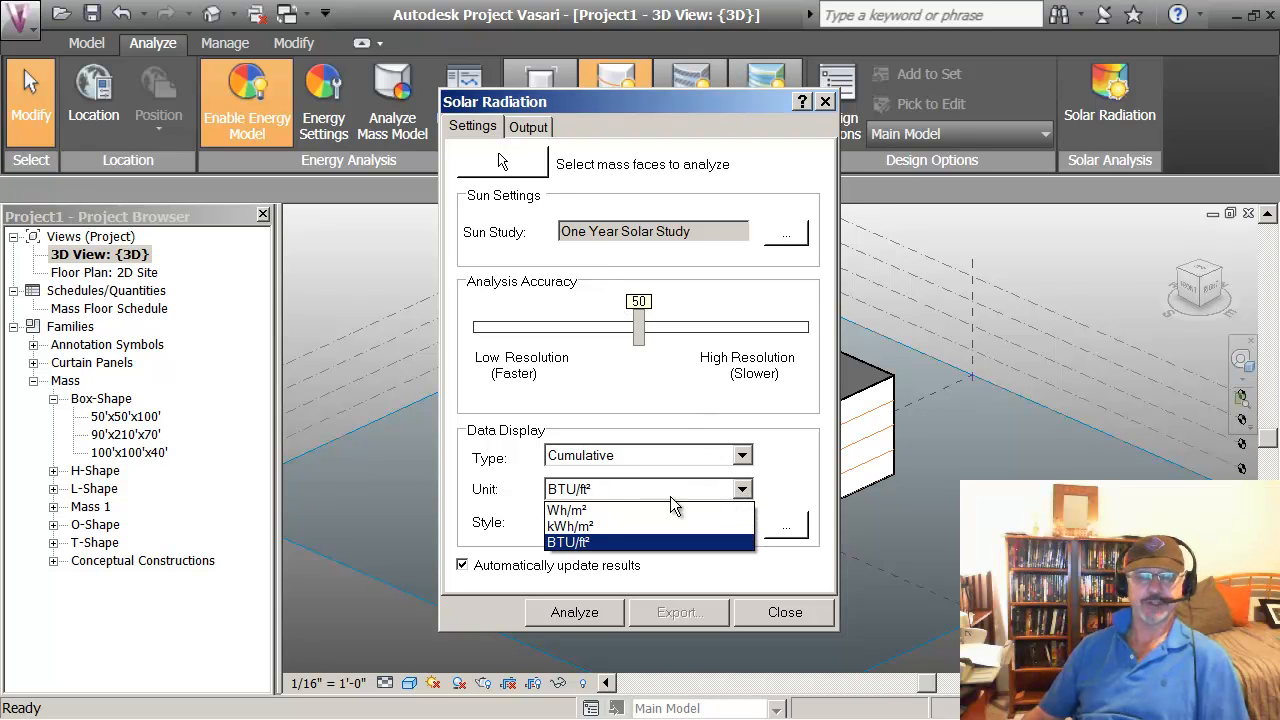
click(578, 527)
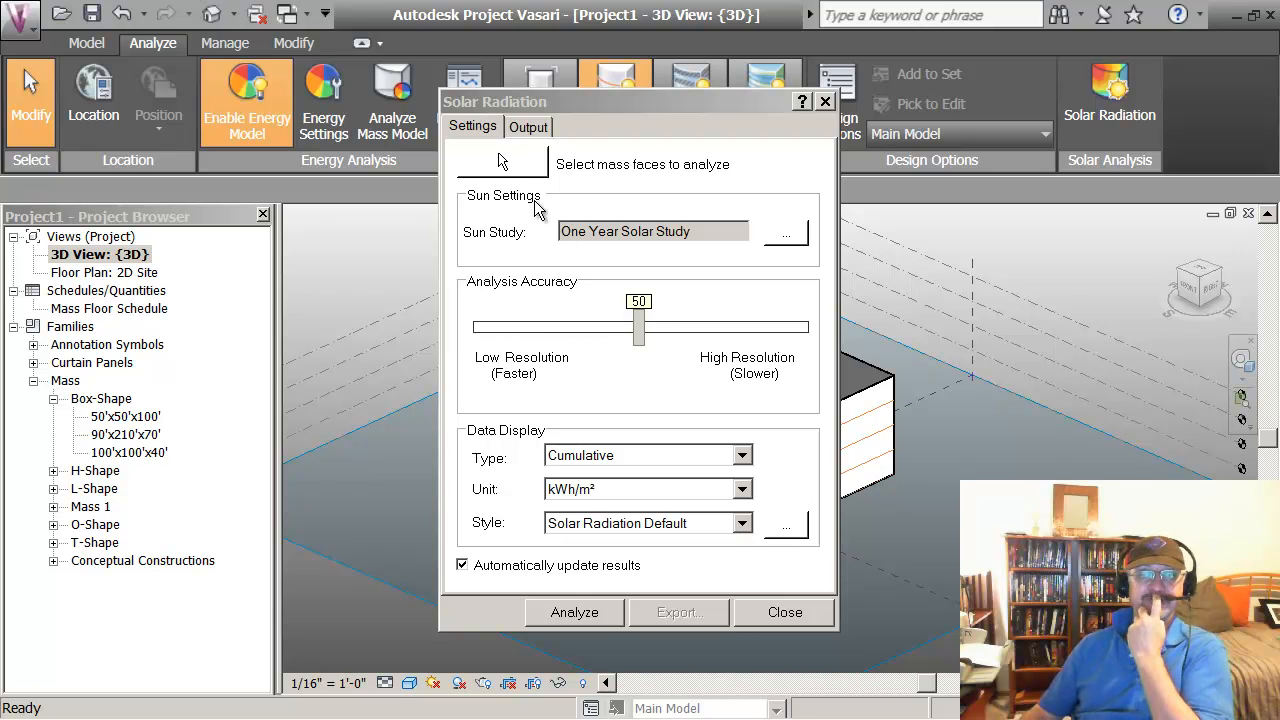
click(505, 162)
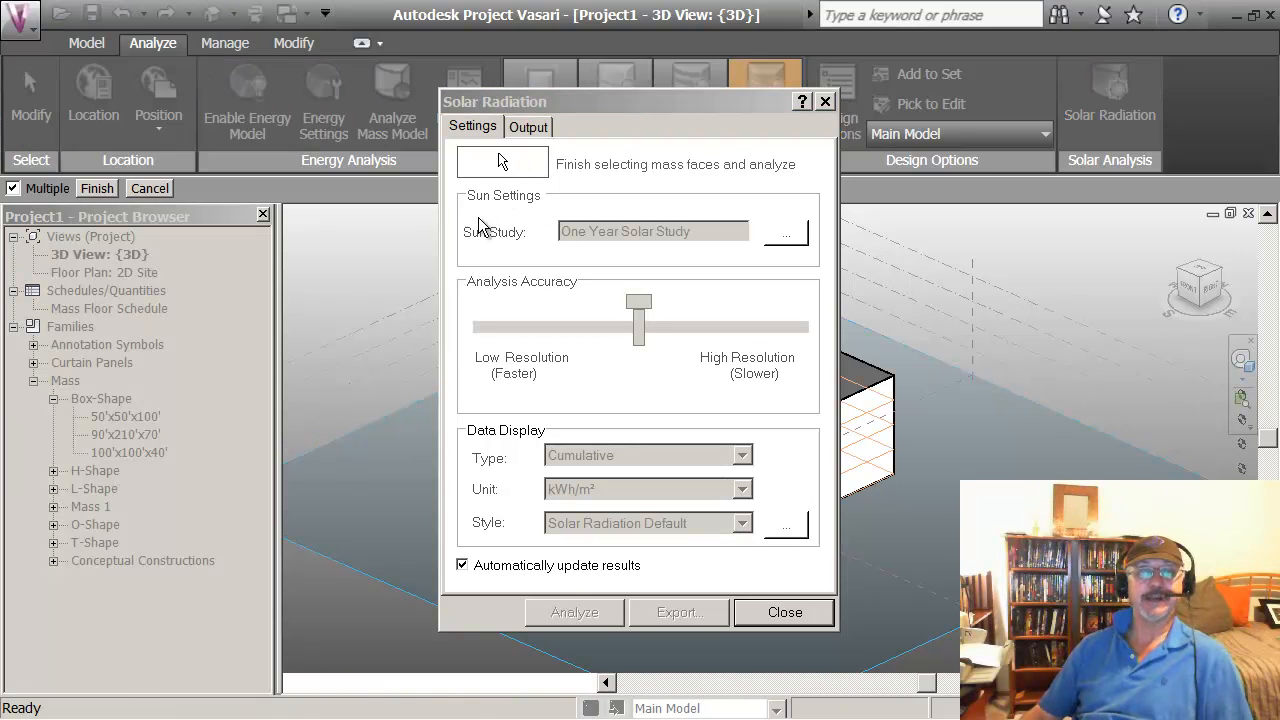
drag(414, 244, 932, 611)
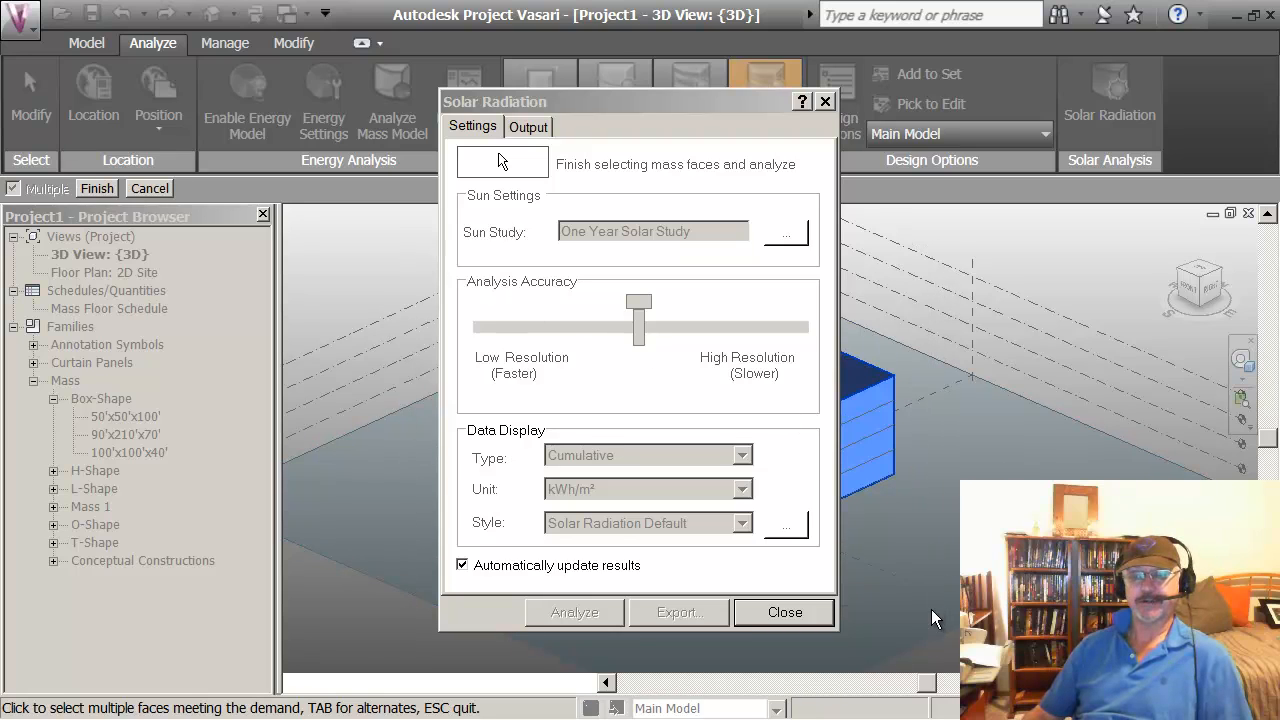
click(546, 160)
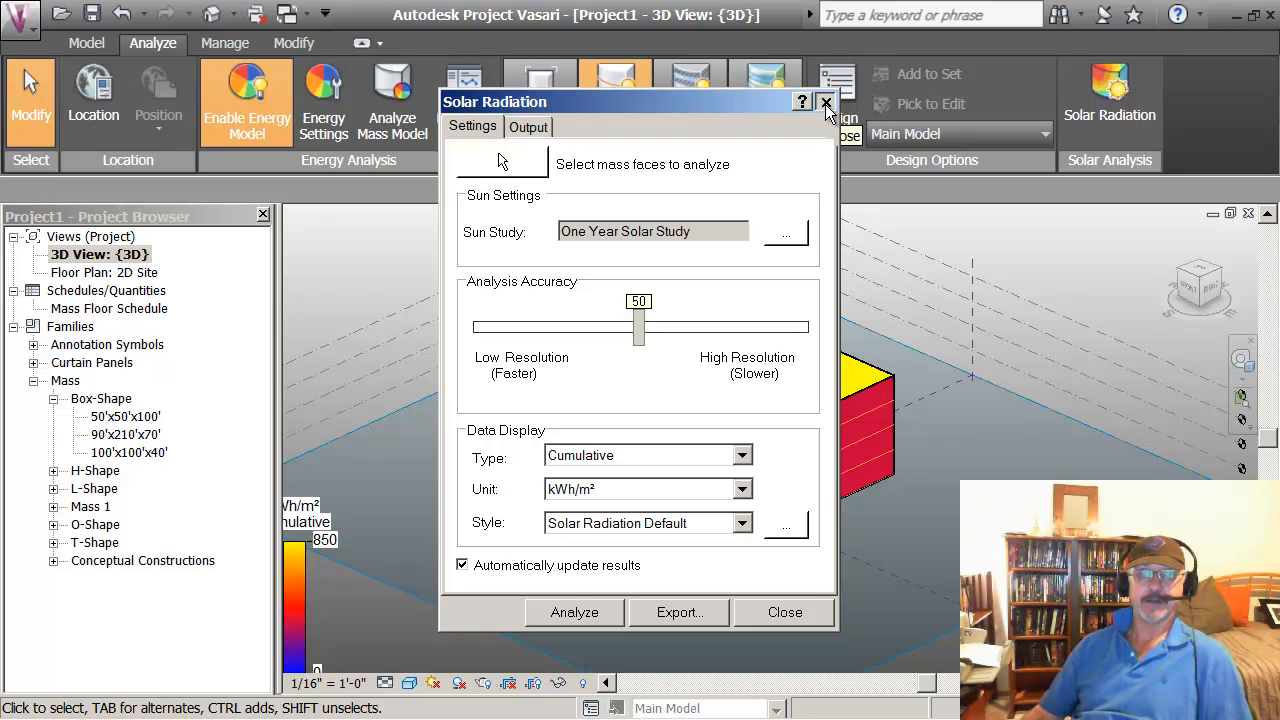
click(826, 104)
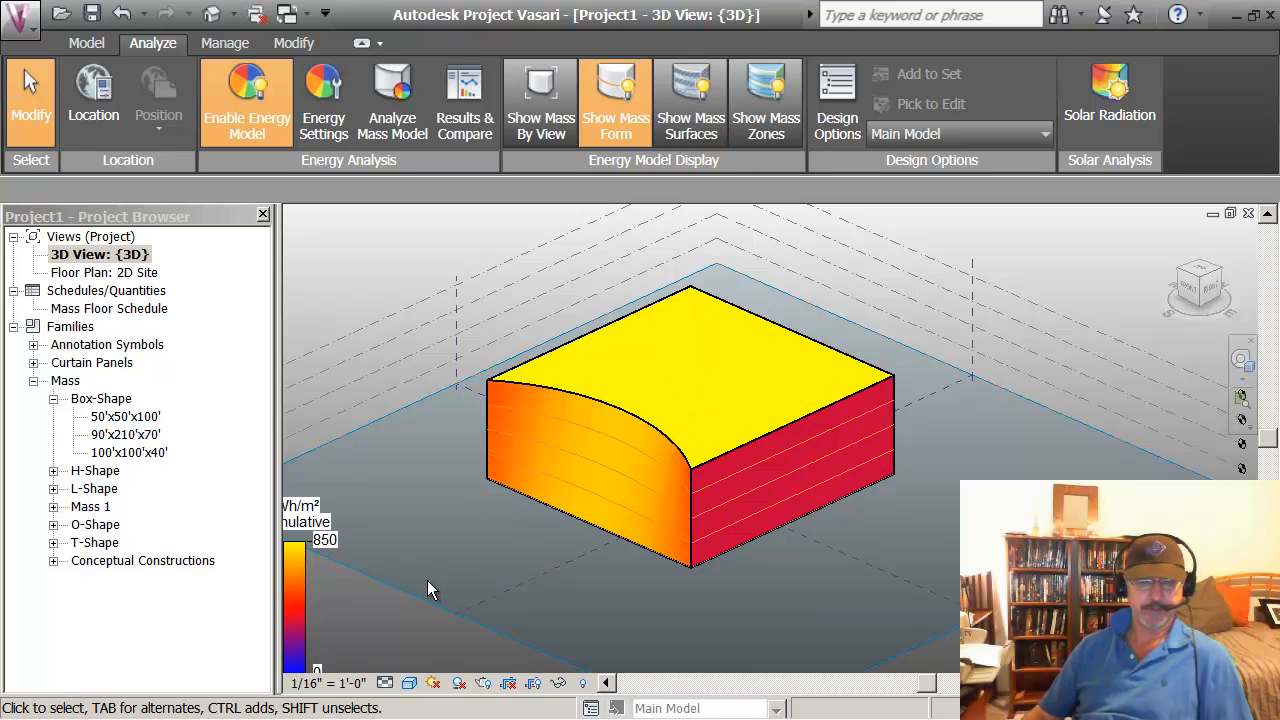
middle_drag(427, 580, 480, 543)
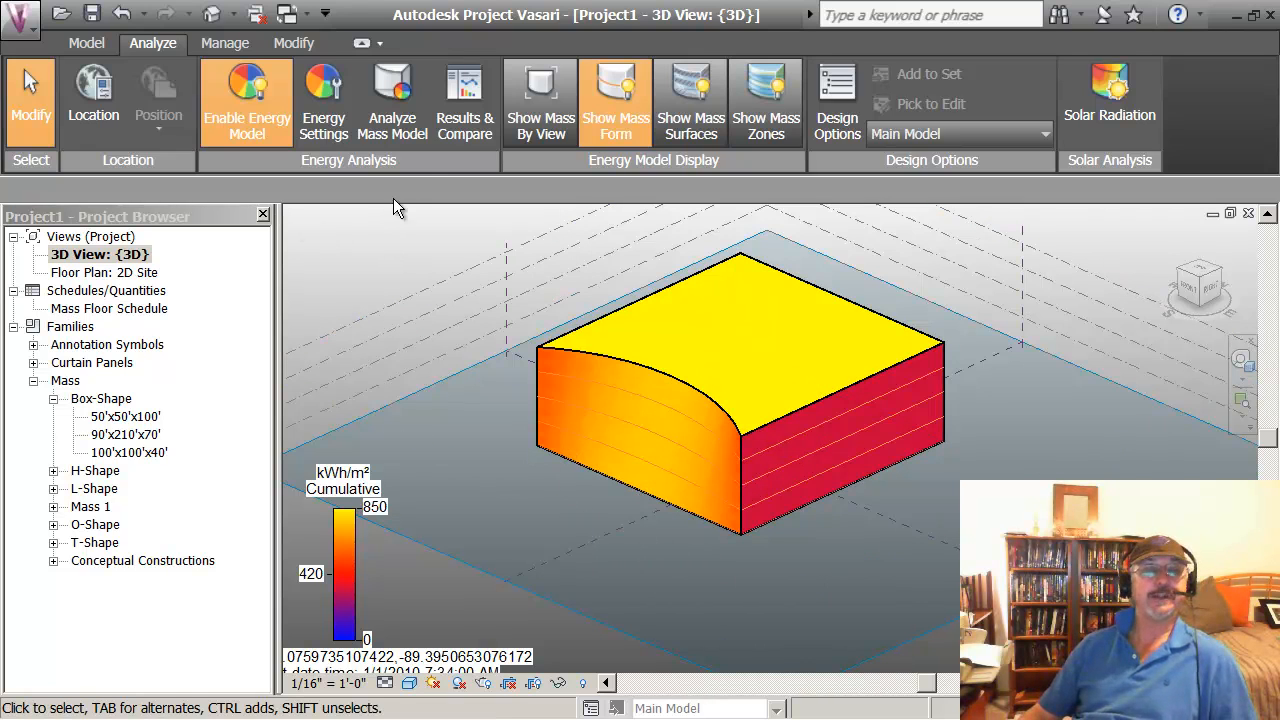
Step: Generate an energy analysis compare report for the Baseline and Baseline2 runs of Proj32 and maximize the results window
click(460, 115)
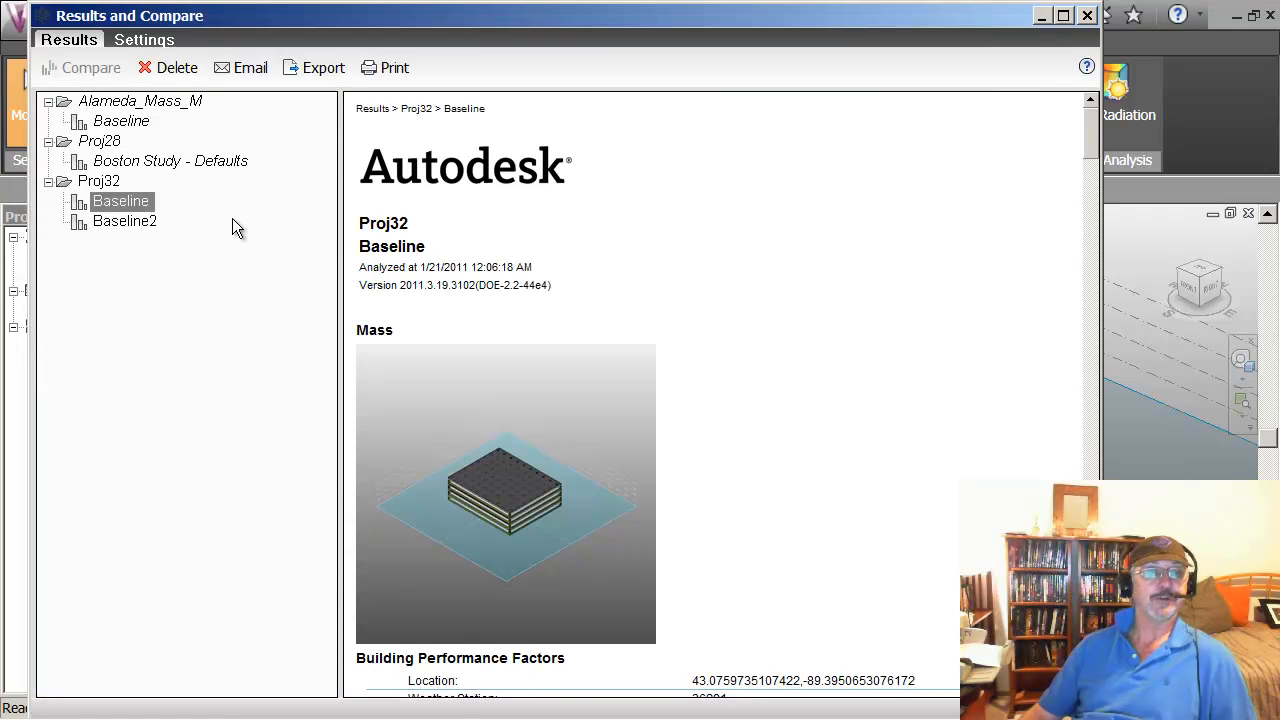
ctrl+click(138, 222)
click(98, 68)
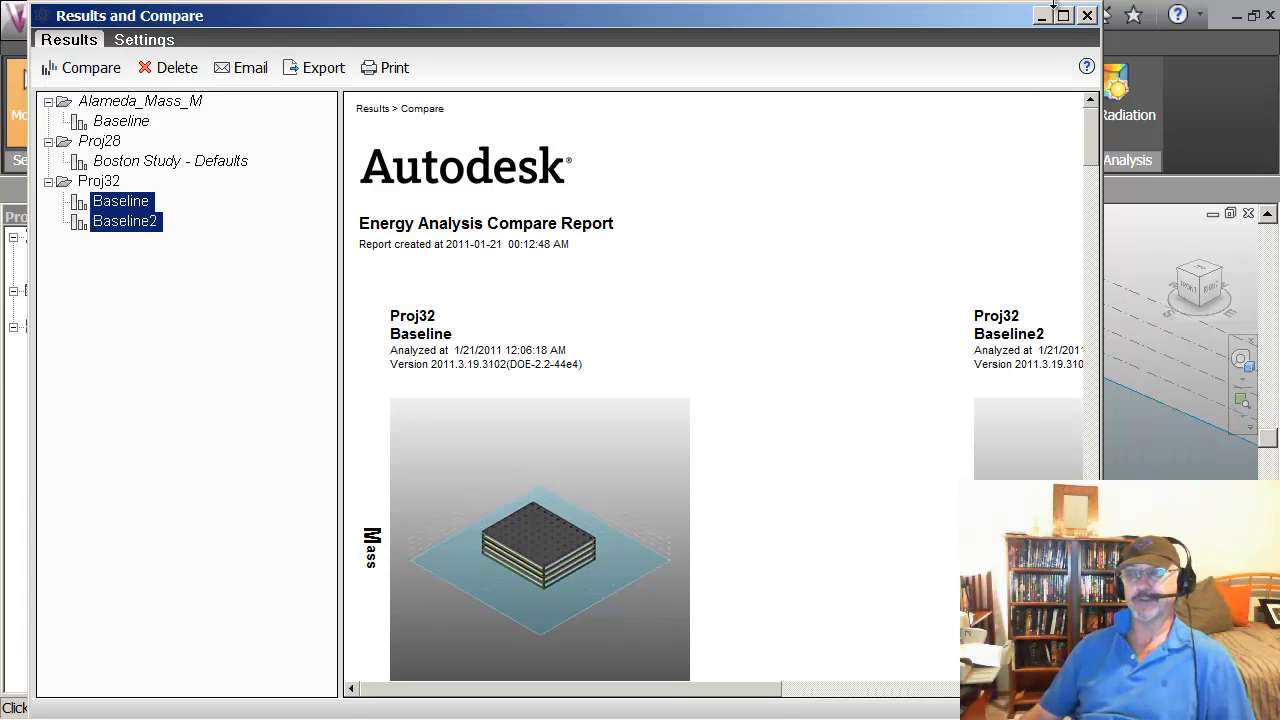
click(1063, 16)
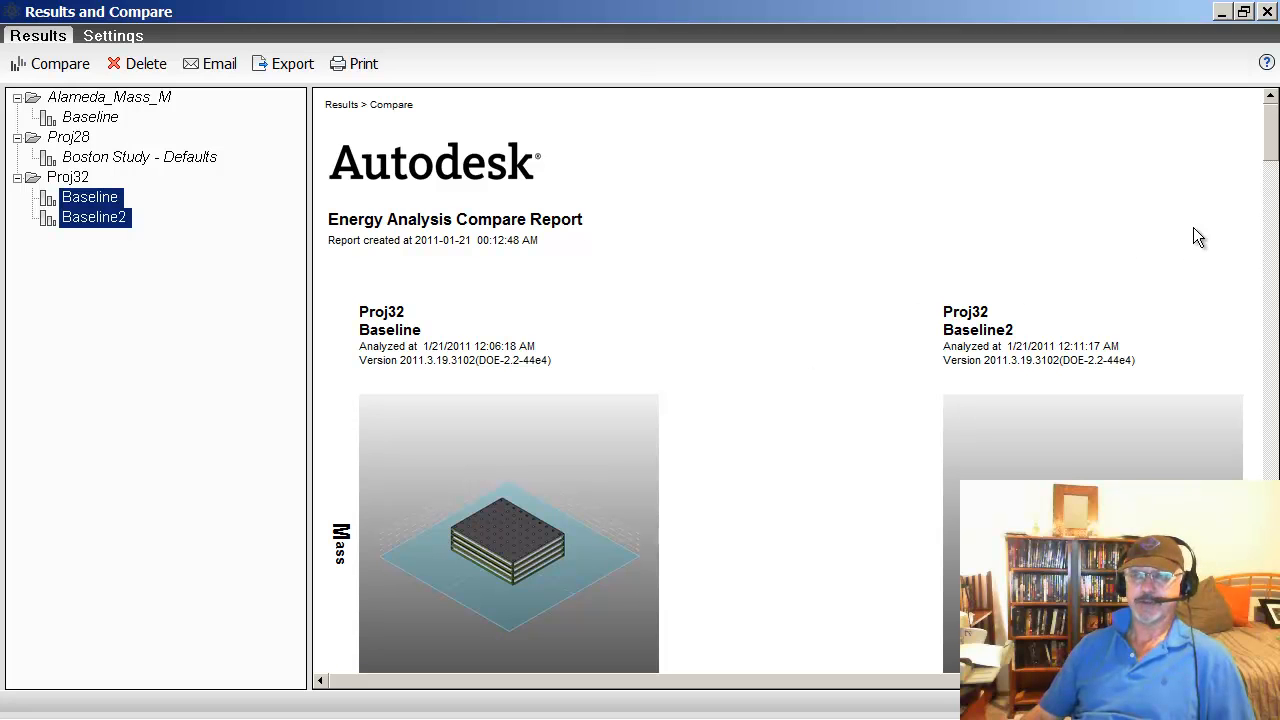
Step: Examine both runs' life cycle energy costs, renewable potential, carbon emissions and electricity and fuel charts side by side, then close the report
drag(1273, 166, 1266, 246)
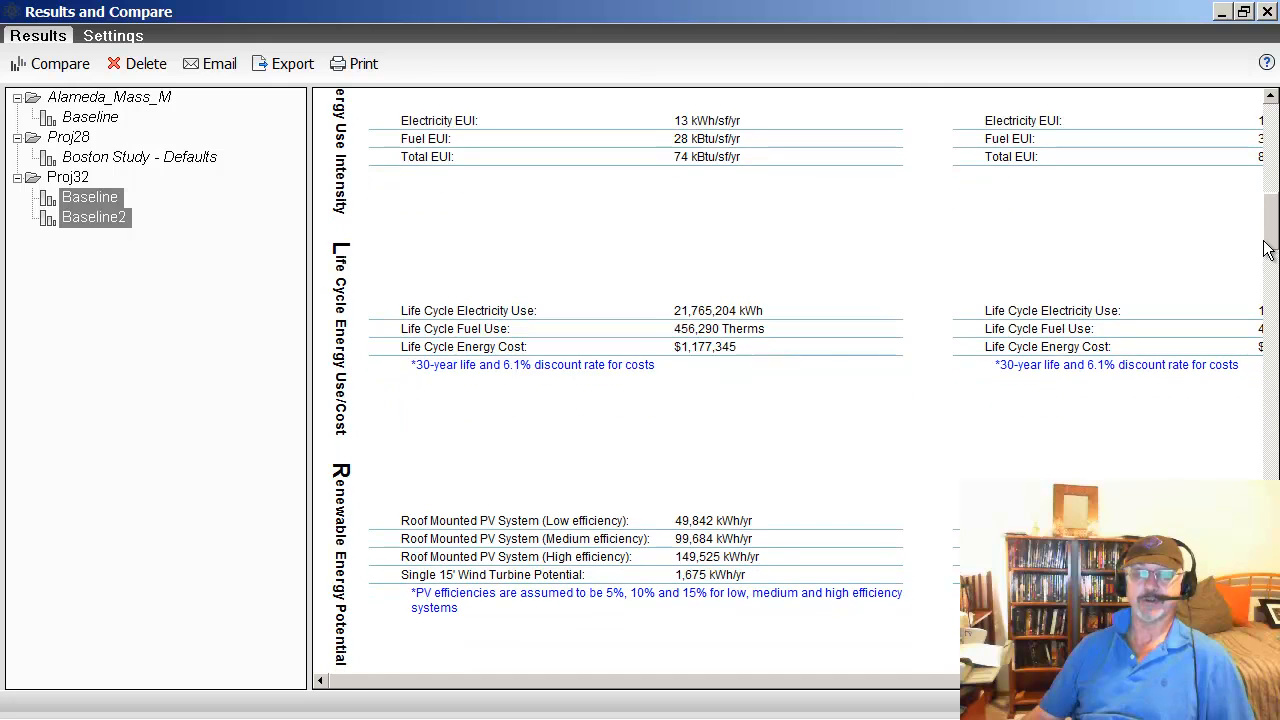
drag(777, 686, 931, 663)
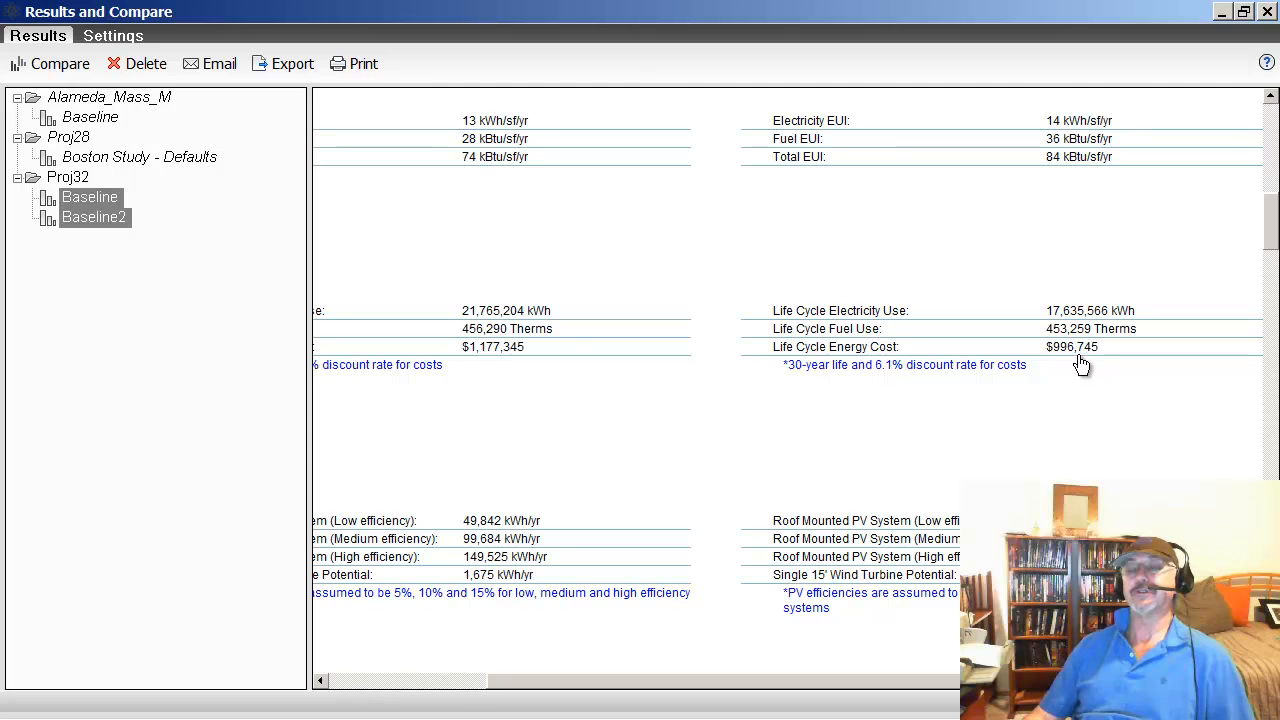
scroll(762, 420, down, 1)
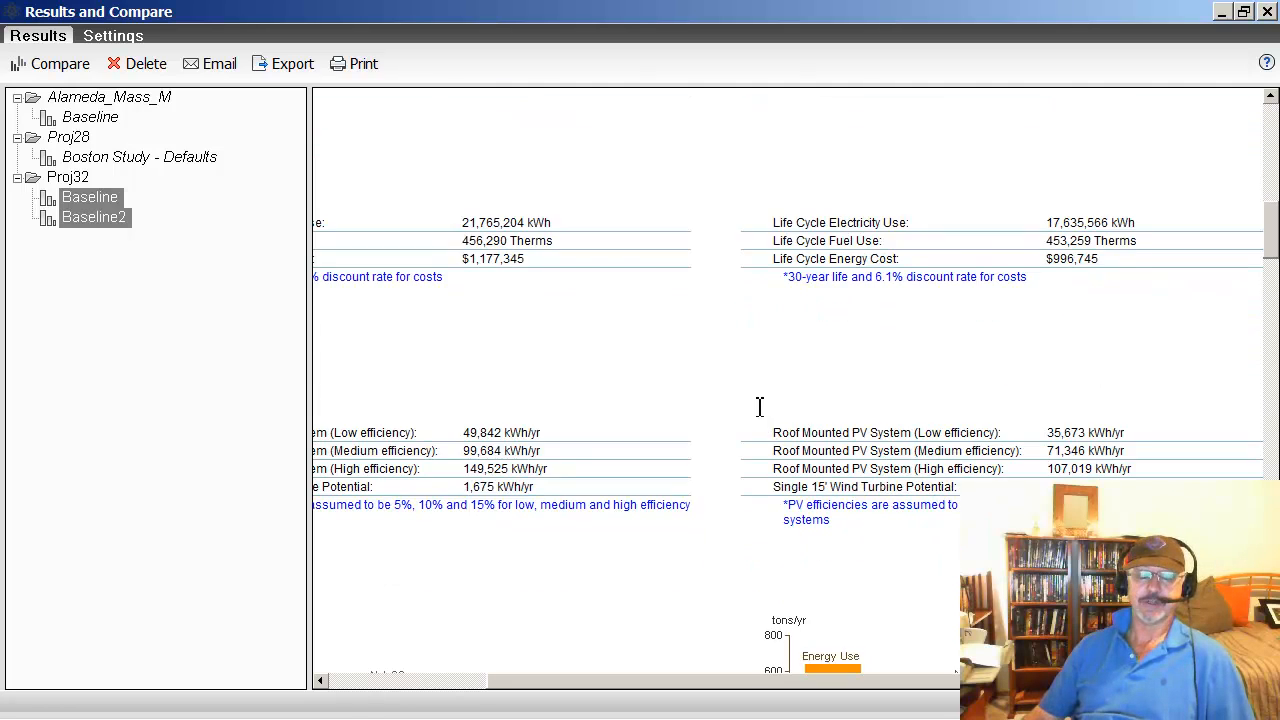
scroll(758, 406, up, 1)
scroll(750, 410, down, 3)
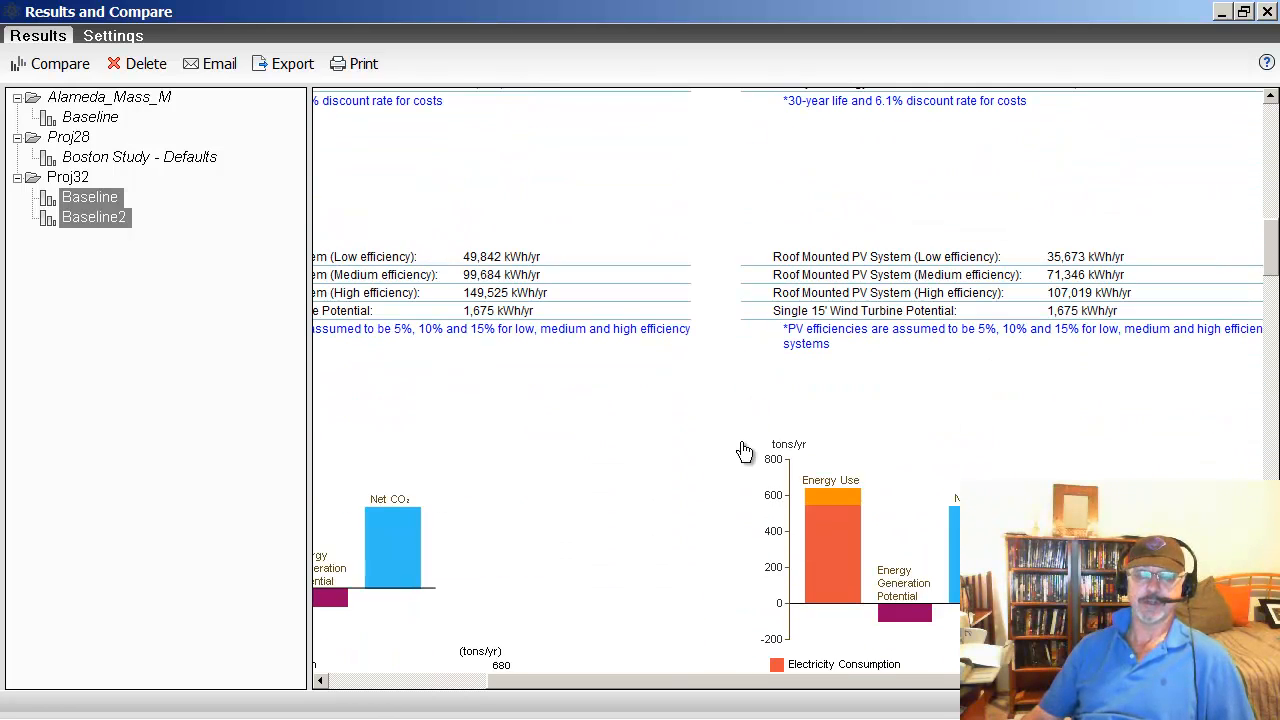
scroll(740, 451, down, 2)
scroll(735, 693, left, 3)
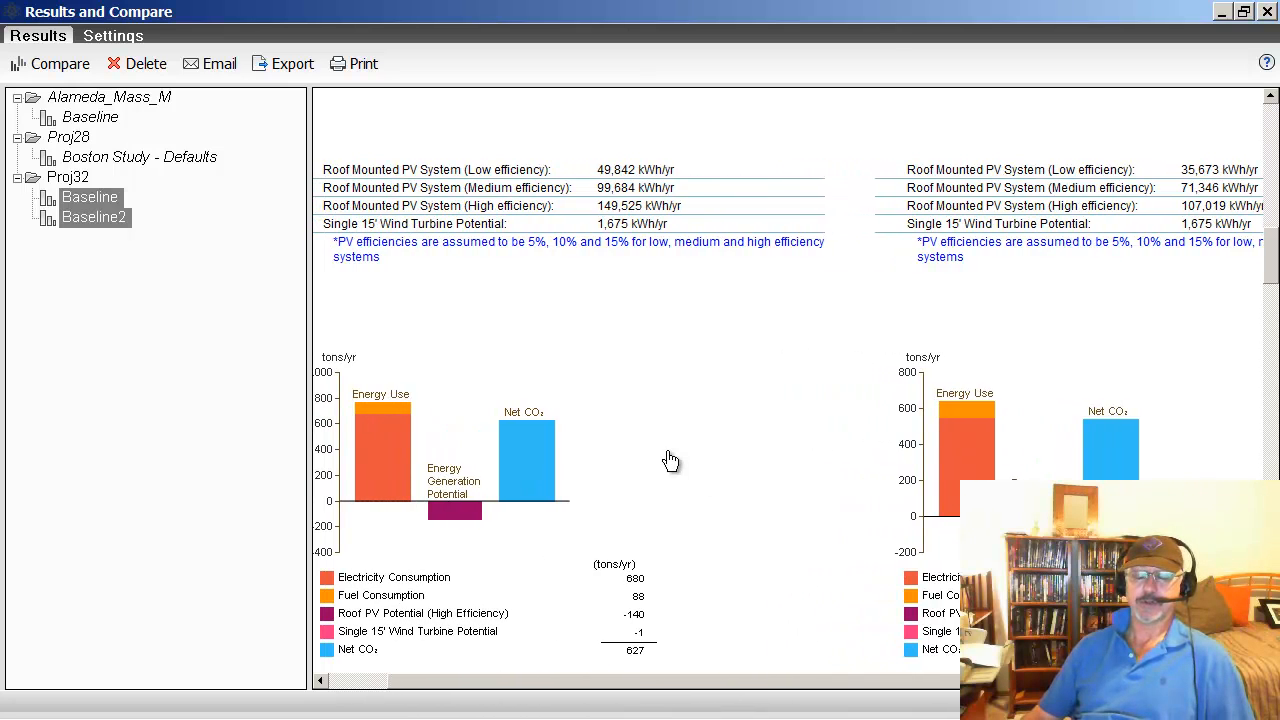
scroll(670, 460, down, 8)
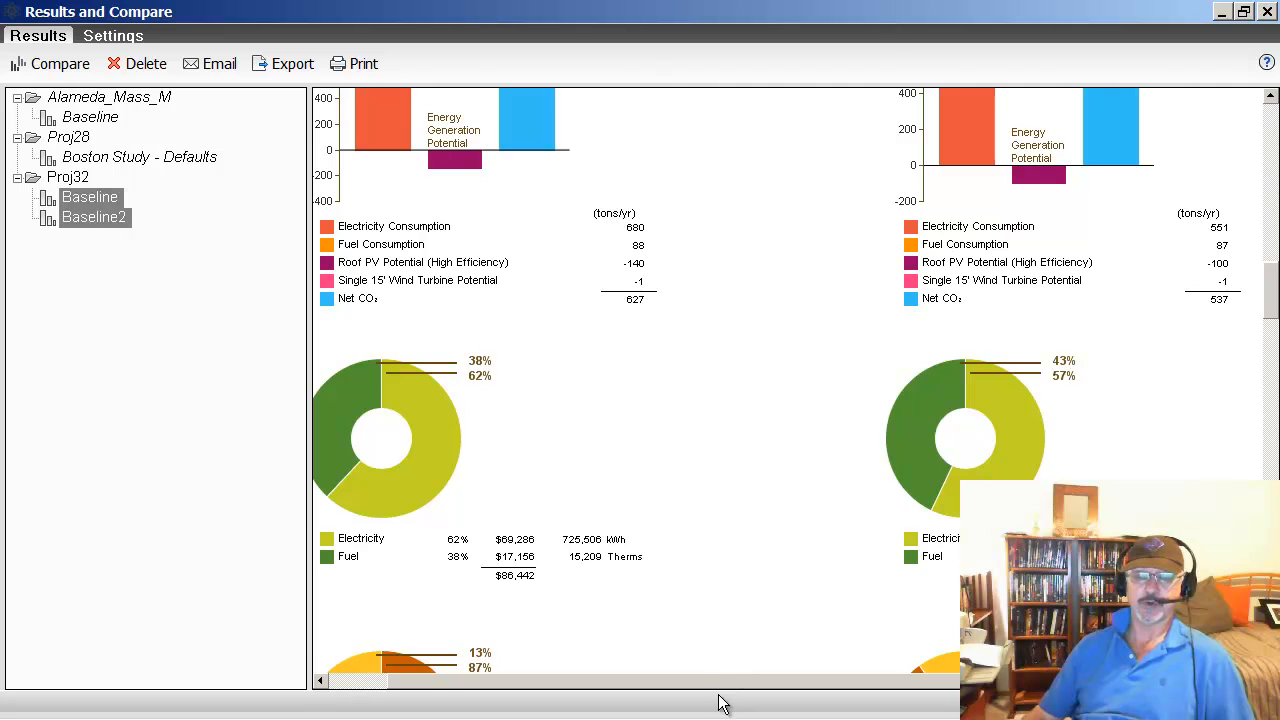
scroll(680, 686, left, 1)
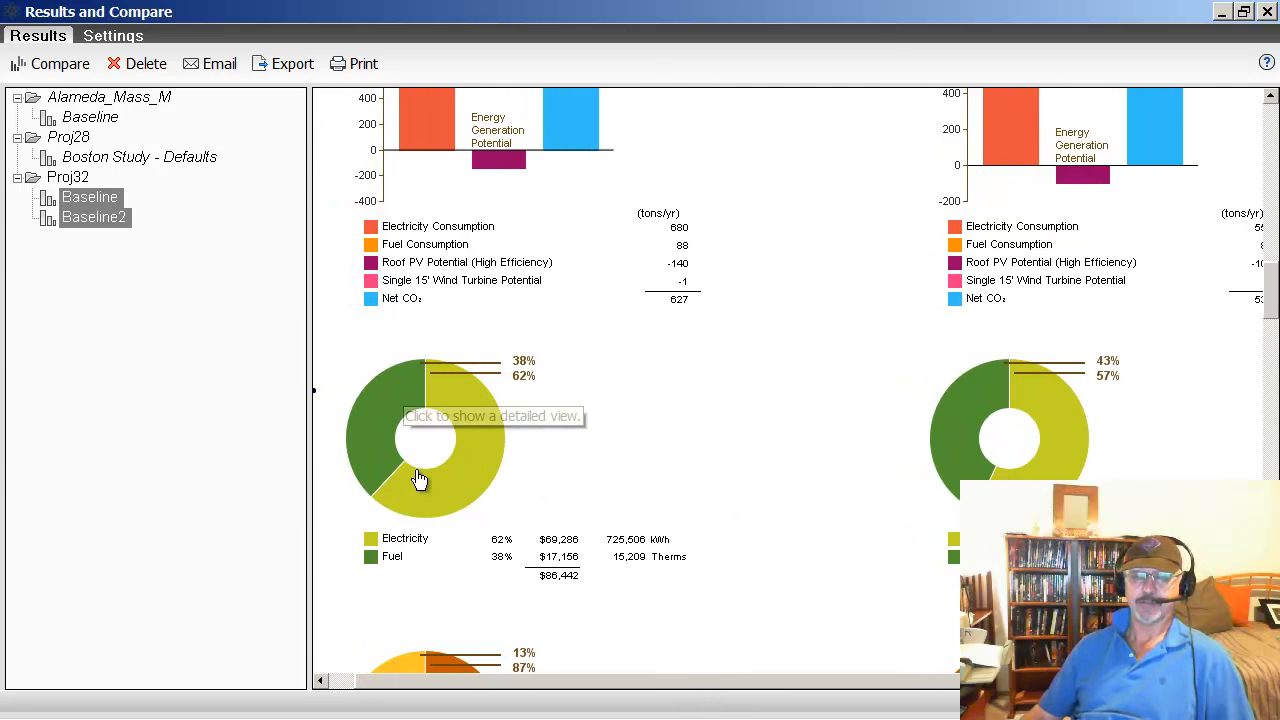
scroll(785, 500, down, 4)
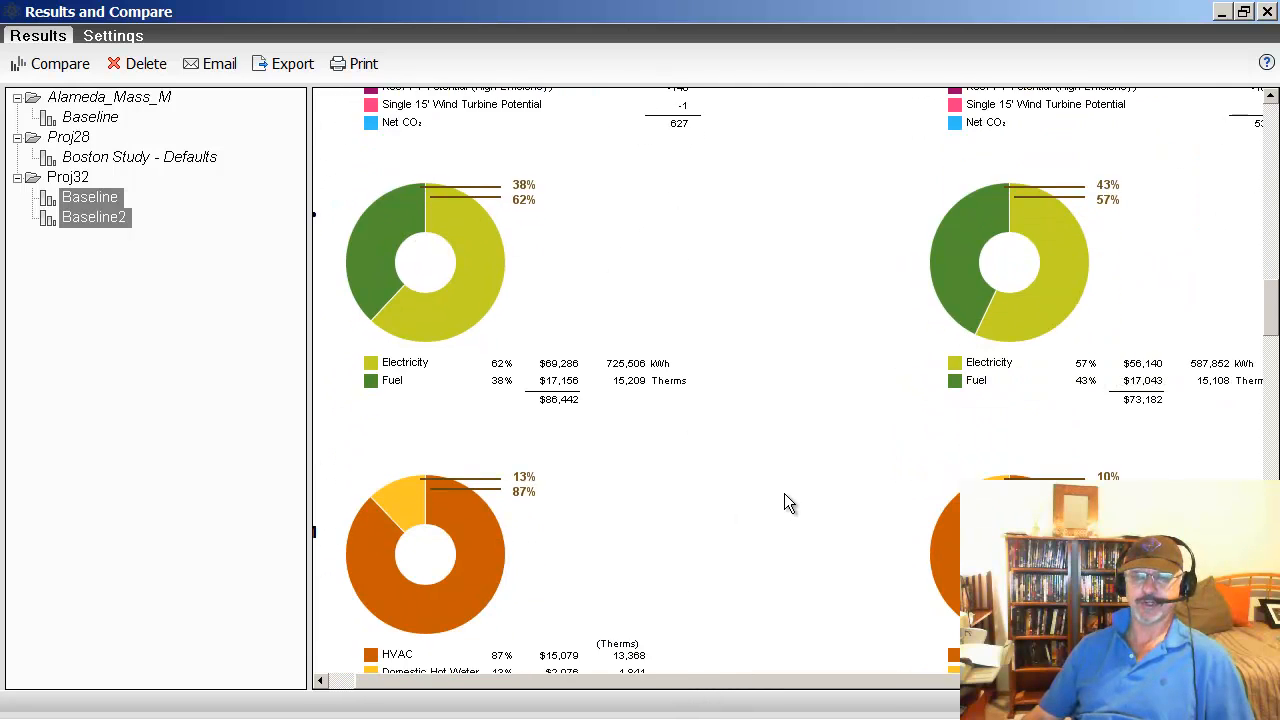
scroll(784, 493, up, 5)
click(1267, 11)
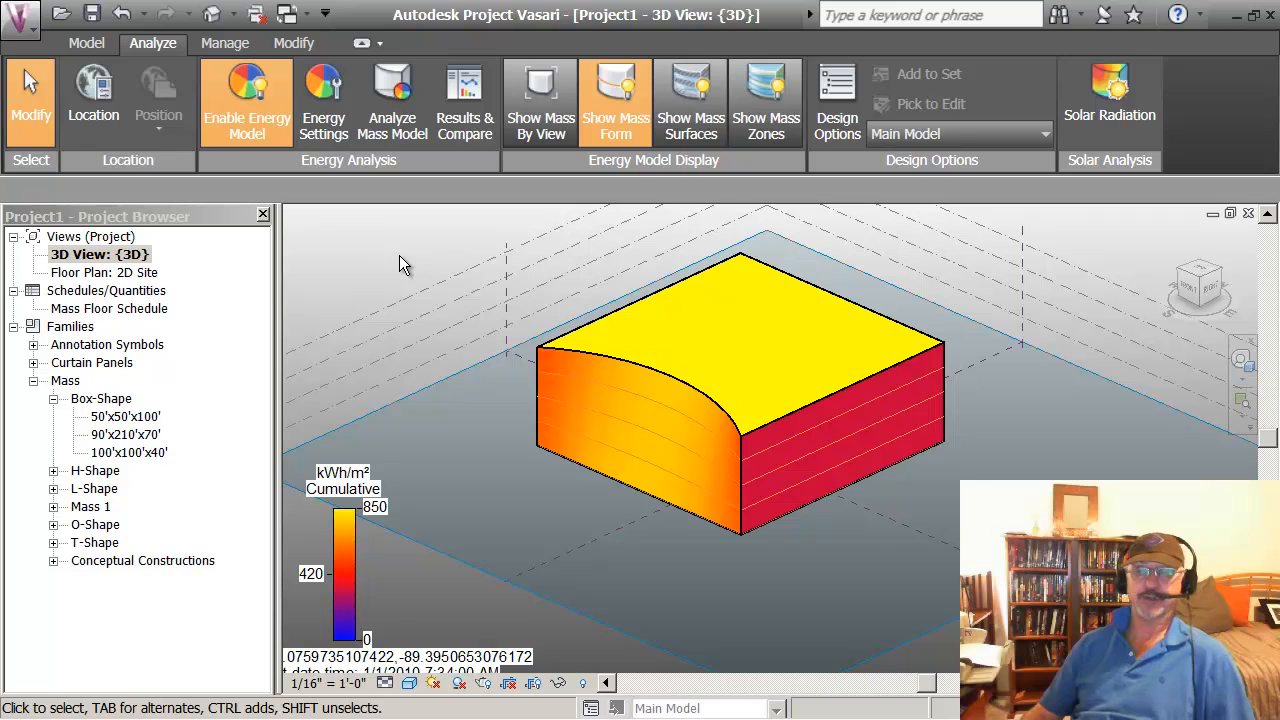
Step: Switch the energy model display from the mass form to the mass surfaces
click(684, 108)
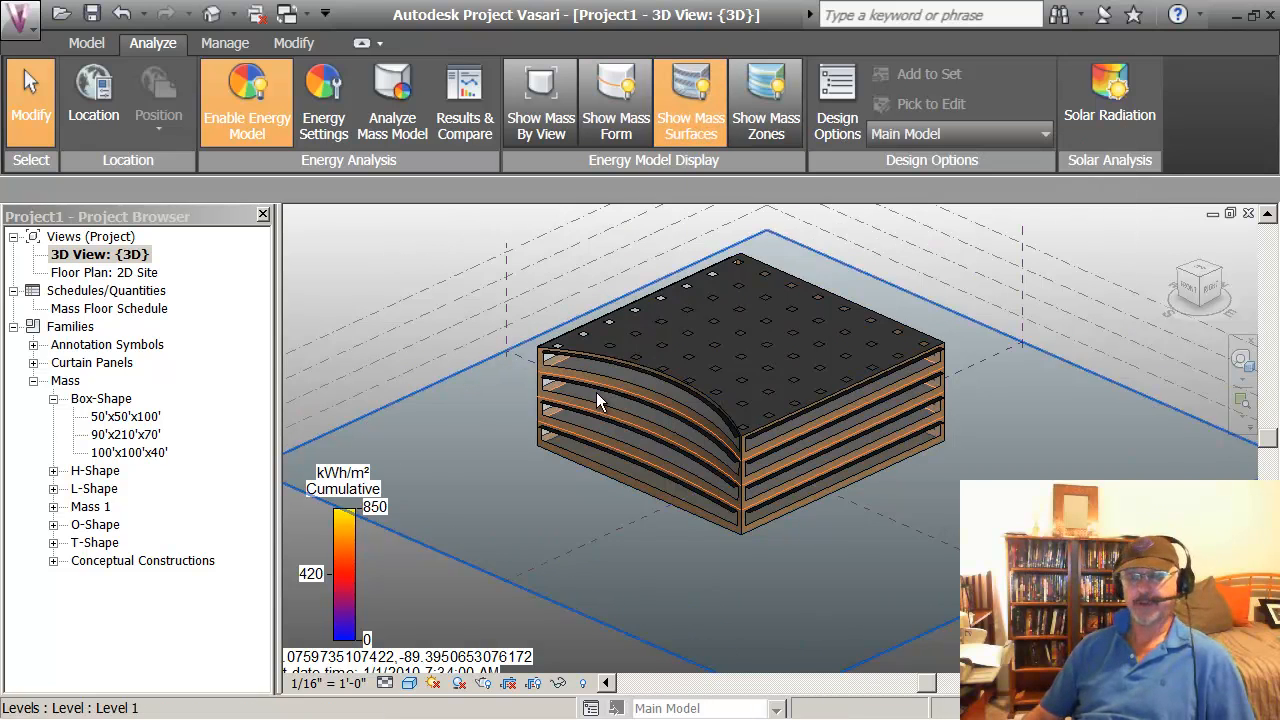